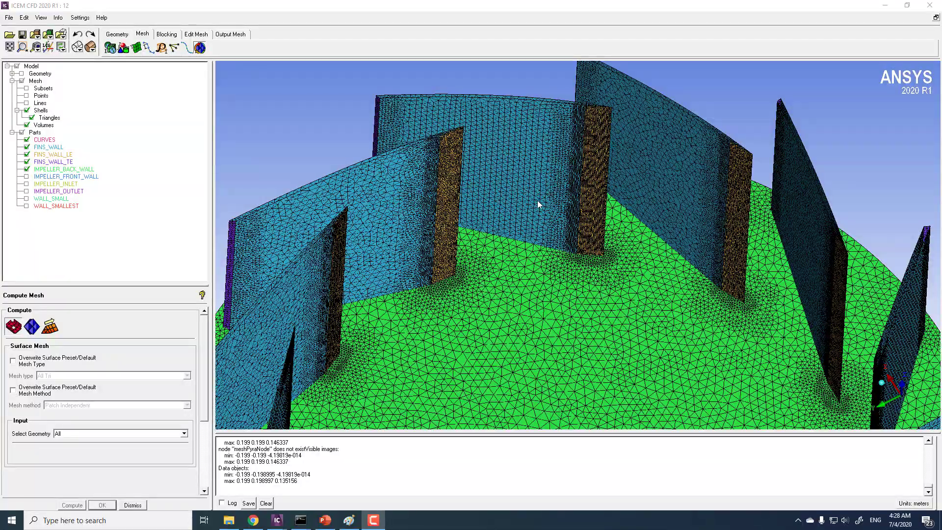
drag(537, 202, 388, 428)
mouse_move(277, 520)
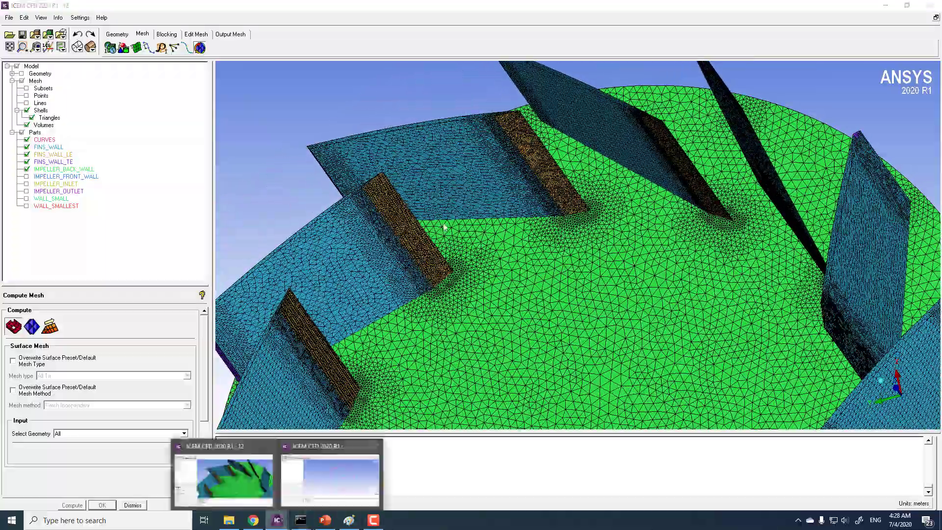
drag(443, 227, 533, 190)
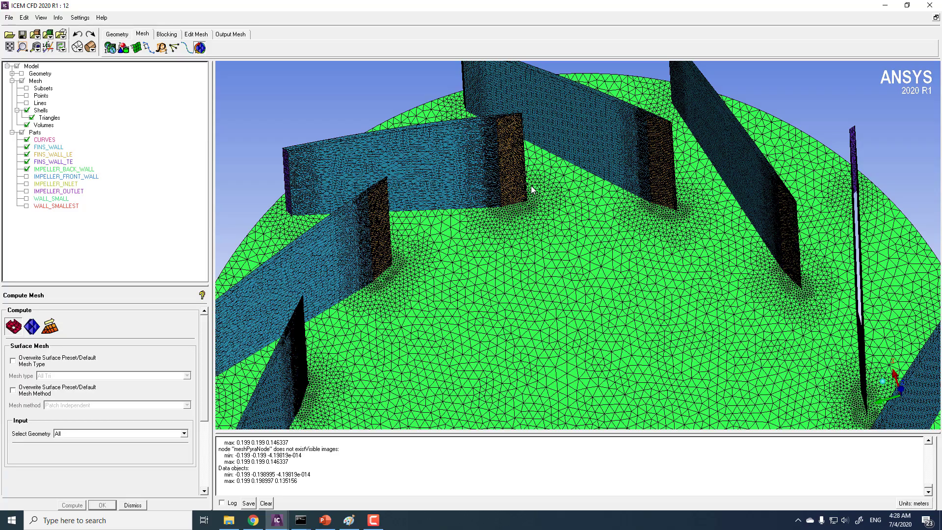
drag(529, 179, 516, 158)
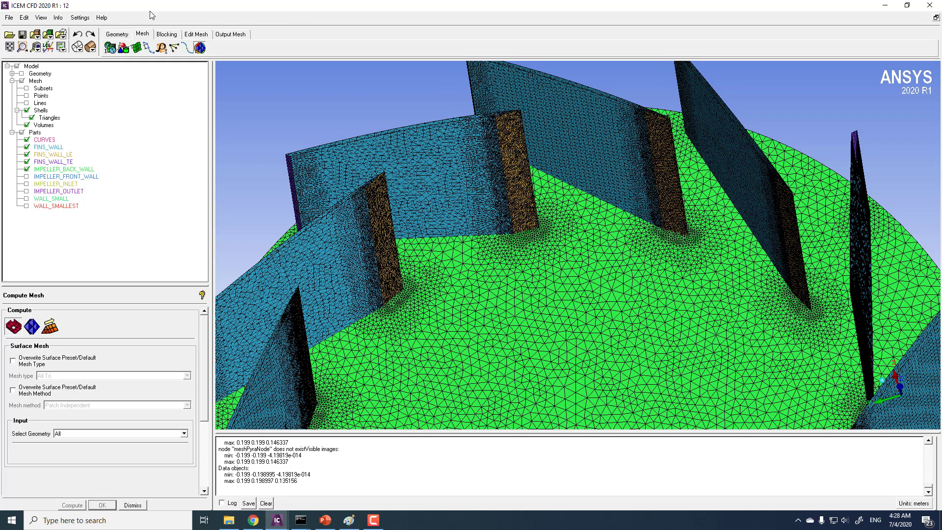
Step: Open the volume mesh computation settings and review the Tetra/Mixed mesh methods, choosing Quick (Delaunay)
click(199, 49)
click(32, 326)
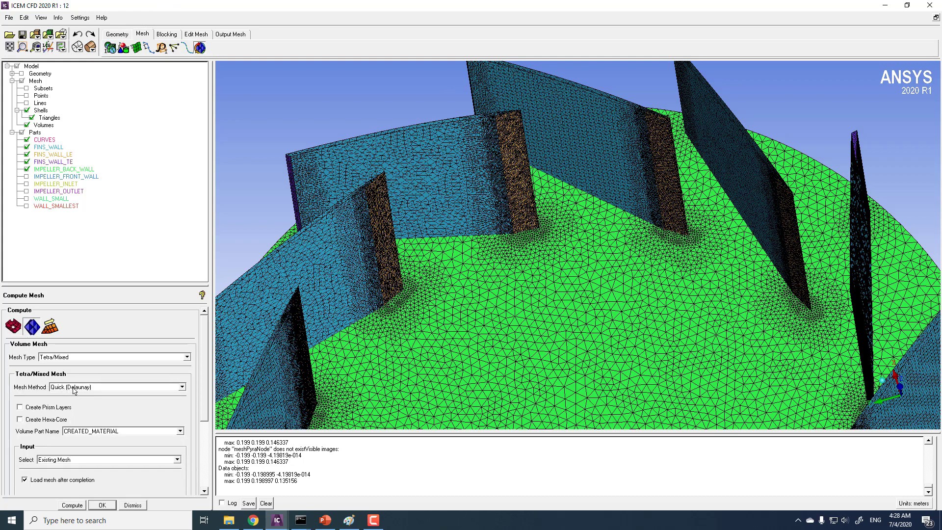
click(87, 391)
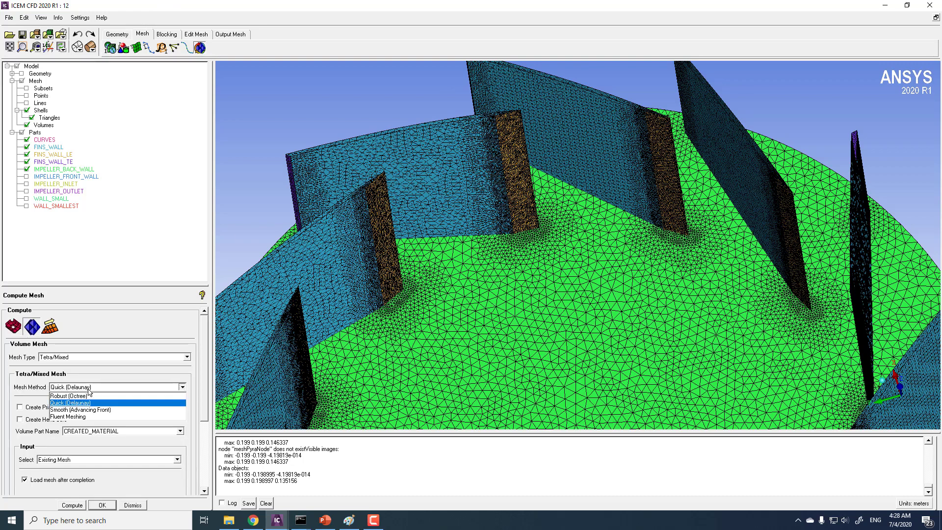
click(70, 403)
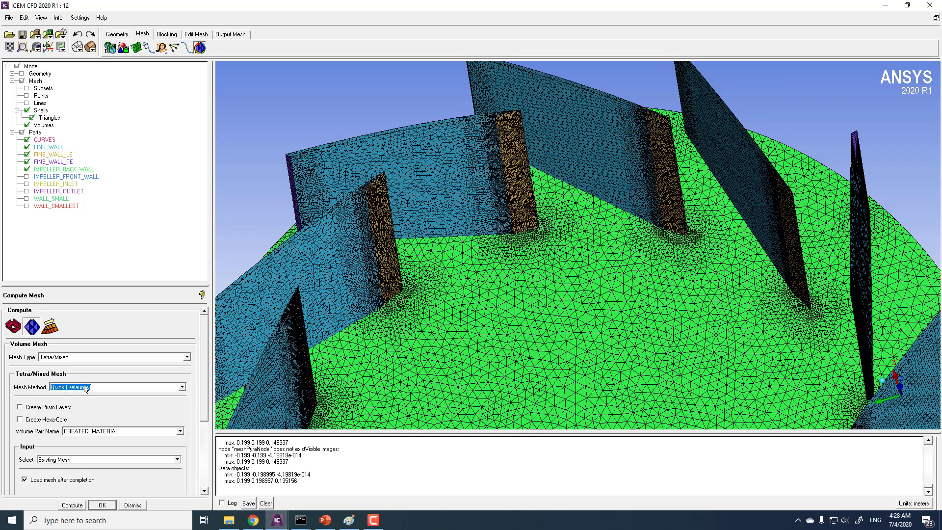
click(85, 388)
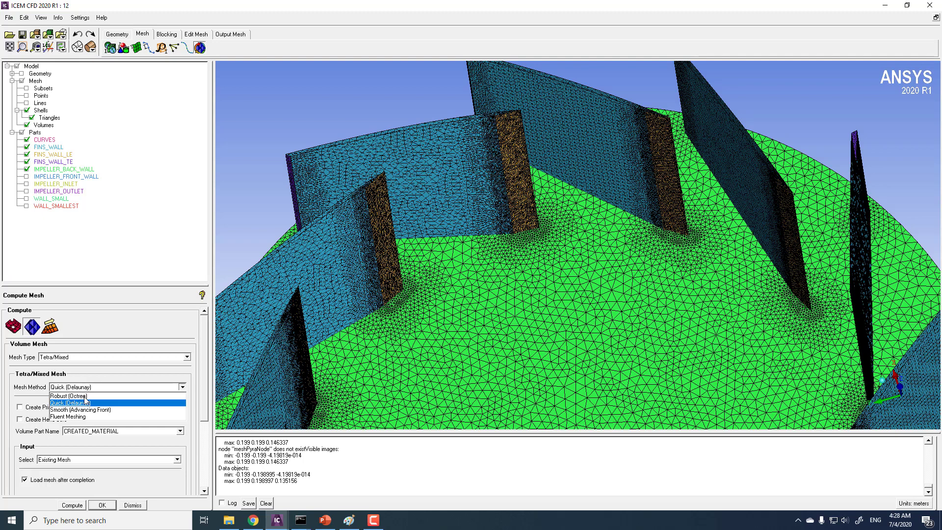
click(176, 333)
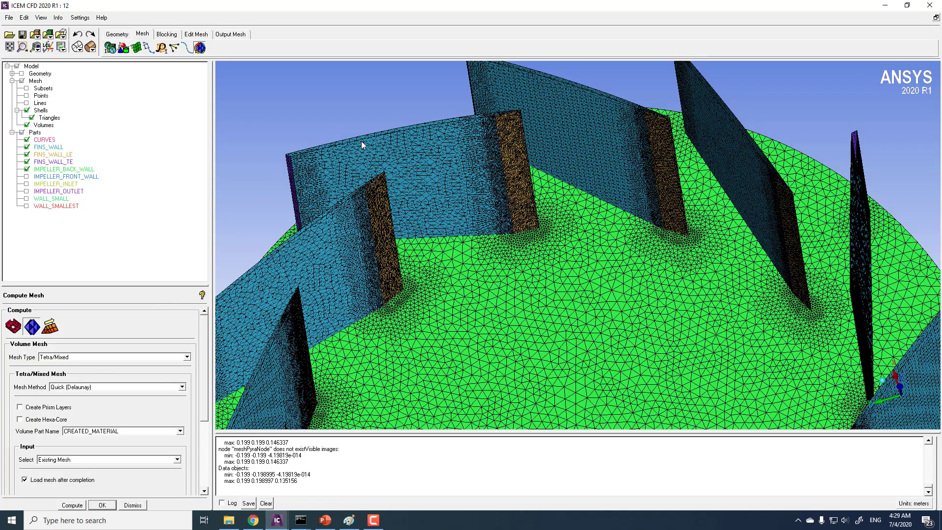
Step: Examine the surface mesh on the impeller fins and back wall from several angles
drag(372, 153, 409, 101)
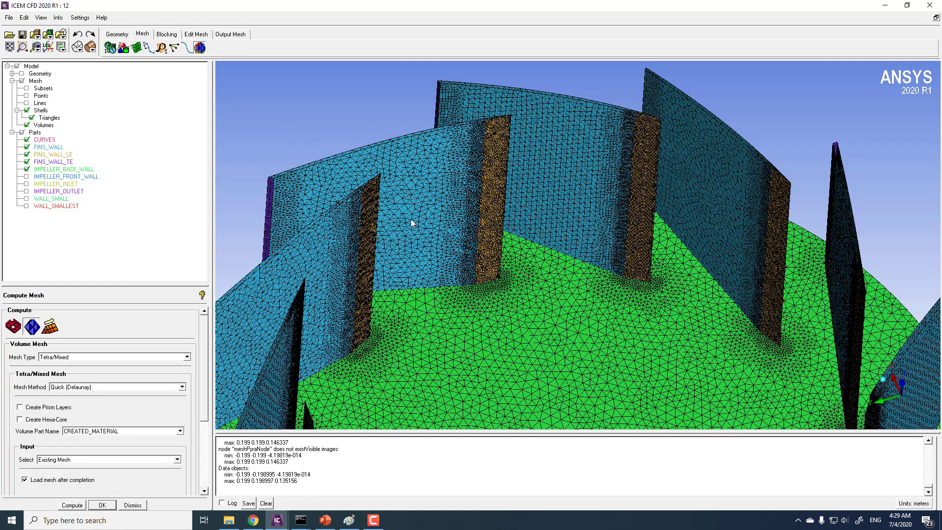
scroll(411, 219, up, 2)
drag(299, 158, 463, 182)
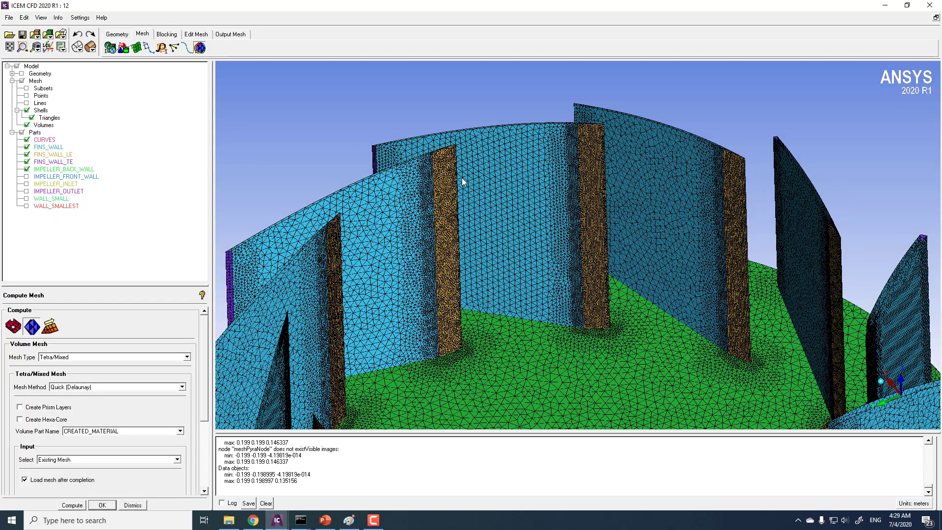
drag(462, 181, 511, 187)
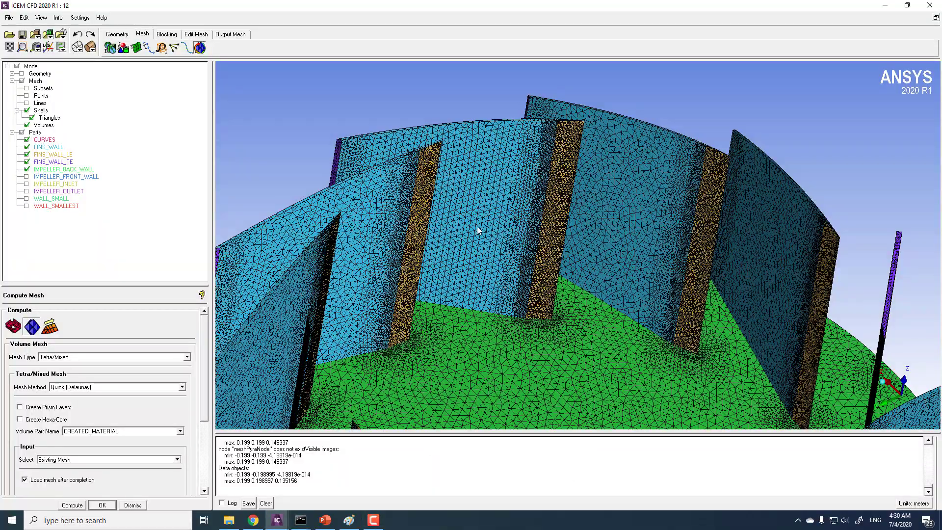
drag(475, 210, 429, 216)
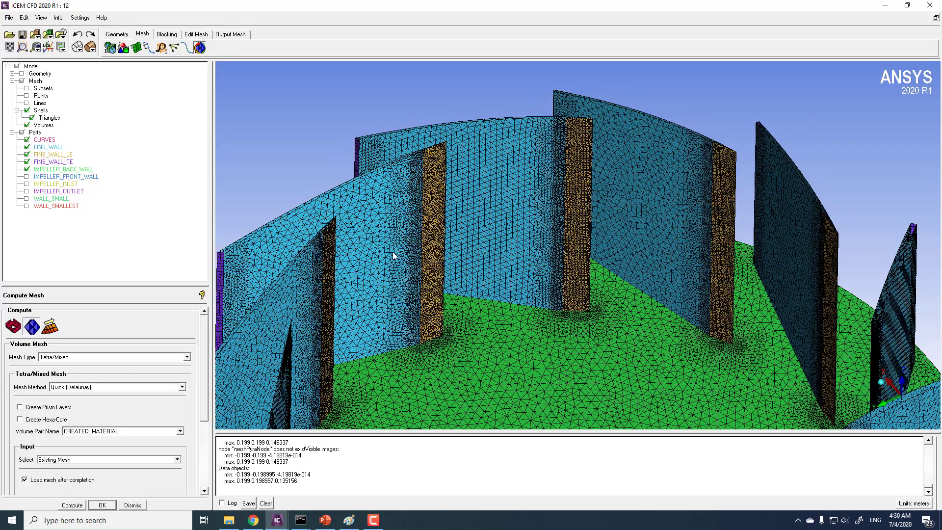
drag(391, 265, 450, 246)
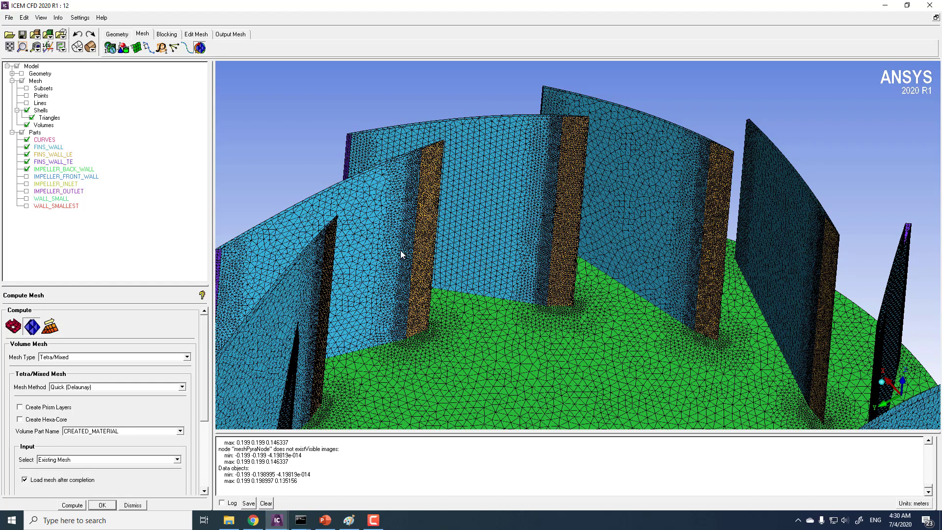
drag(386, 224, 353, 238)
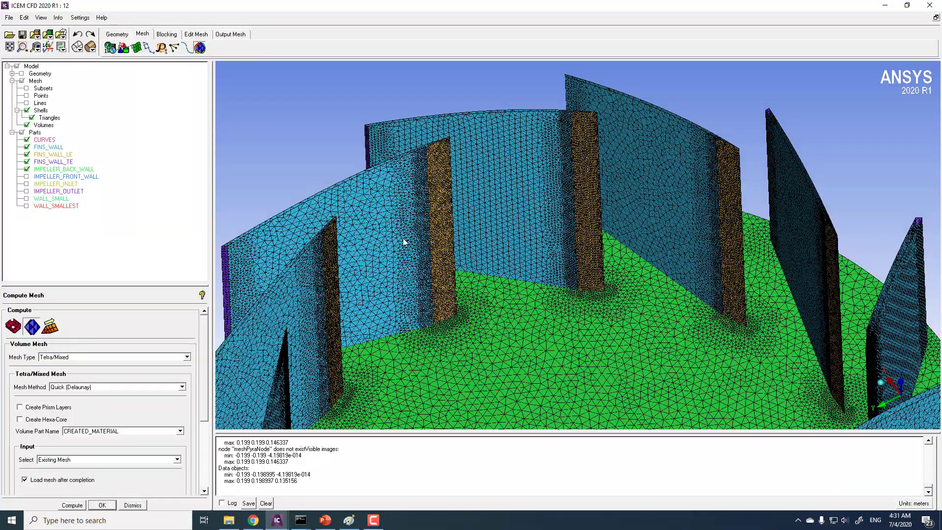
drag(402, 237, 538, 230)
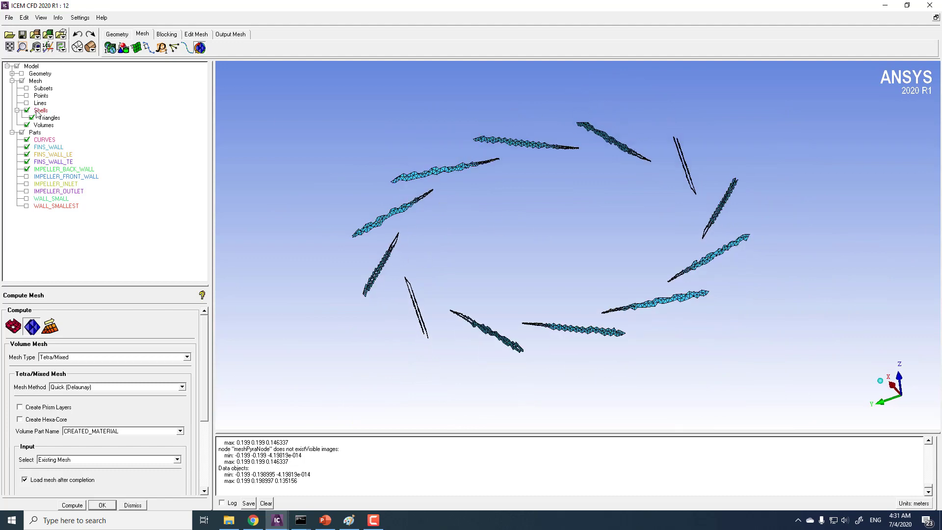
Step: Turn off the mesh cut plane display to show the full fins and back wall
right_click(39, 84)
mouse_move(73, 84)
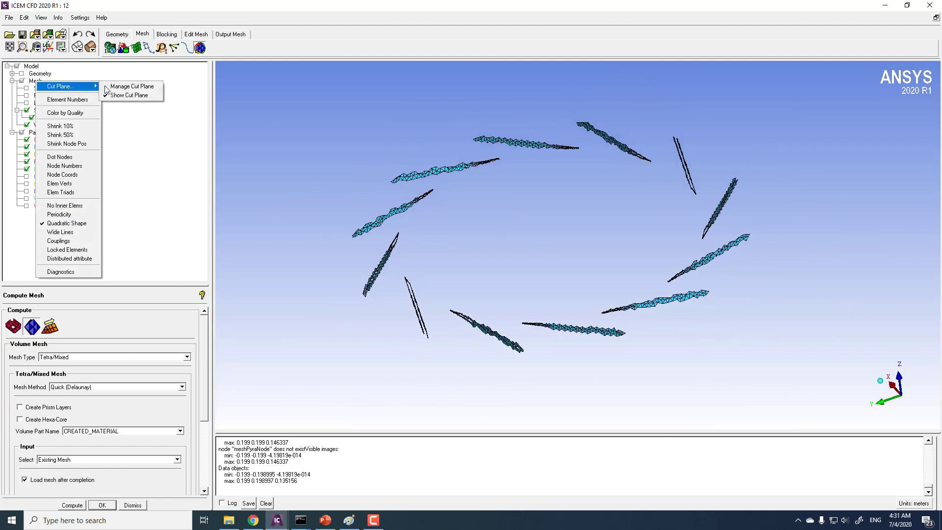
click(107, 94)
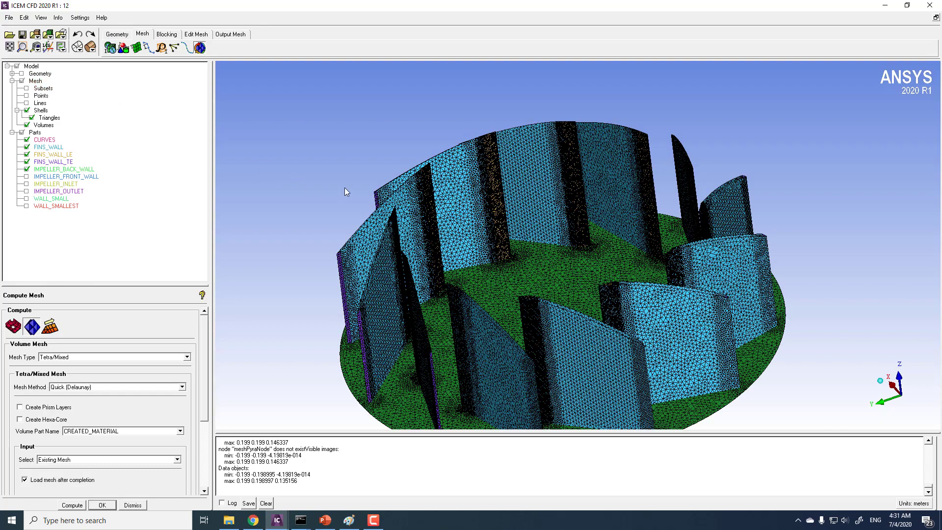
drag(344, 187, 434, 194)
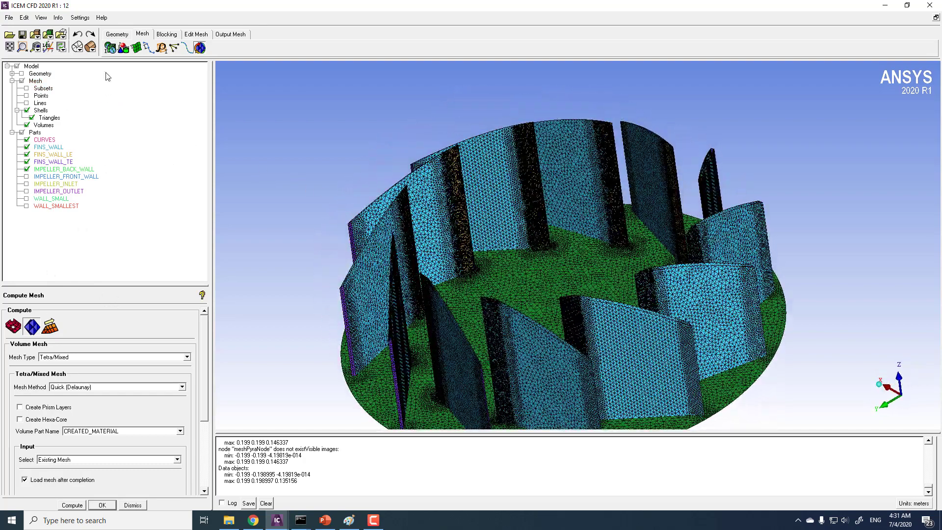
Step: Set the global shell meshing parameters to All Tri mesh type and Patch Independent method, with Respect line elements enabled
click(13, 327)
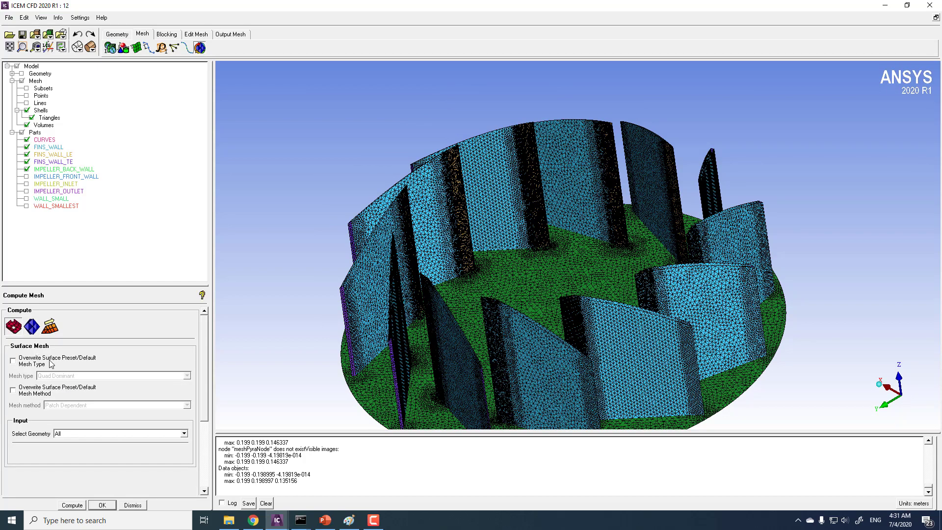
drag(387, 240, 407, 275)
click(110, 48)
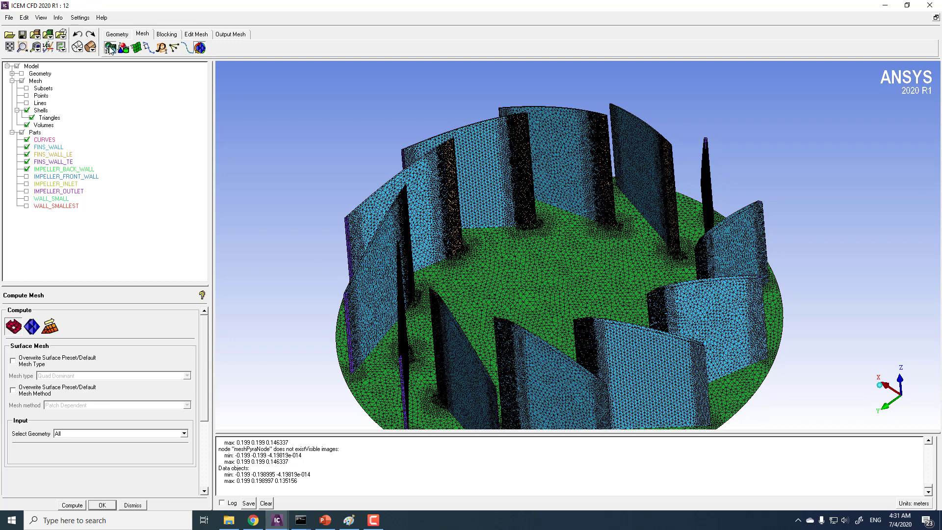
click(36, 328)
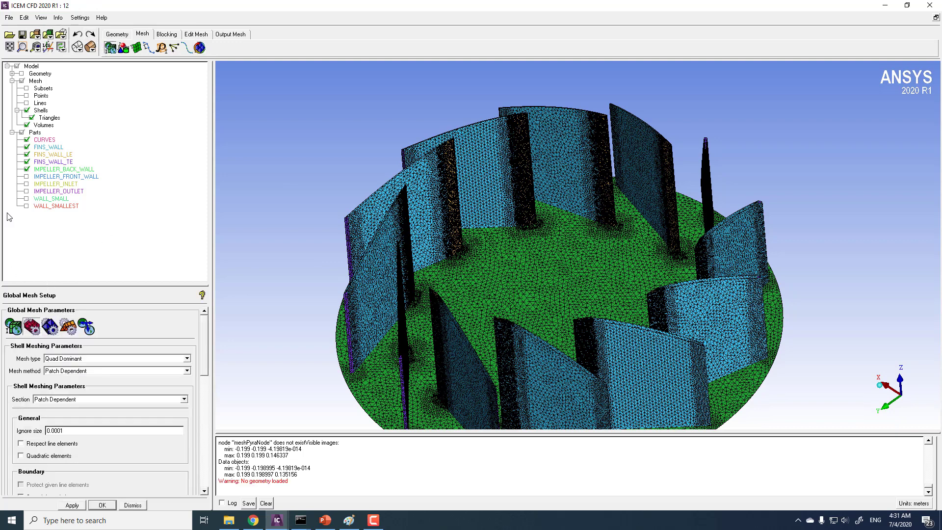
click(80, 360)
click(69, 368)
click(85, 371)
click(69, 394)
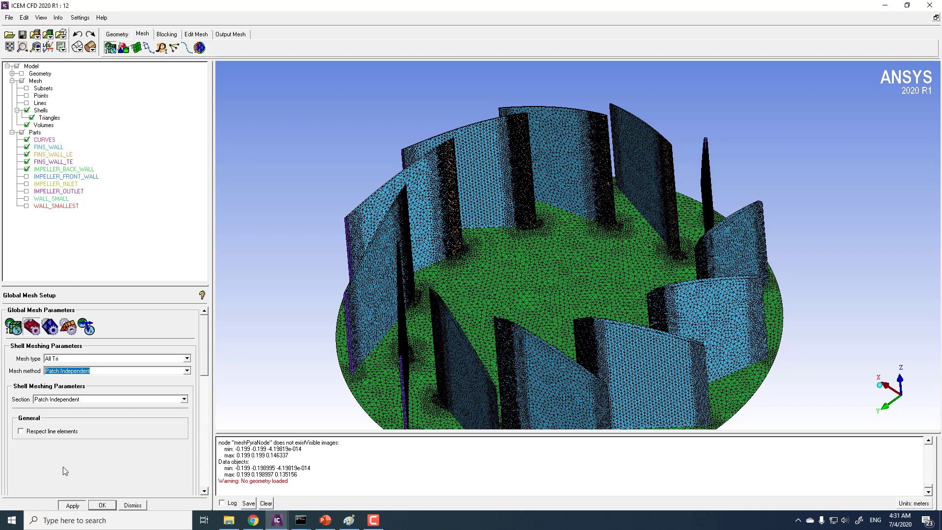
click(29, 432)
Step: Examine closely how the mesh elements line up where the fin edges meet the impeller back wall
drag(363, 294, 428, 255)
scroll(389, 301, up, 2)
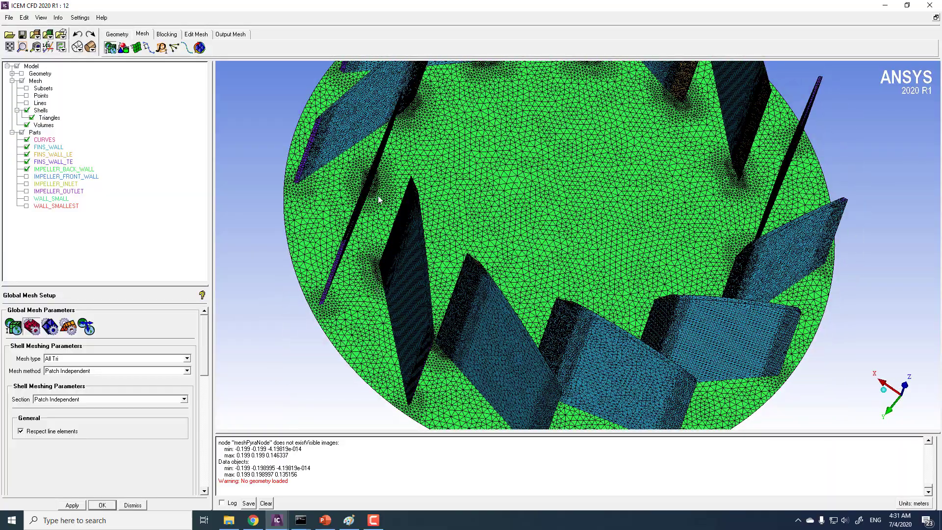
scroll(377, 280, up, 5)
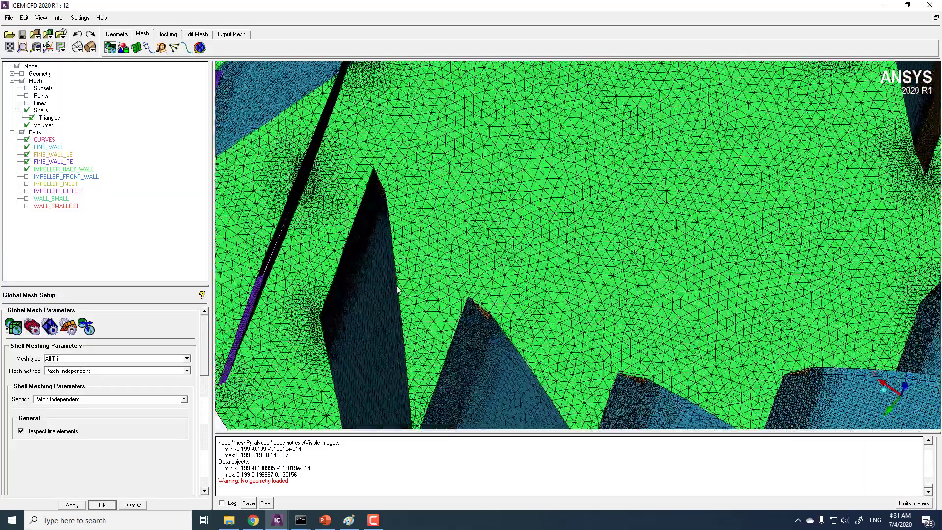
middle_drag(397, 289, 391, 233)
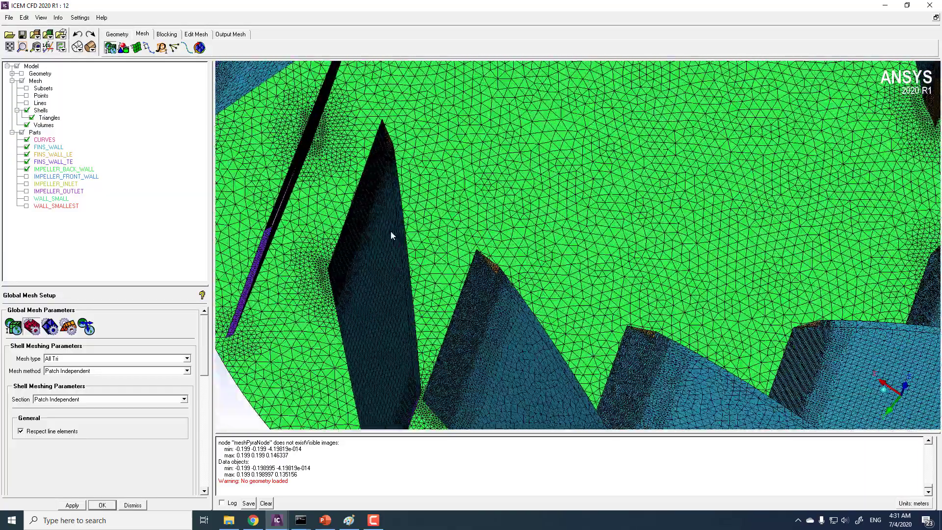
drag(351, 250, 315, 293)
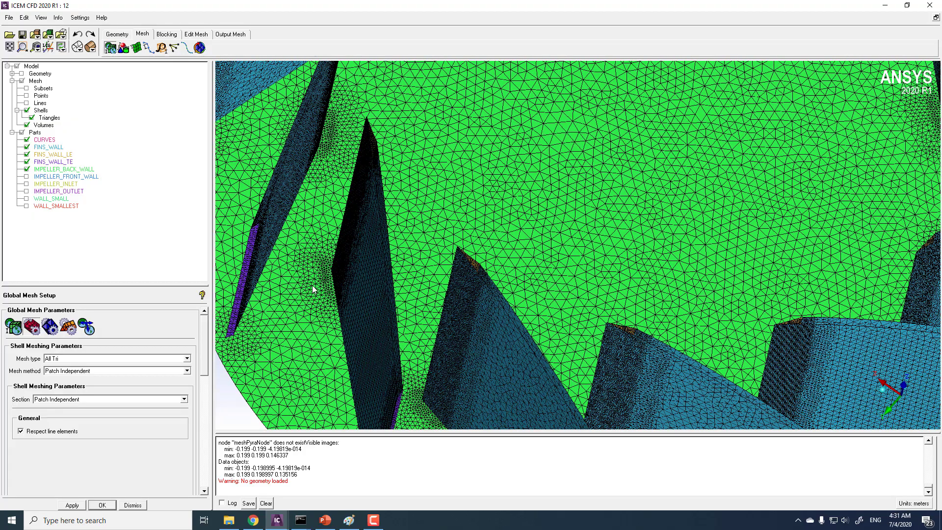
drag(336, 277, 400, 277)
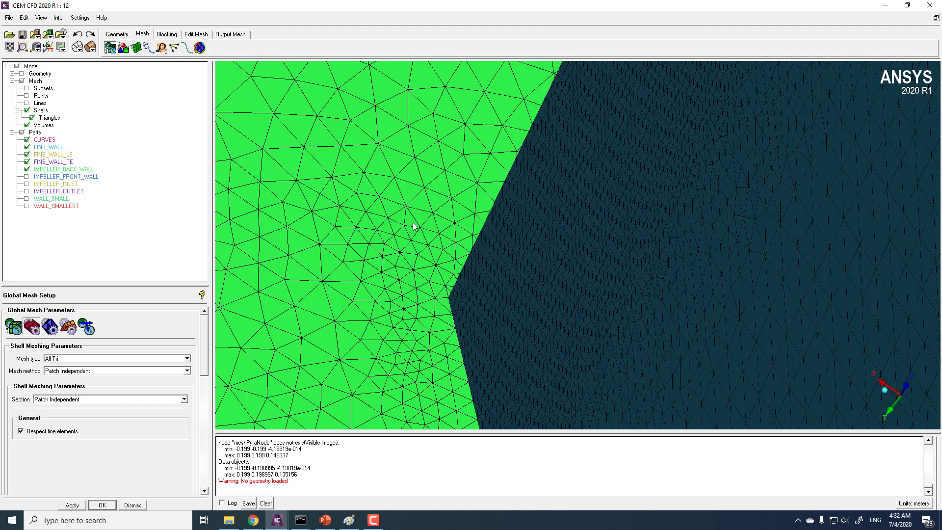
middle_drag(449, 315, 410, 311)
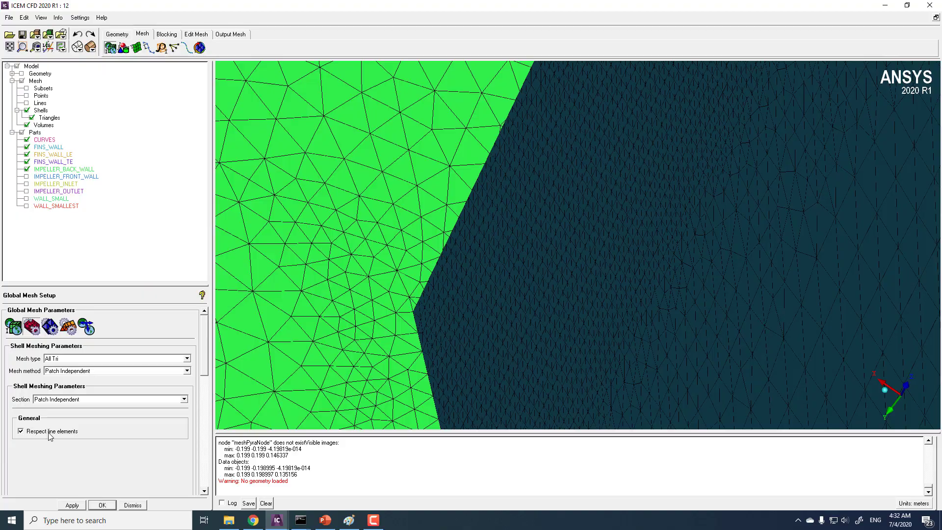
middle_drag(412, 190, 453, 175)
right_drag(454, 175, 510, 299)
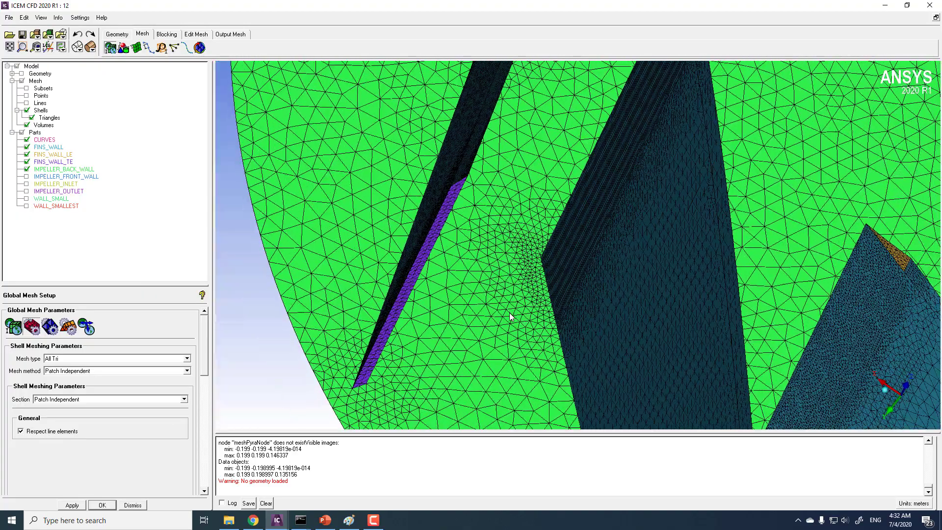
drag(509, 301, 450, 239)
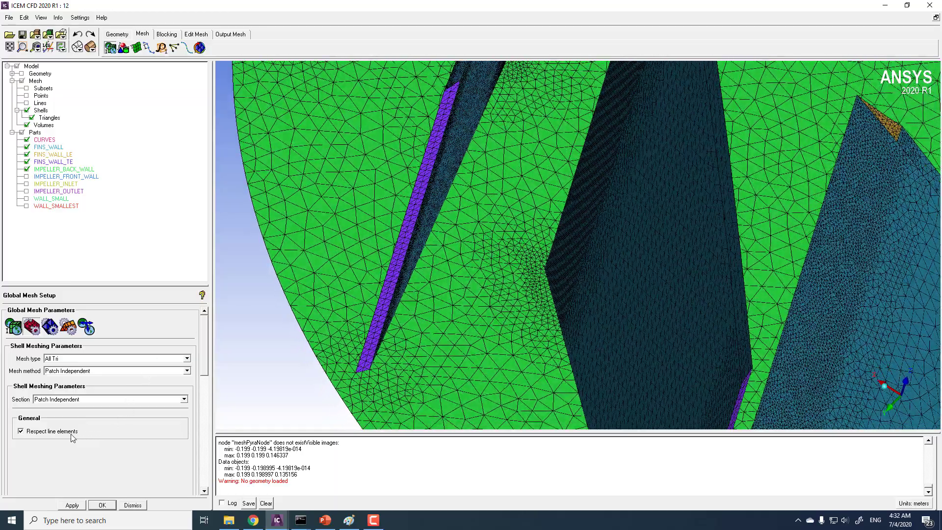
drag(616, 273, 353, 304)
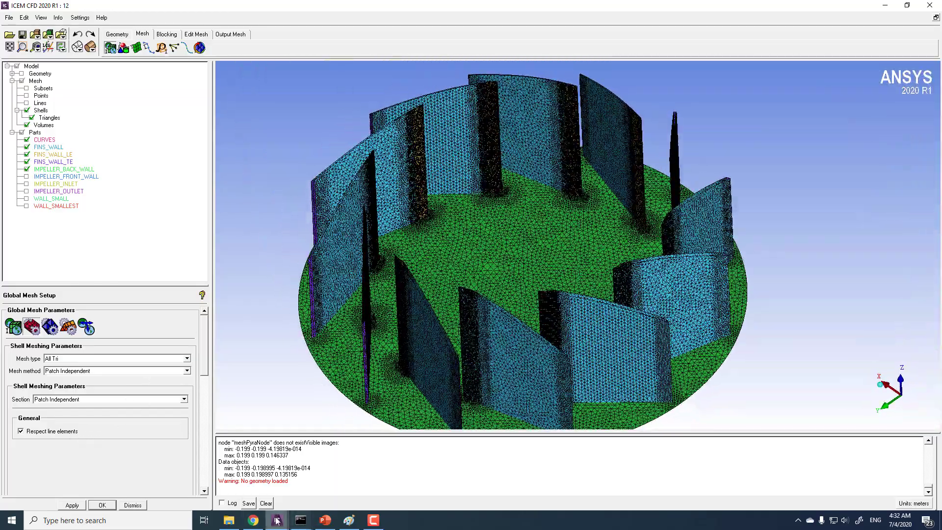
Step: Switch to the other ICEM CFD window with the impeller geometry, expand its geometry and parts lists, and display the surfaces
mouse_move(277, 523)
click(331, 486)
drag(425, 243, 502, 267)
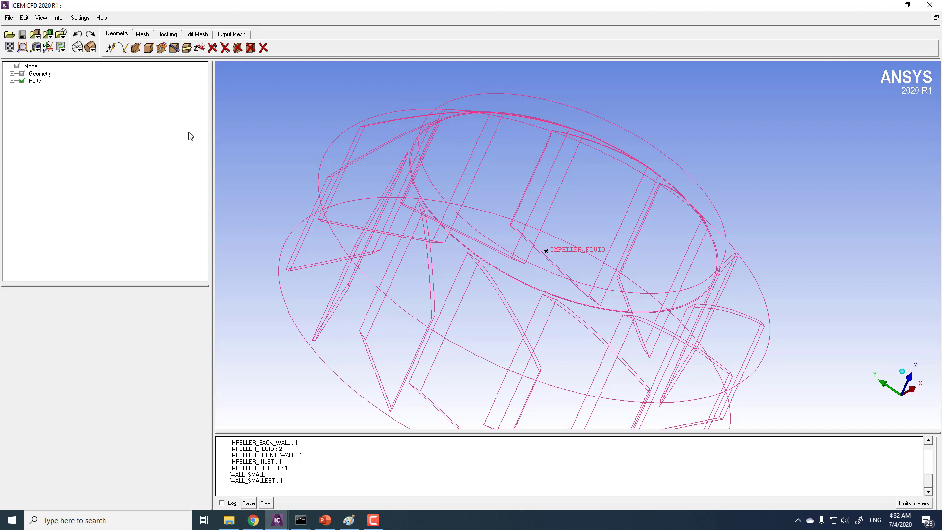
click(11, 80)
click(12, 73)
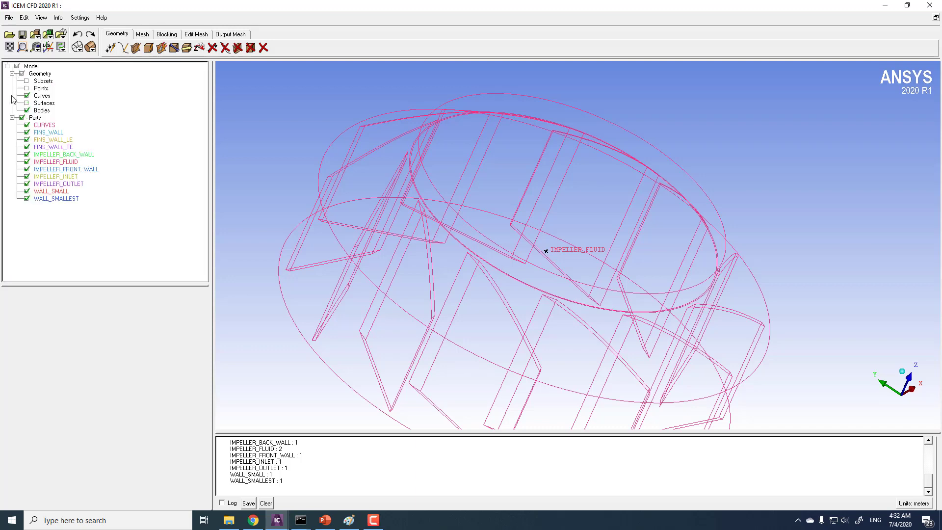
click(27, 102)
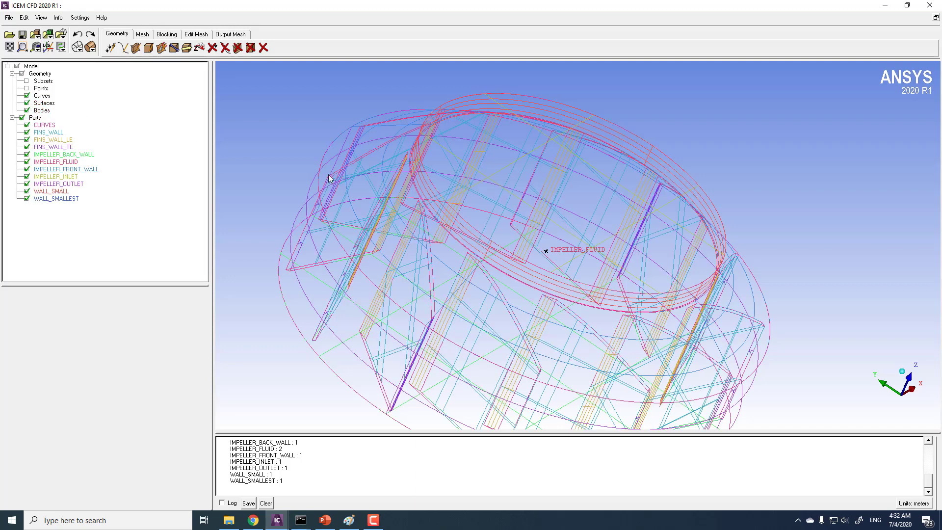
drag(443, 195, 510, 265)
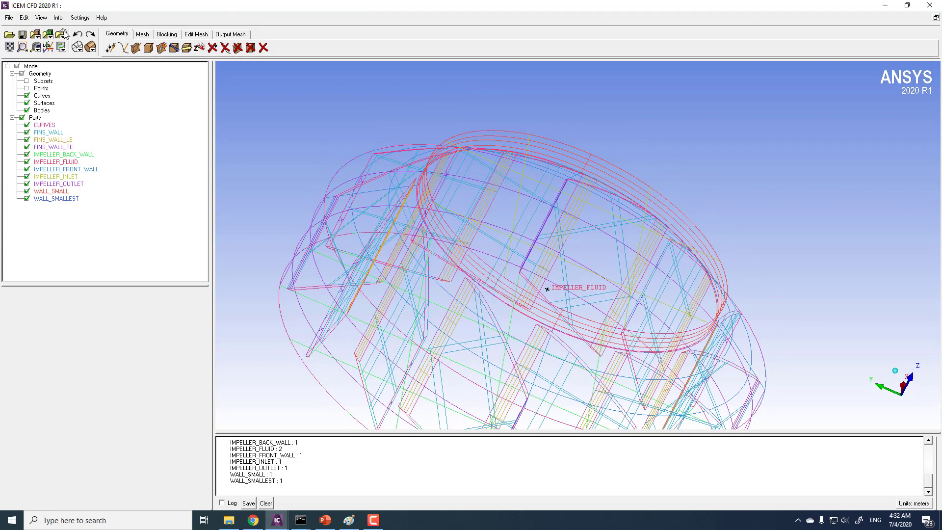
Step: Display the impeller surfaces as shaded solids and open the model and units settings
click(89, 48)
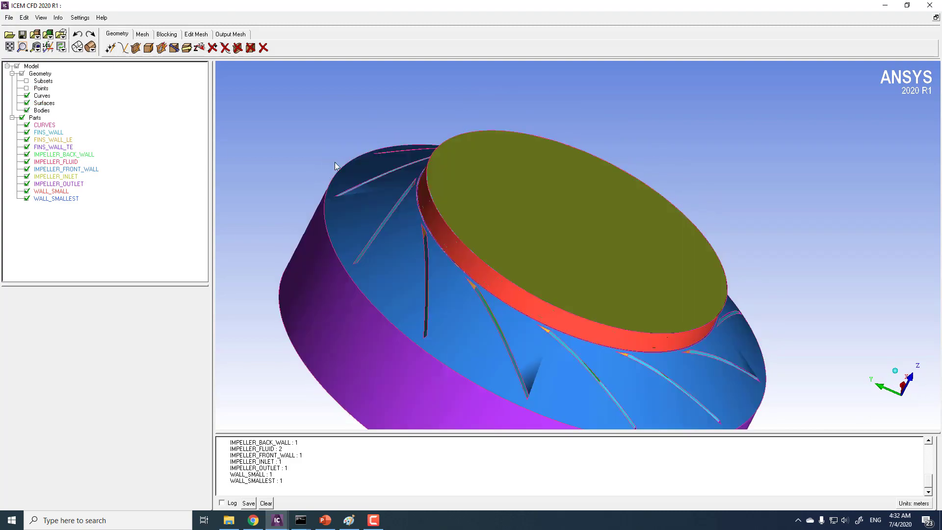
drag(335, 165, 255, 147)
click(80, 17)
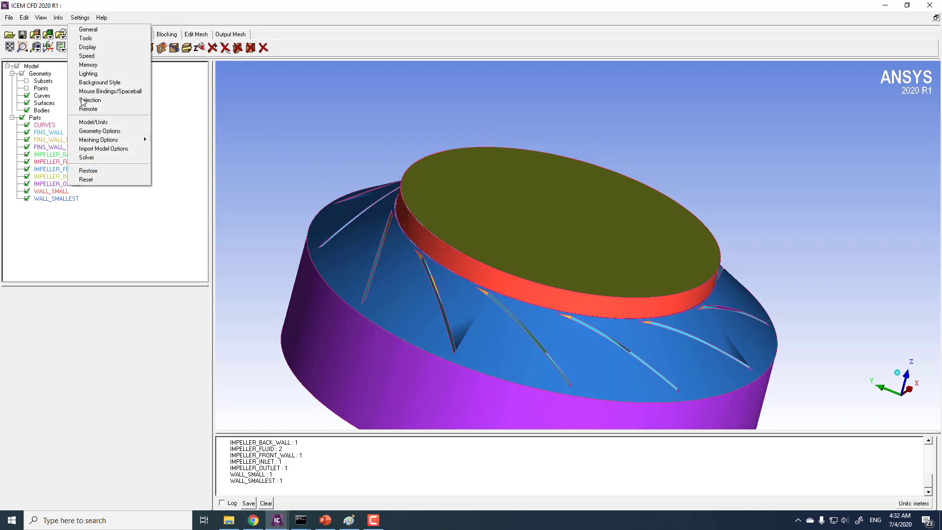
click(94, 121)
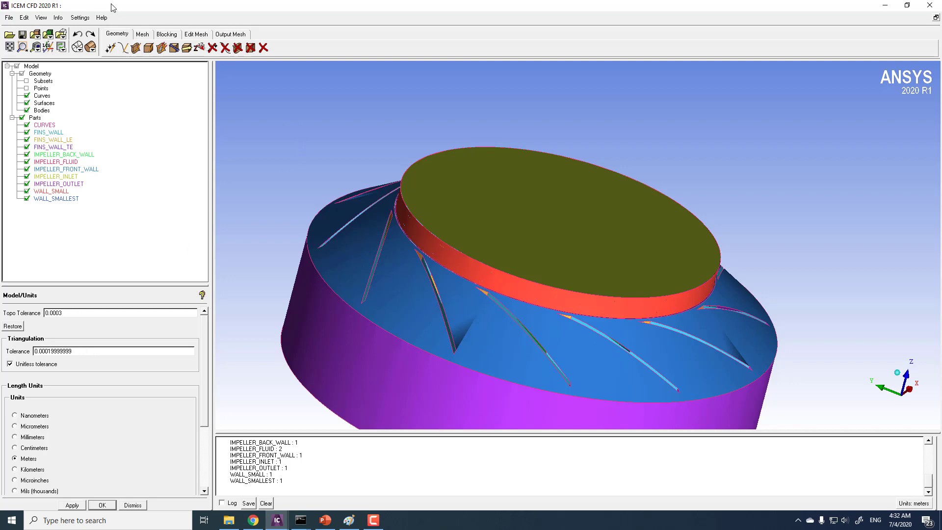
Step: Review the maximum mesh sizes in the part mesh setup, particularly that of FINS_WALL_LE, and dismiss the setup
click(143, 34)
click(123, 48)
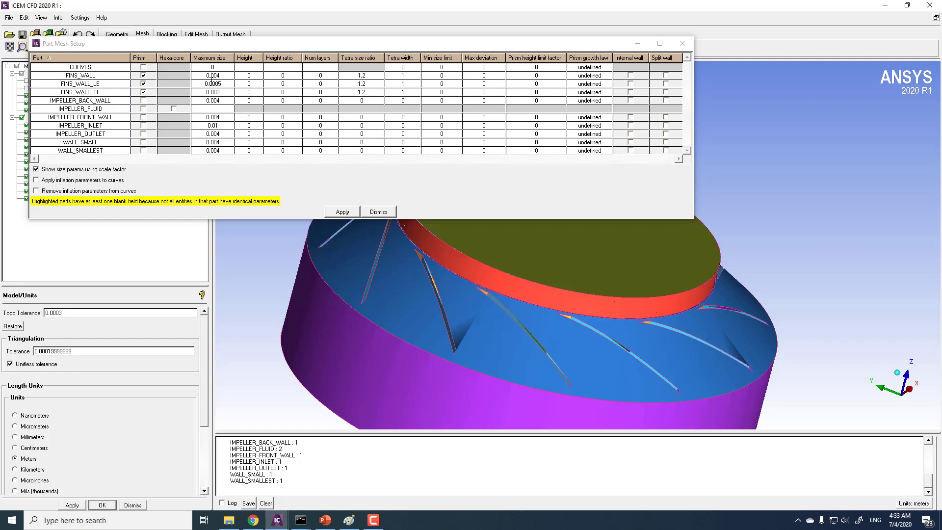
click(205, 84)
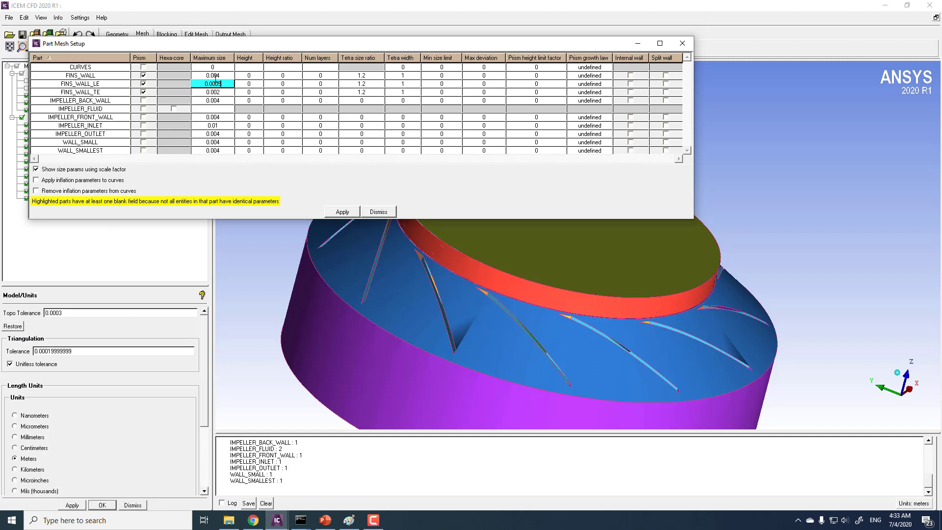
click(376, 213)
Step: Set the model's topology tolerance to 0.0001 and apply it
click(82, 313)
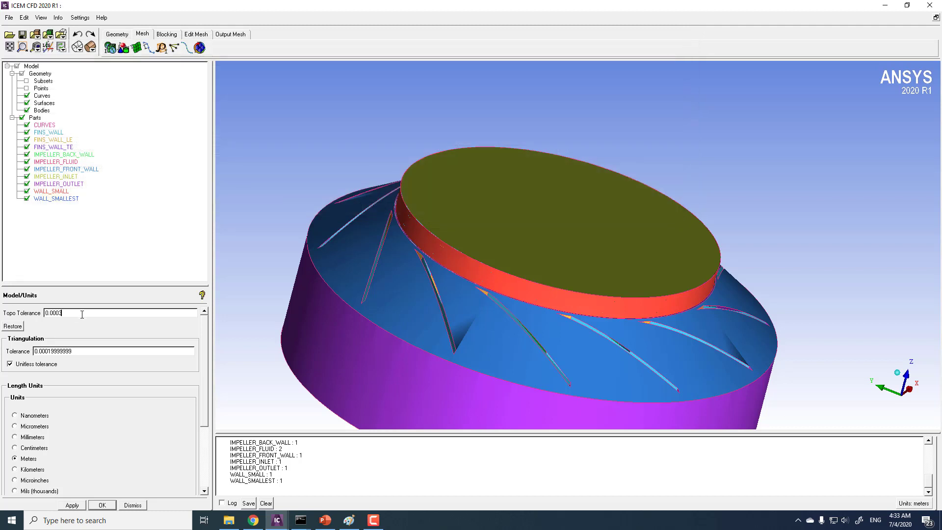
text(1)
click(72, 506)
Step: Compare the curves and surfaces around the base of the inlet ring, and set the surfaces to Show Full display
scroll(357, 261, up, 5)
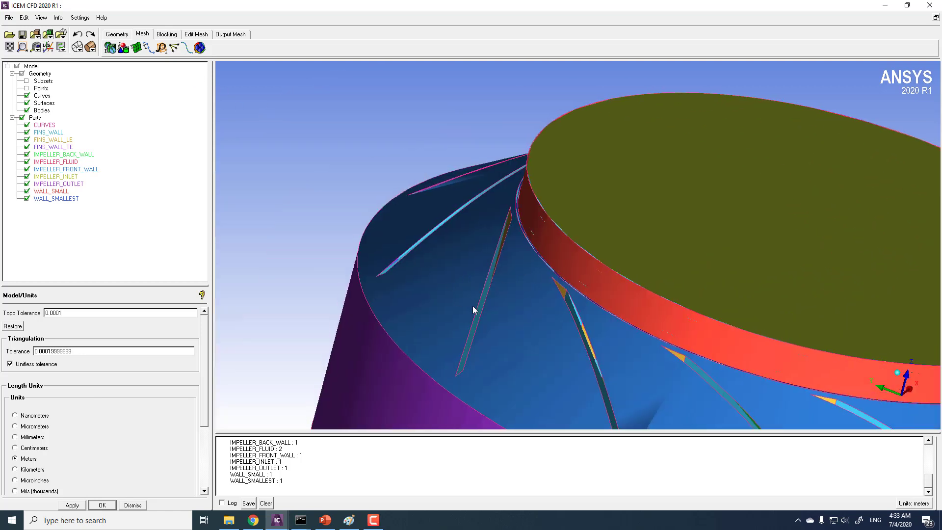
scroll(472, 306, up, 6)
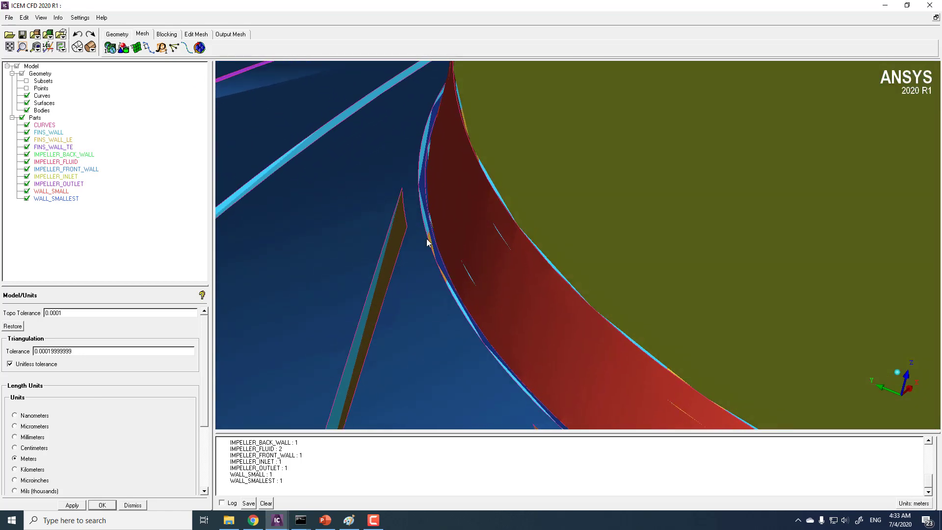
mouse_move(426, 238)
mouse_down()
mouse_move(435, 267)
mouse_move(424, 227)
mouse_up()
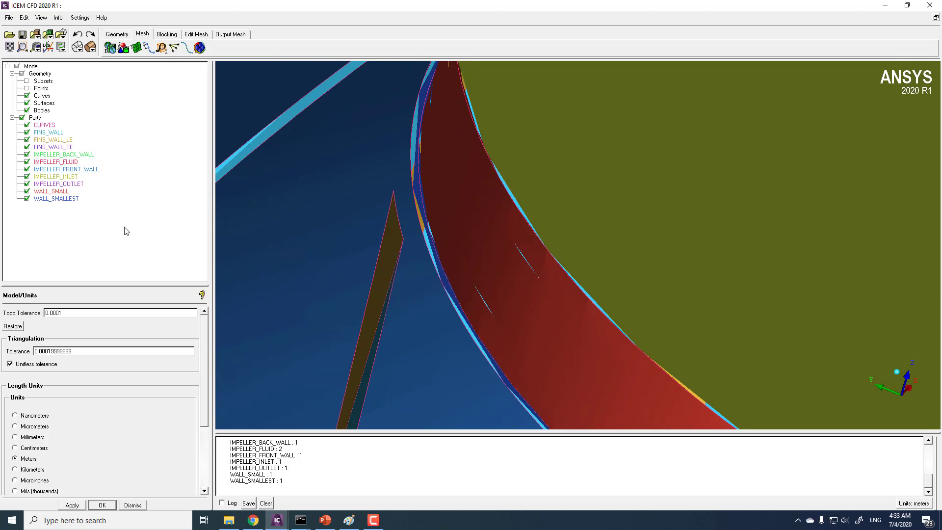
scroll(275, 292, up, 3)
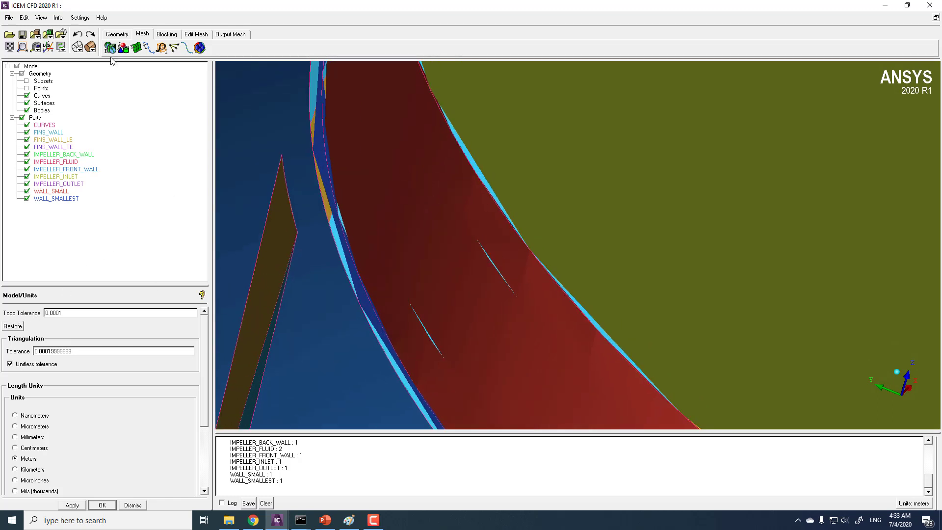
click(26, 103)
middle_drag(290, 158, 360, 210)
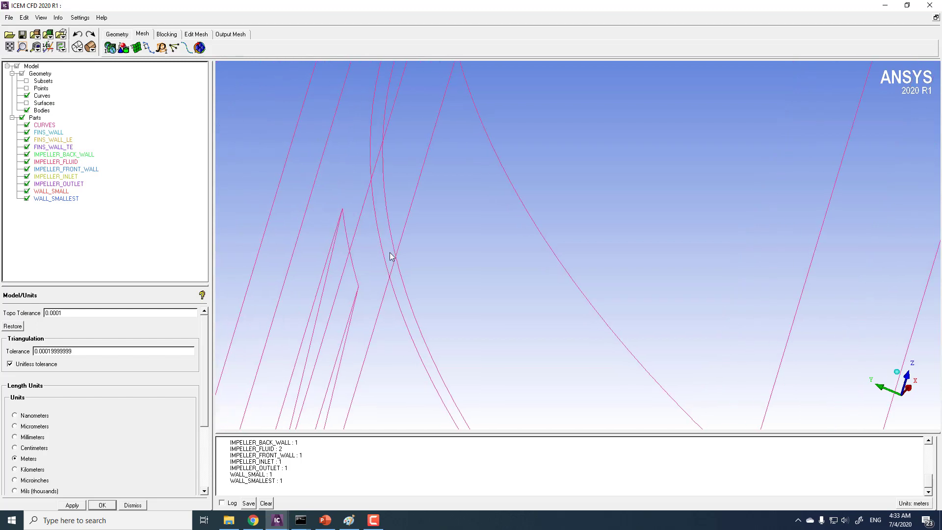
click(27, 104)
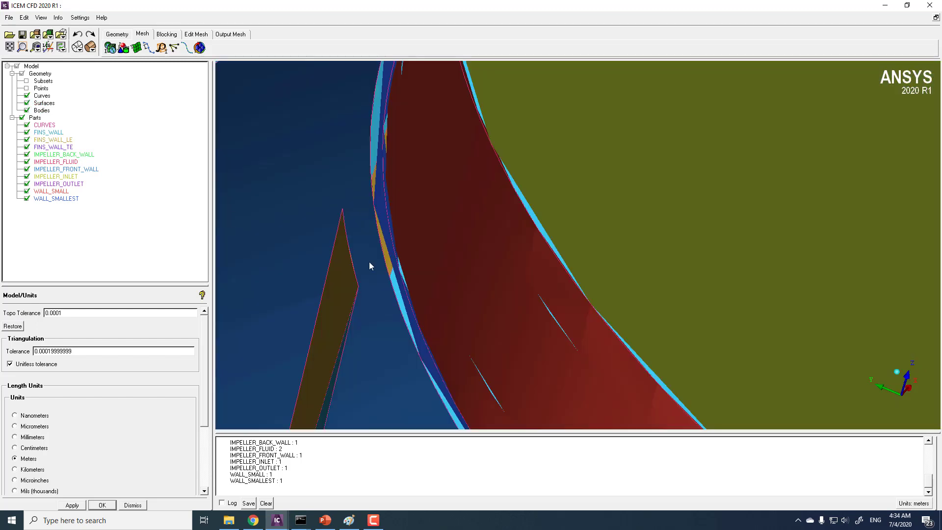
right_click(44, 104)
click(61, 109)
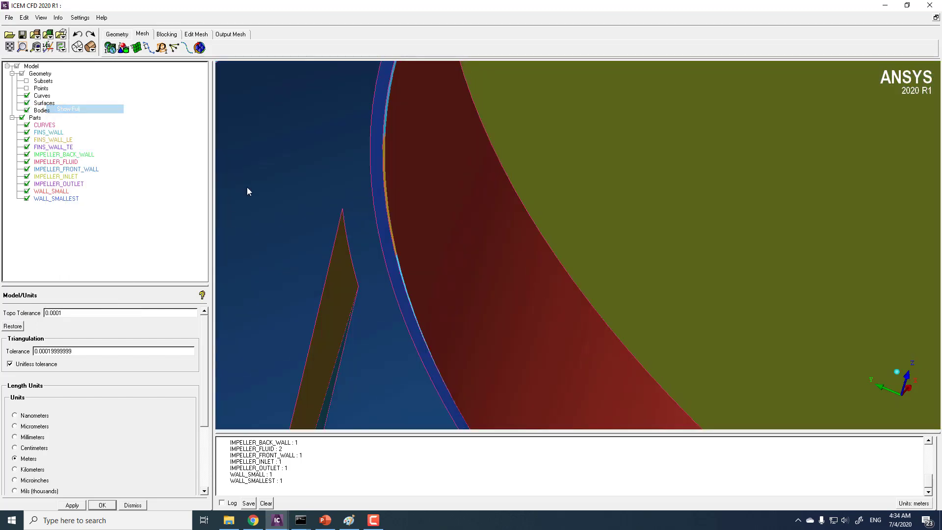
drag(411, 256, 377, 283)
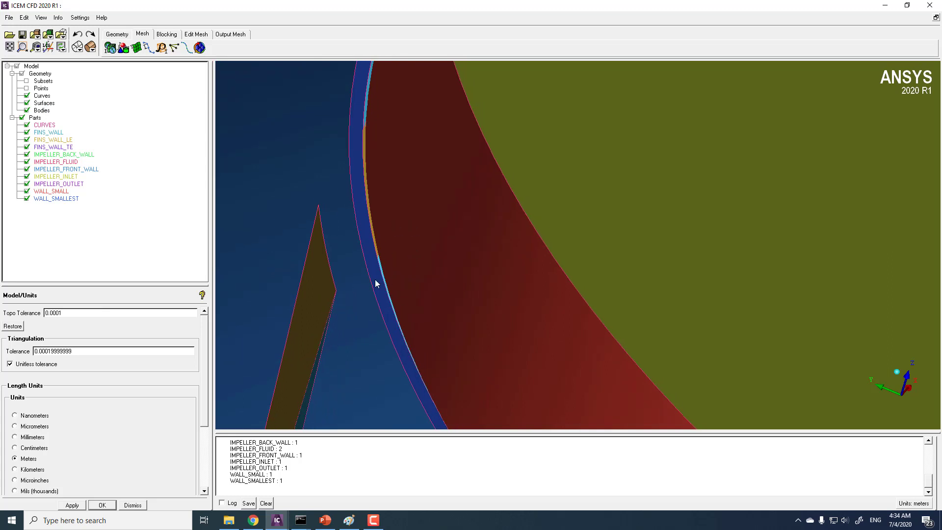
Step: Hide the surfaces and measure the gap between the two closely spaced circular curves at the base of the inlet ring
click(27, 103)
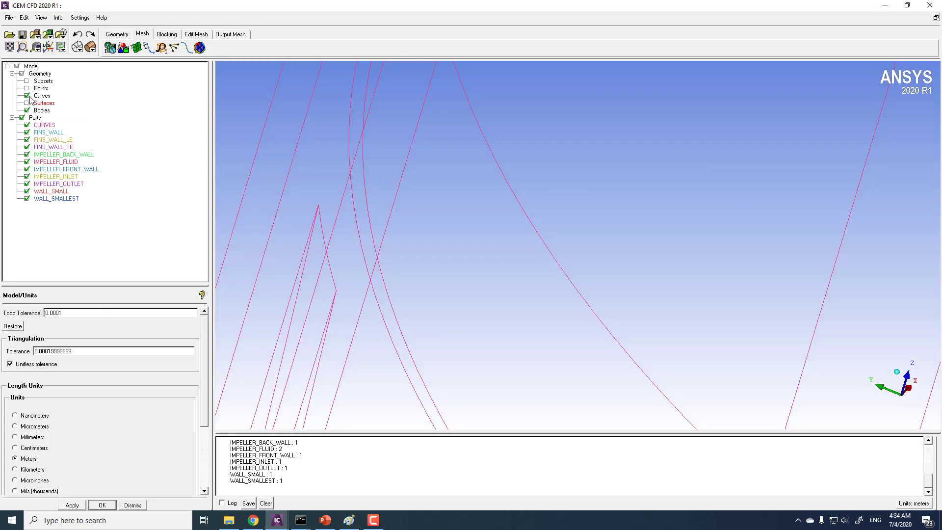
click(36, 47)
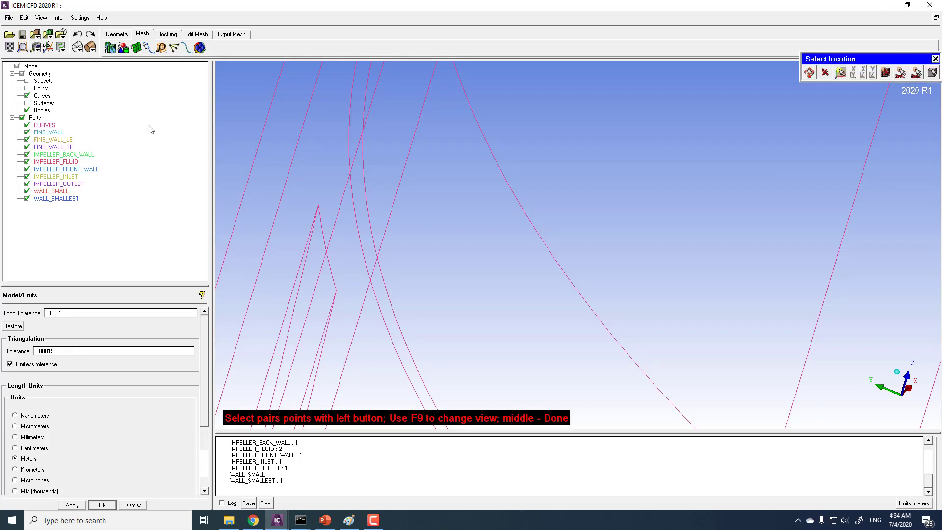
click(385, 328)
click(400, 326)
key(F9)
mouse_move(399, 326)
mouse_down()
mouse_move(427, 313)
mouse_move(408, 311)
mouse_up()
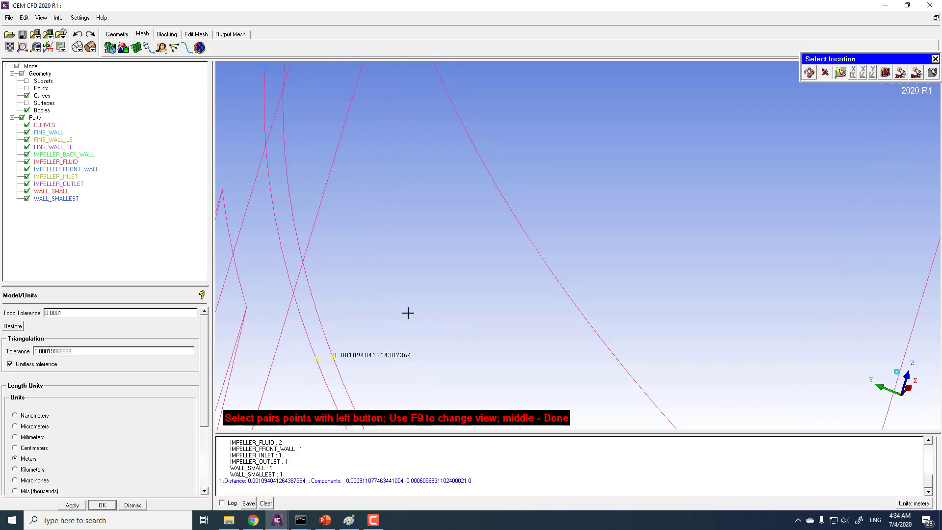
Step: Measure the gap between the two closely spaced circular curves again and finish measuring
right_click(337, 356)
click(338, 357)
key(F9)
drag(421, 337, 343, 369)
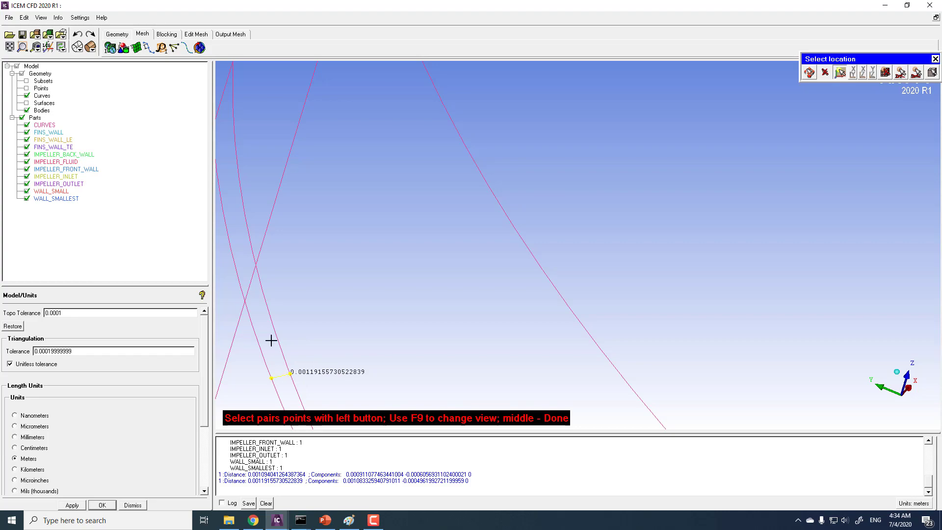
click(351, 180)
middle_click(351, 180)
scroll(361, 174, down, 5)
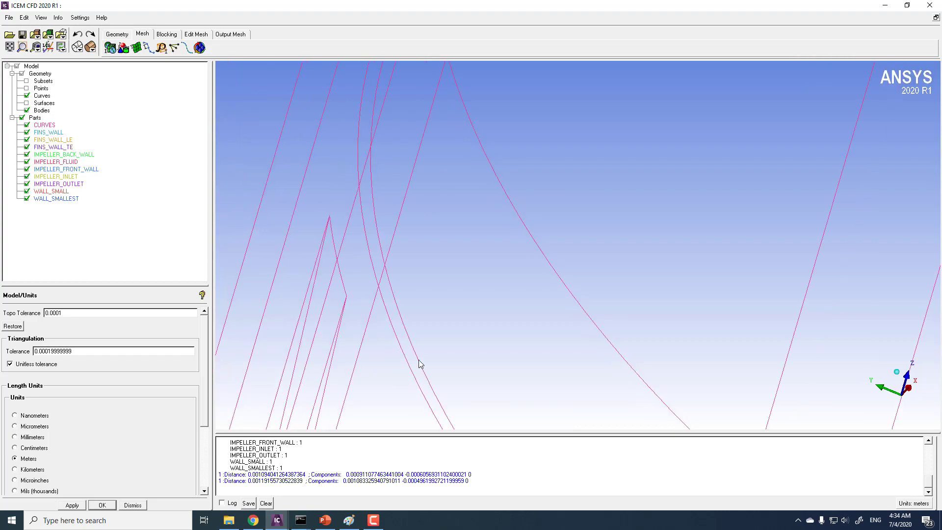
Step: Build the geometry topology with a tolerance of 0.0001 using the Repair Geometry tools
drag(452, 273, 480, 164)
click(111, 33)
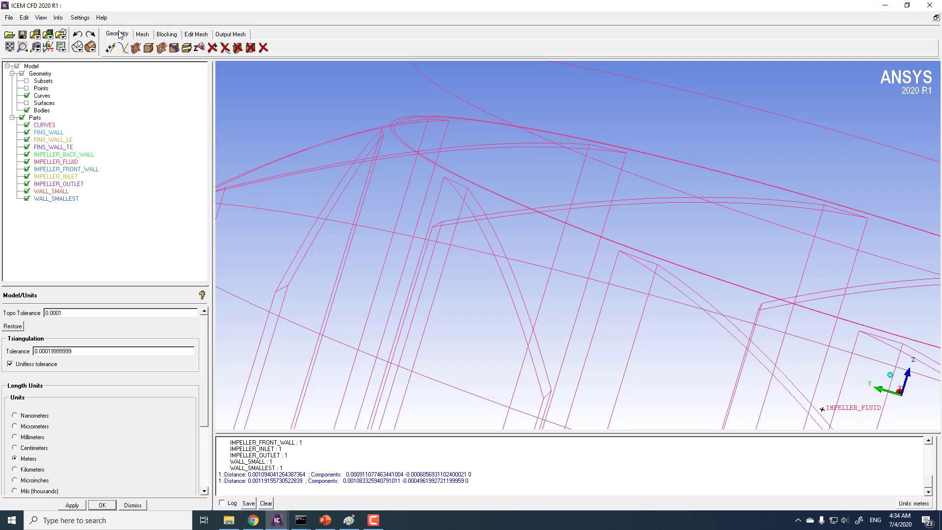
click(174, 47)
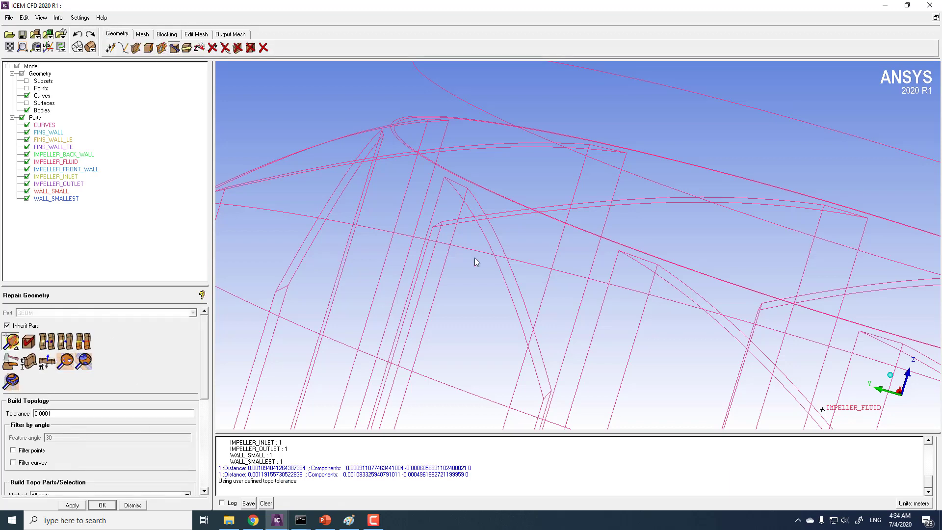
scroll(496, 196, down, 2)
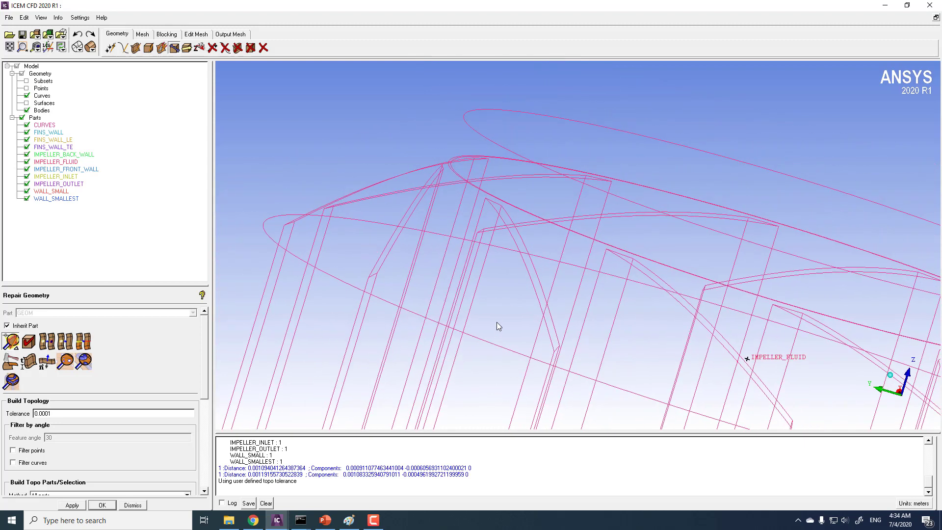
middle_drag(496, 326, 434, 252)
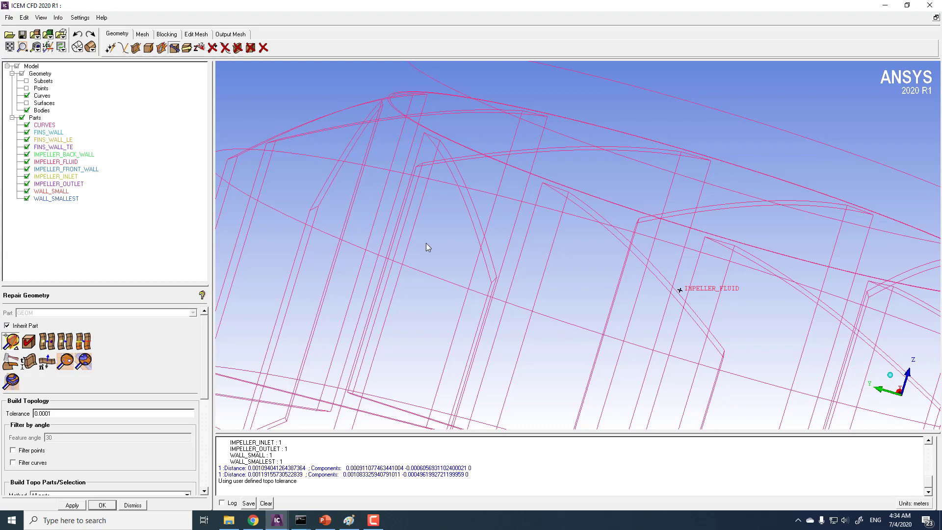
drag(425, 243, 414, 284)
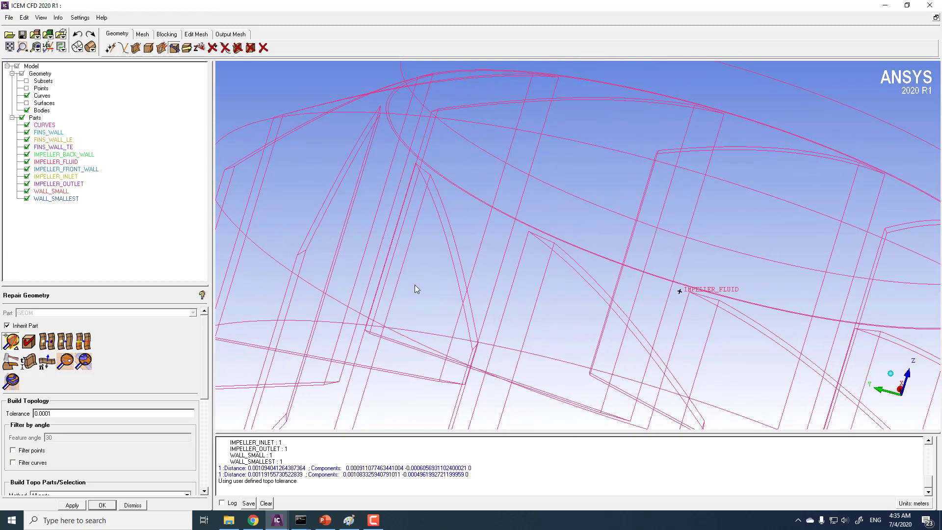
drag(414, 285, 421, 153)
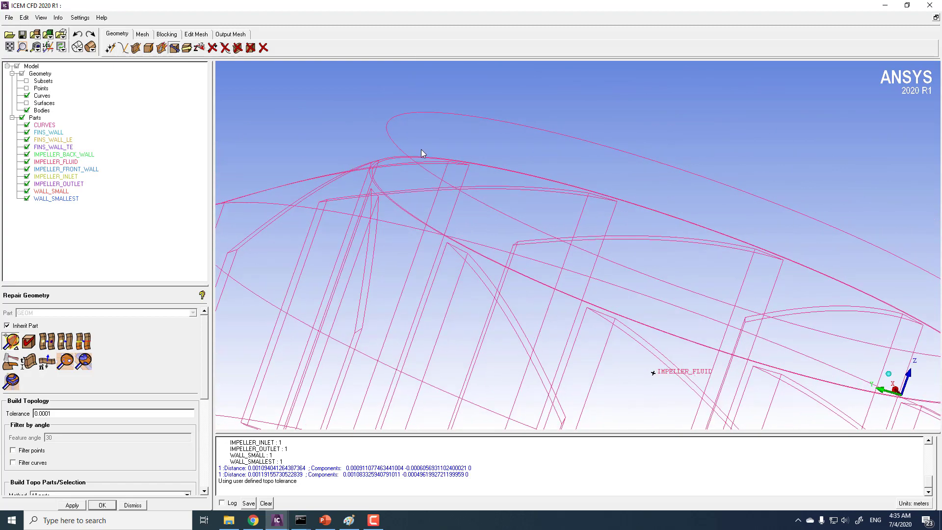
drag(421, 150, 470, 174)
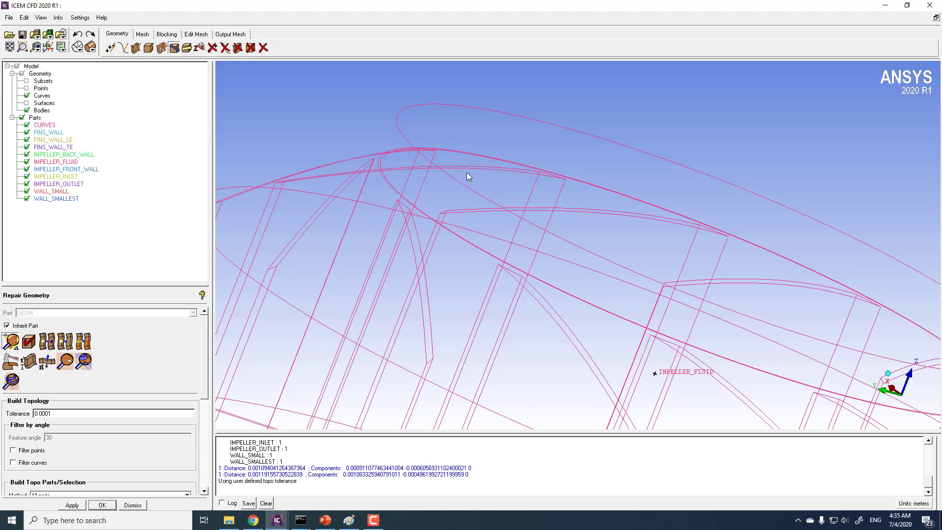
click(72, 505)
Step: Turn the surfaces back on and examine the yellow curve where the inlet ring meets the front wall
drag(418, 155, 400, 246)
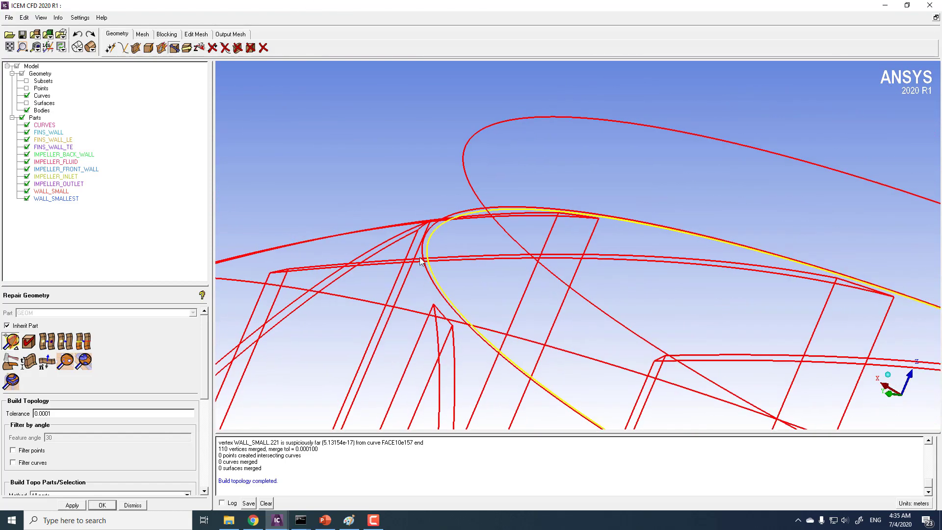
click(26, 103)
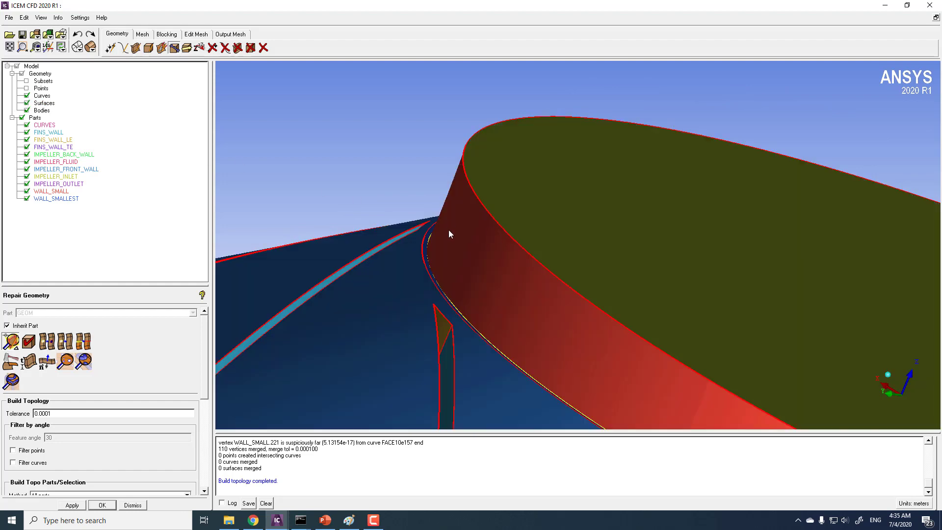
mouse_move(449, 234)
mouse_down()
mouse_move(484, 237)
mouse_move(365, 259)
mouse_move(381, 244)
mouse_move(365, 130)
mouse_up()
Step: Start a surface deletion at the inlet ring with nothing selected, and undo the last model change
click(238, 47)
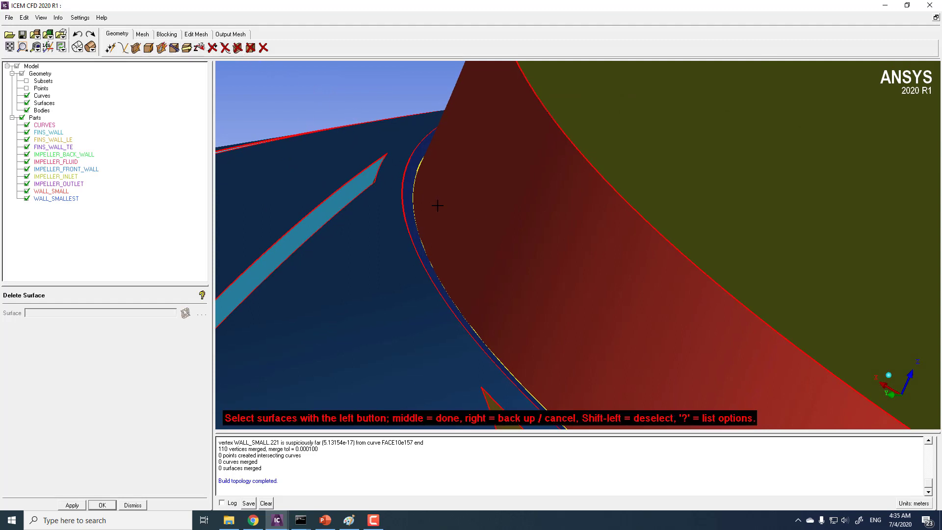
middle_click(437, 247)
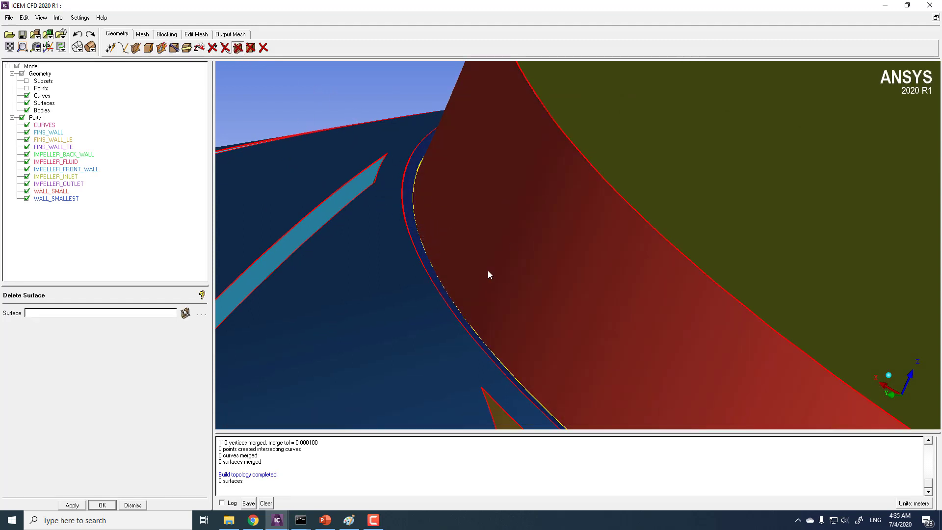
click(238, 47)
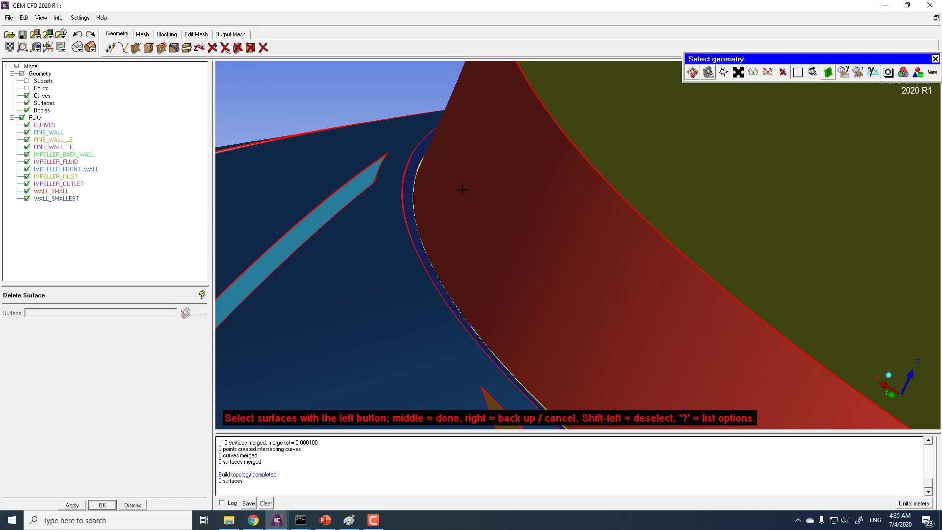
click(79, 35)
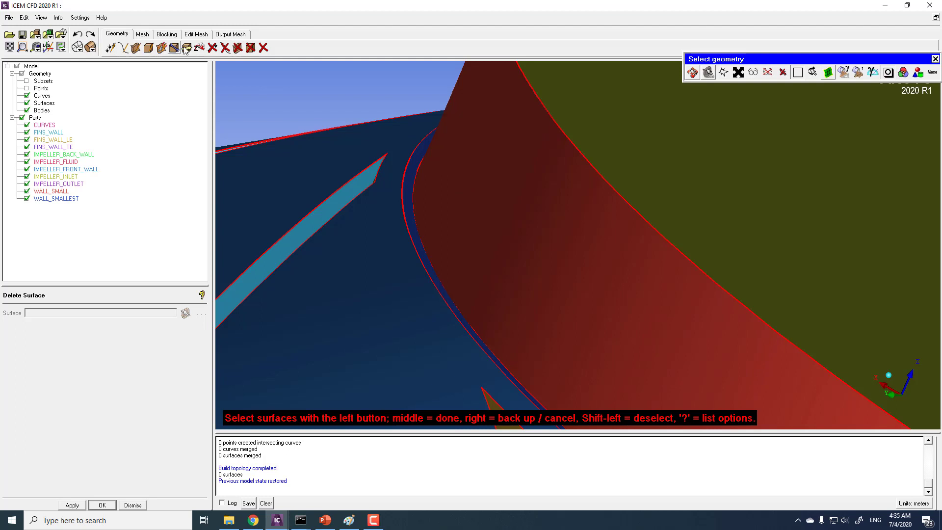
Step: Delete the WALL_SMALL ring surface around the inlet and hide the WALL_SMALLEST part
click(238, 47)
click(237, 48)
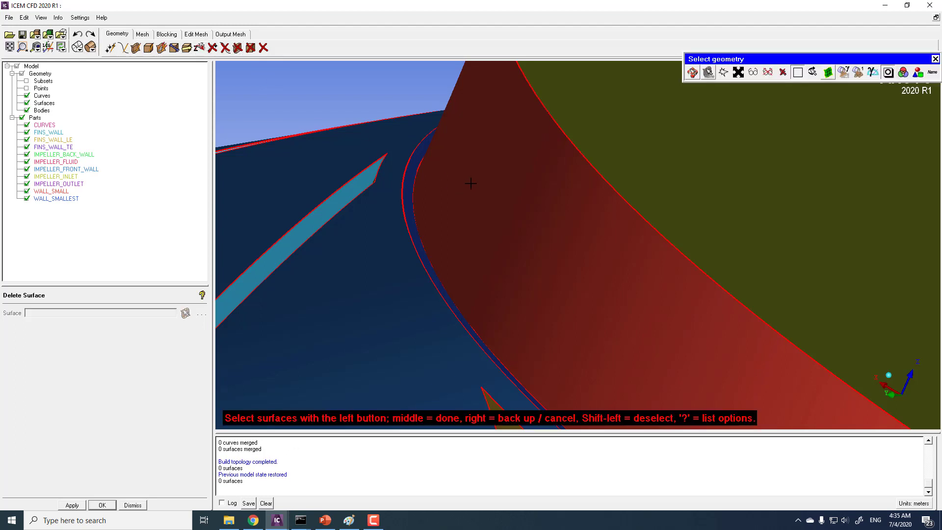
click(471, 181)
middle_click(472, 183)
middle_click(472, 183)
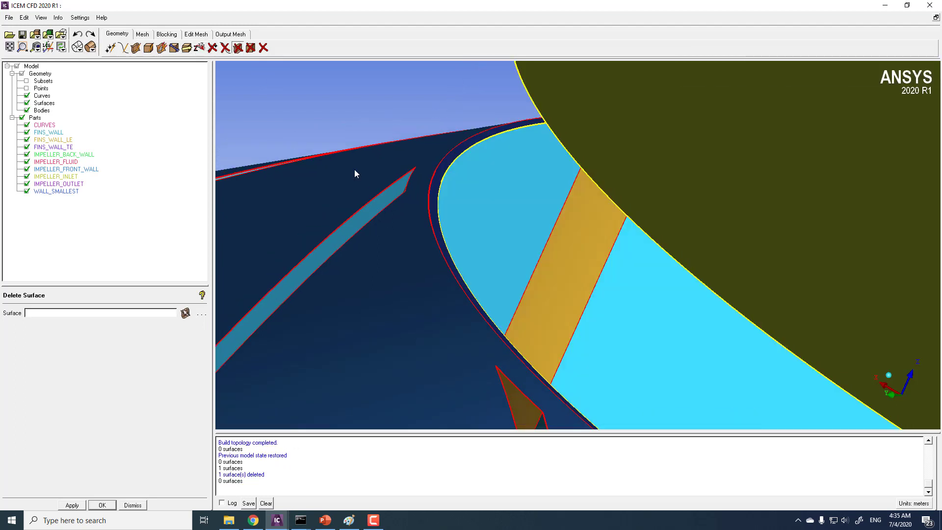
click(27, 191)
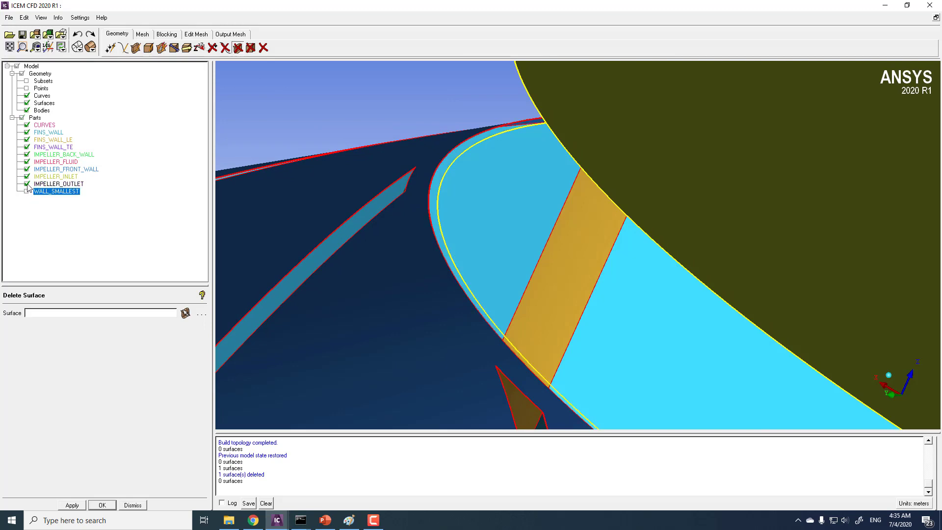
Step: Hide the IMPELLER_OUTLET, IMPELLER_INLET and IMPELLER_FRONT_WALL parts and all surfaces, and show the points
click(27, 184)
click(26, 177)
click(26, 169)
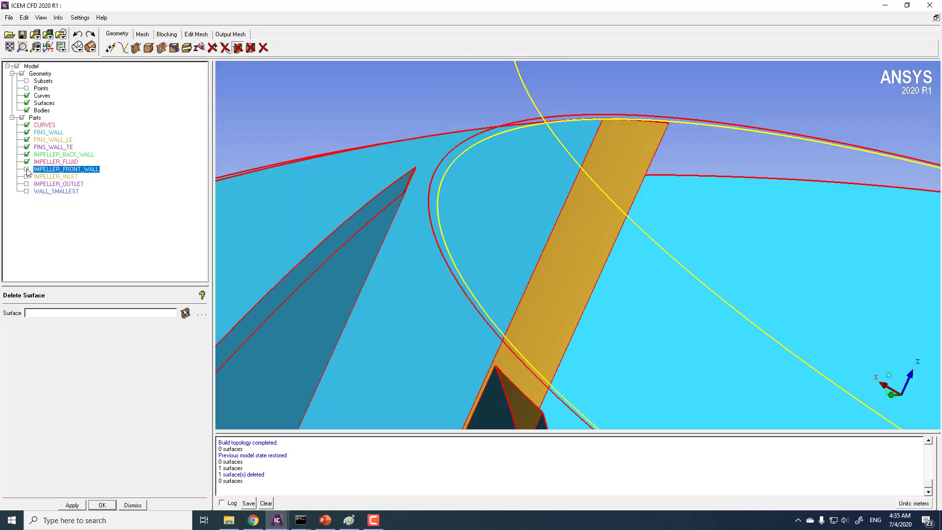
click(26, 103)
drag(402, 236, 59, 114)
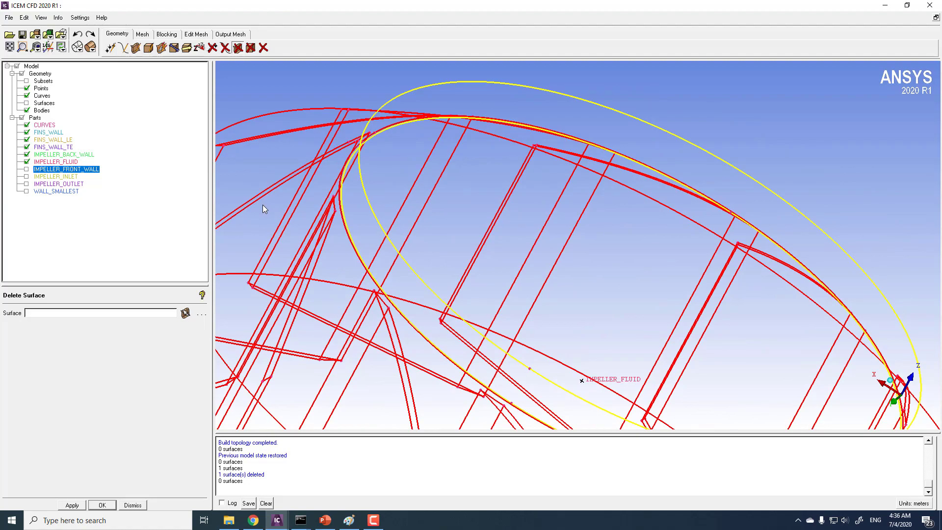
drag(263, 205, 151, 158)
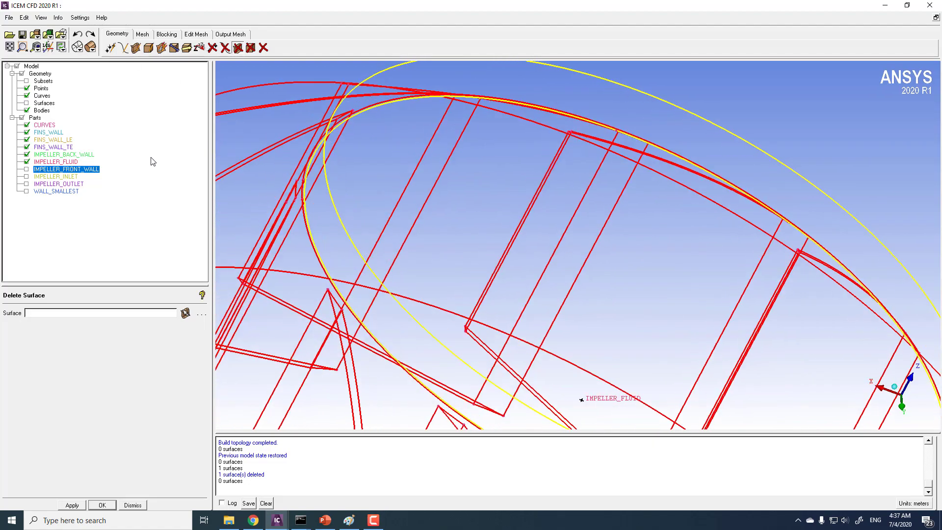
Step: Create a point at parameter 0.5 along the lower yellow ring curve at the top of the blades
drag(244, 156, 407, 228)
click(111, 49)
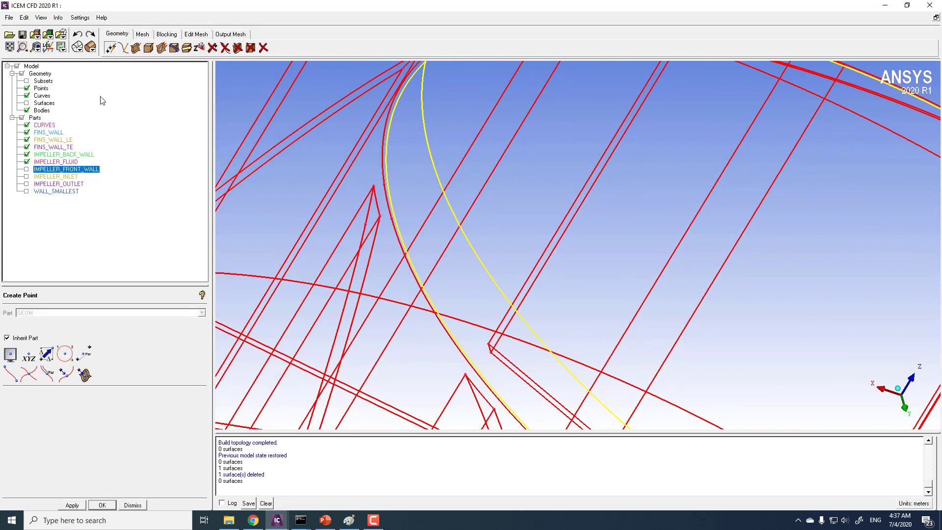
click(46, 376)
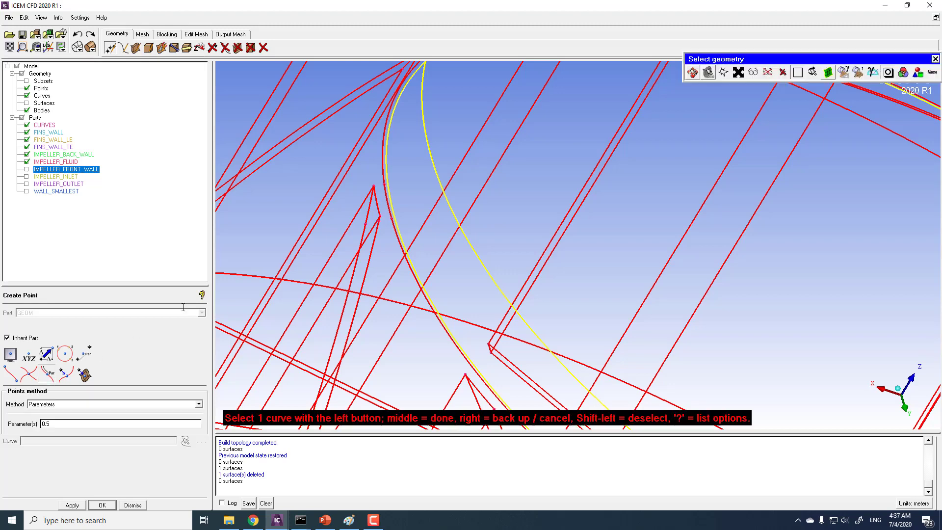
click(406, 237)
middle_click(416, 225)
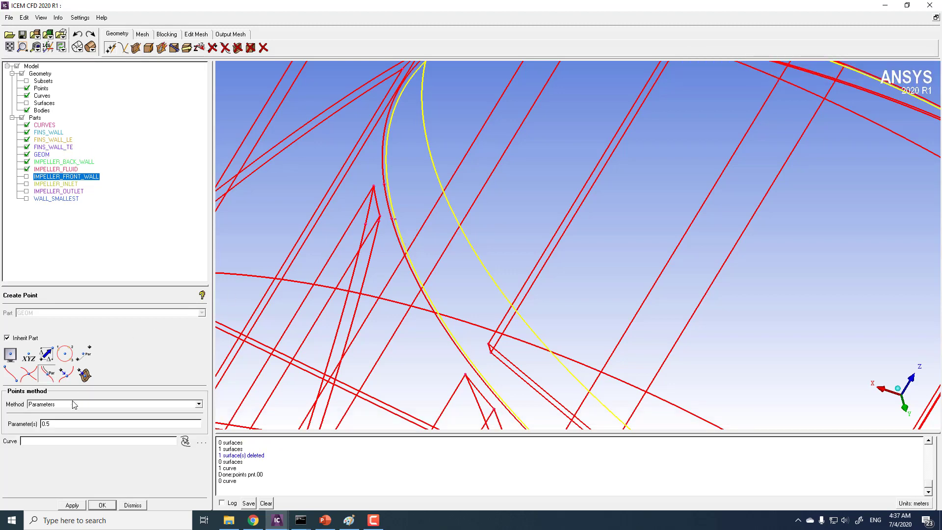
Step: Create another point on the lower yellow ring curve, at parameter 0
drag(49, 423, 18, 423)
text(0)
click(185, 441)
click(410, 248)
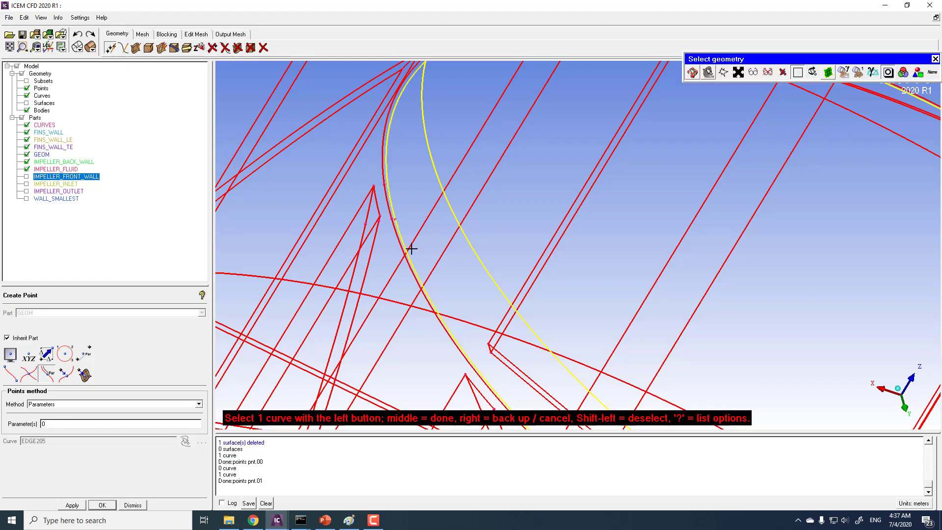
middle_click(411, 248)
Step: Create a part named curvesothers from the impeller blade and base geometry below the ring curves, using a box selection
scroll(411, 249, down, 5)
drag(411, 249, 527, 204)
drag(460, 282, 510, 218)
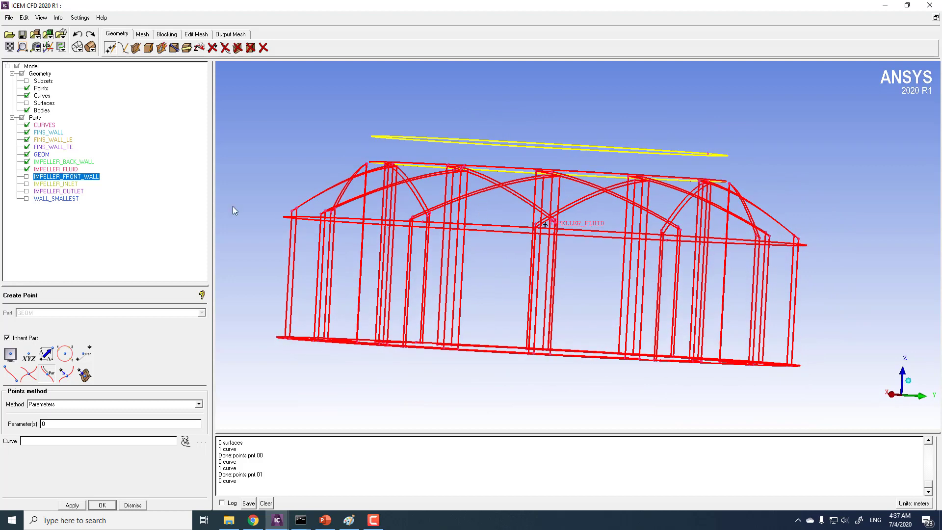
right_click(35, 118)
click(57, 126)
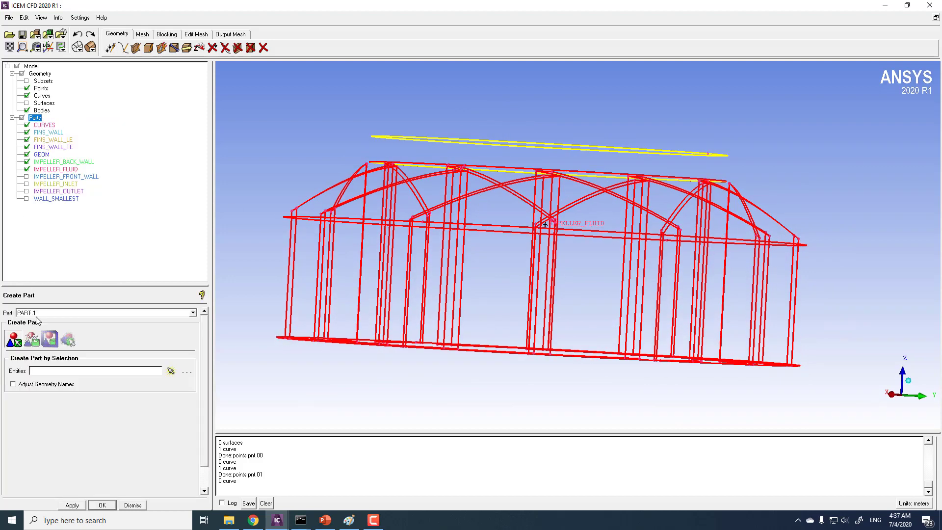
text(curvesothers)
click(13, 339)
scroll(326, 199, down, 2)
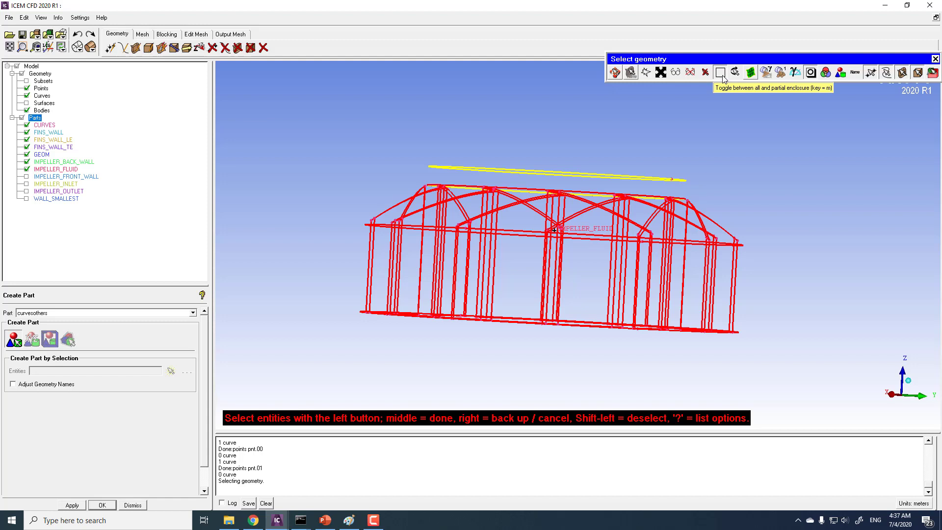
click(721, 75)
drag(320, 209, 764, 346)
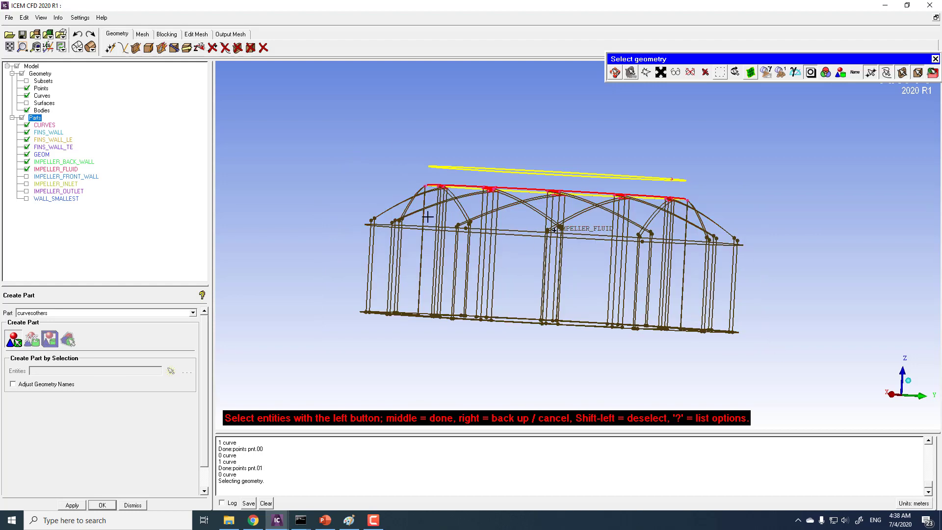
middle_click(328, 203)
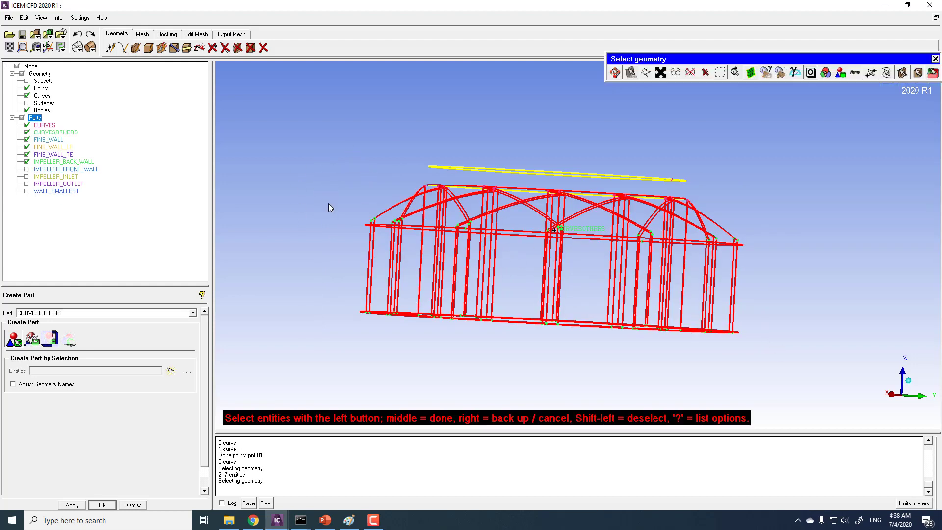
Step: Hide the CURVESOTHERS part and end the entity selection
click(27, 133)
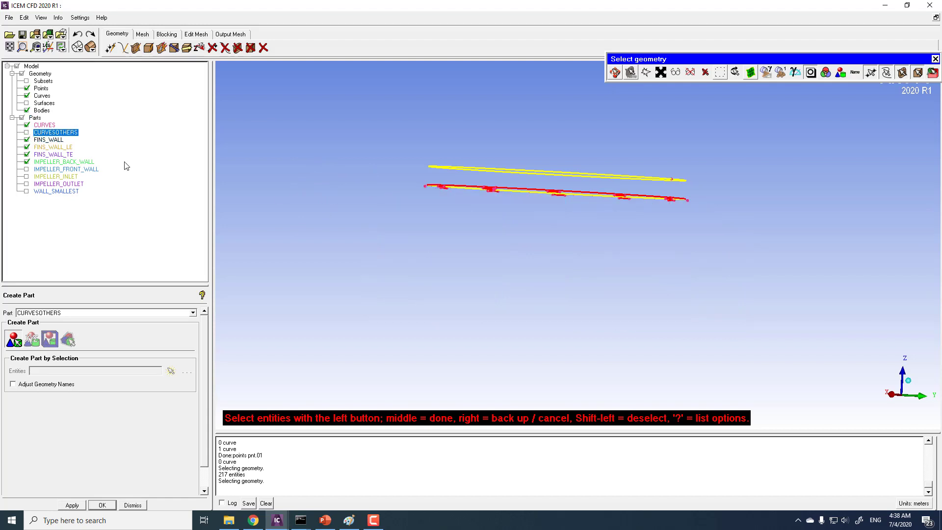
middle_click(373, 279)
drag(373, 279, 394, 154)
scroll(444, 204, up, 5)
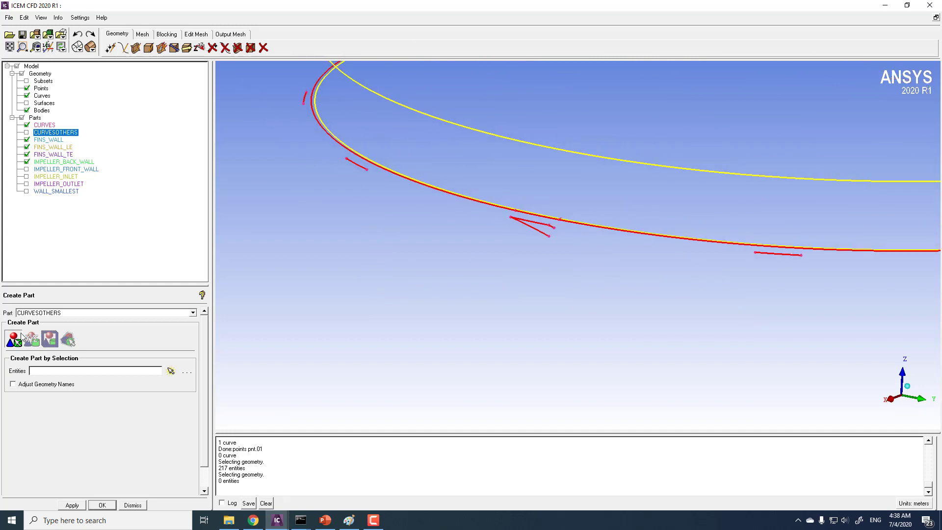
Step: Limit the entity selection to curves, change the enclosure mode, and add the short blade-tip curves below the front of the ring to CURVESOTHERS
click(50, 339)
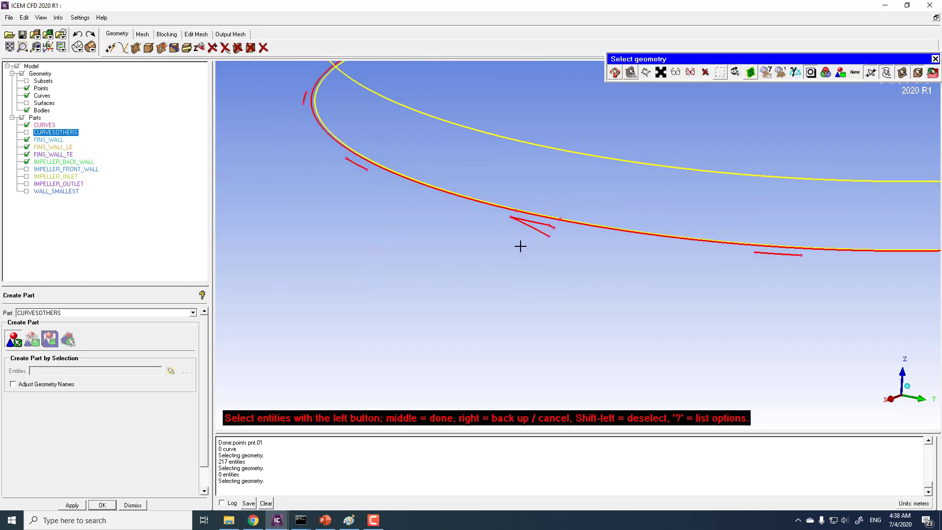
click(542, 222)
click(872, 74)
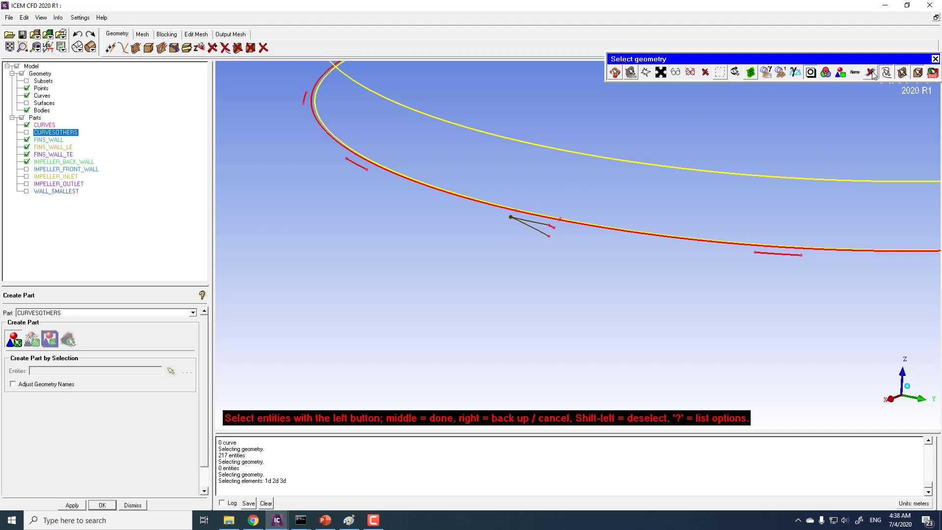
click(902, 74)
click(918, 74)
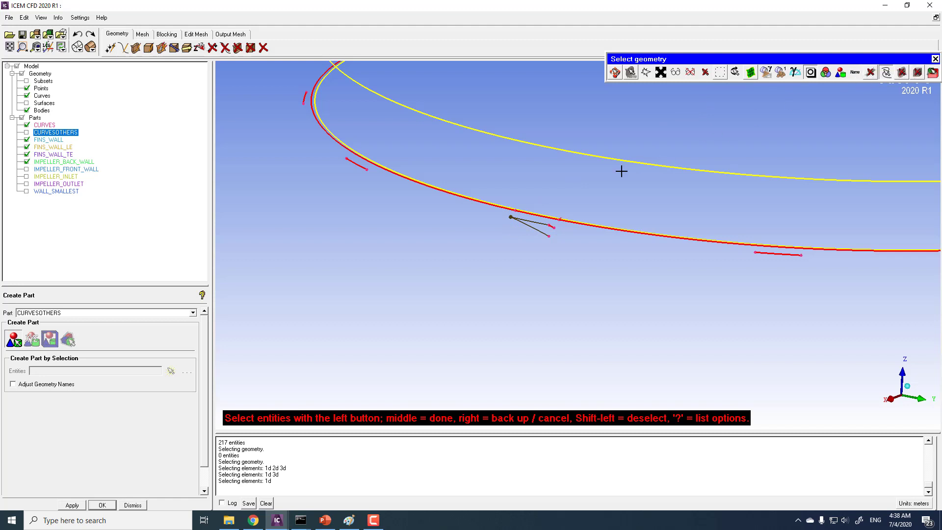
click(722, 72)
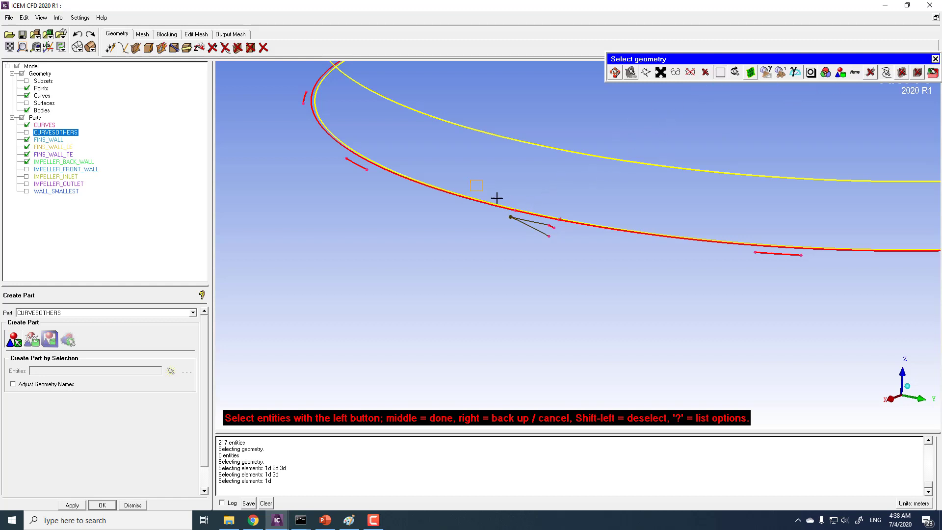
drag(496, 198, 613, 267)
scroll(488, 231, up, 3)
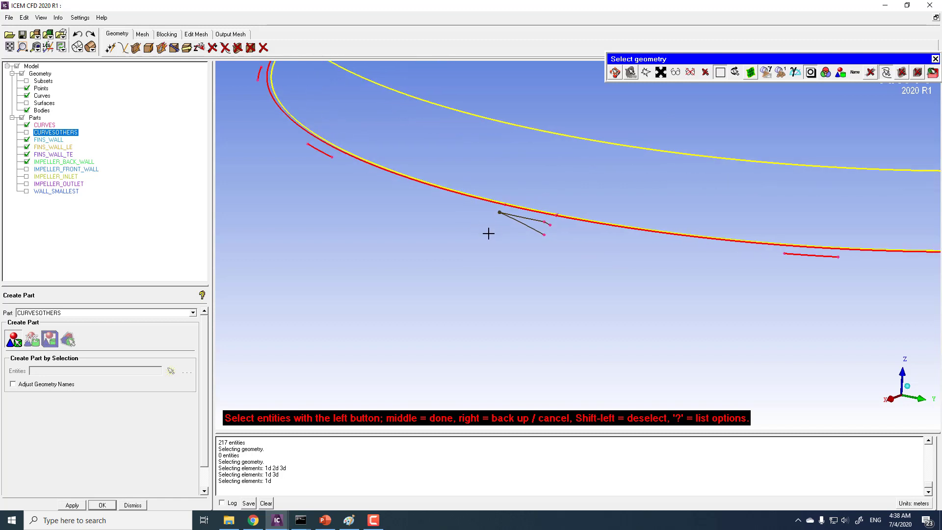
middle_click(481, 233)
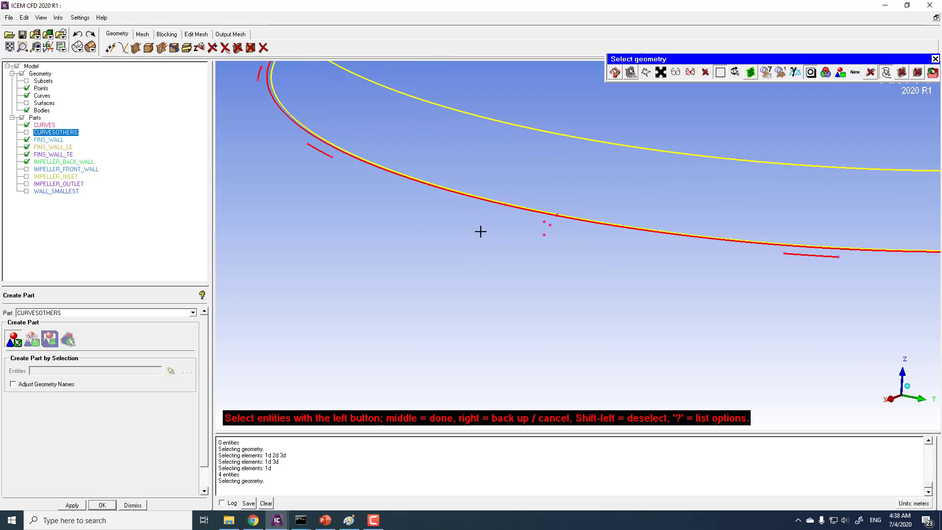
Step: Add the short red curves of the next two blades along the ring to CURVESOTHERS
drag(300, 137, 367, 192)
scroll(362, 191, down, 1)
middle_click(368, 209)
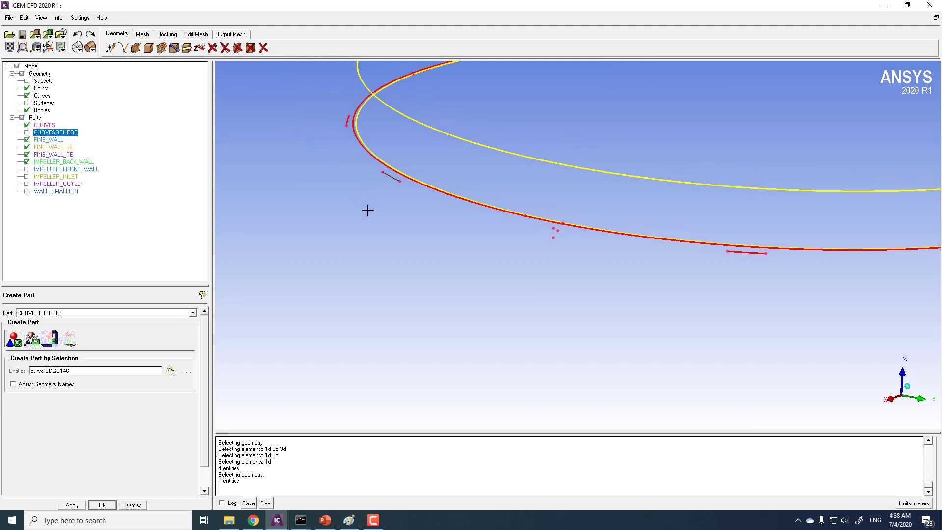
middle_click(365, 133)
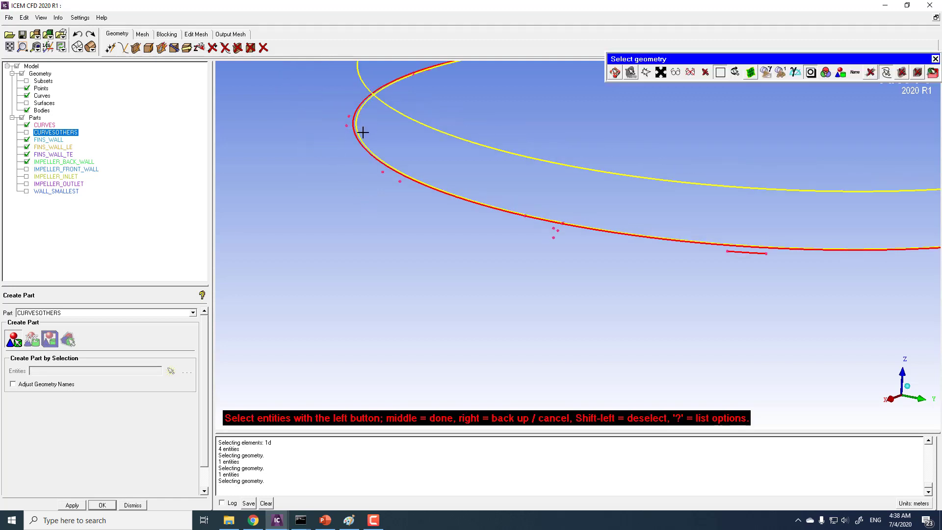
Step: Check the ring curves against the blade surfaces, hide the surfaces again, and add the red ring curve to CURVESOTHERS
click(360, 133)
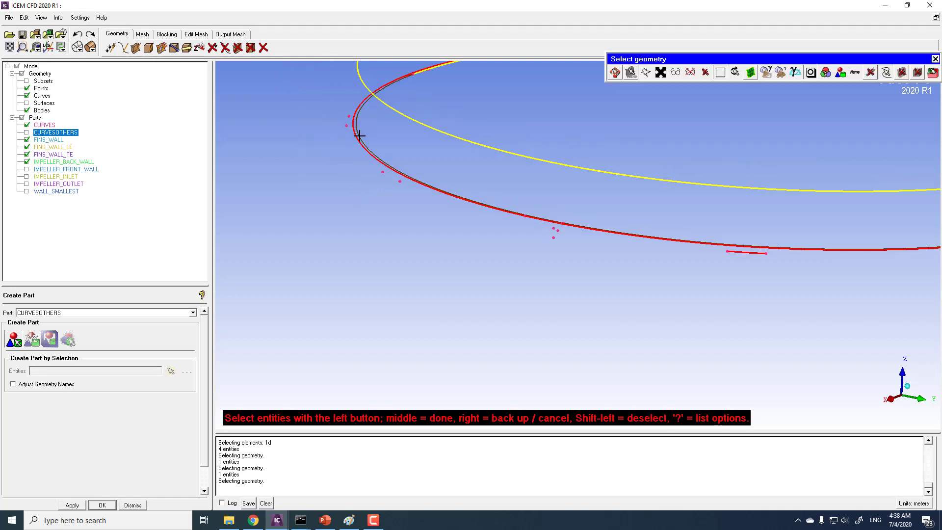
right_click(413, 92)
click(27, 103)
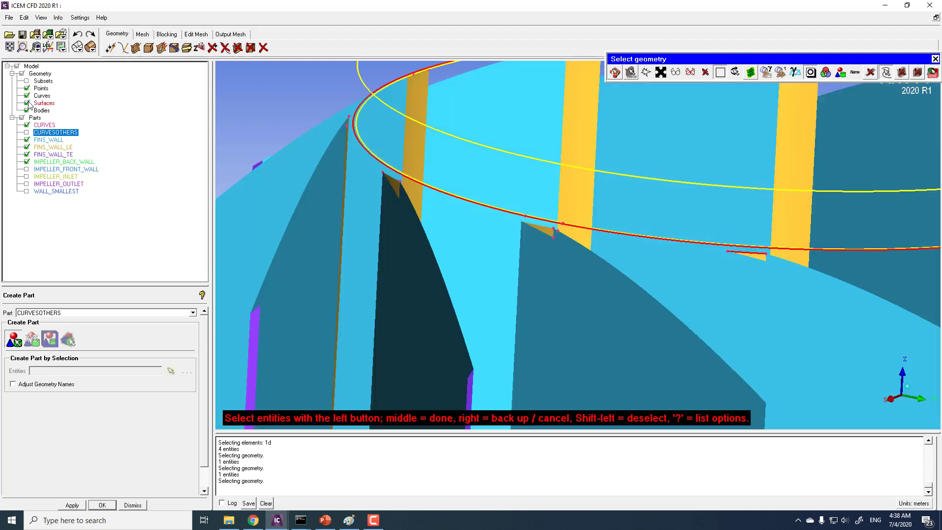
click(28, 184)
click(27, 194)
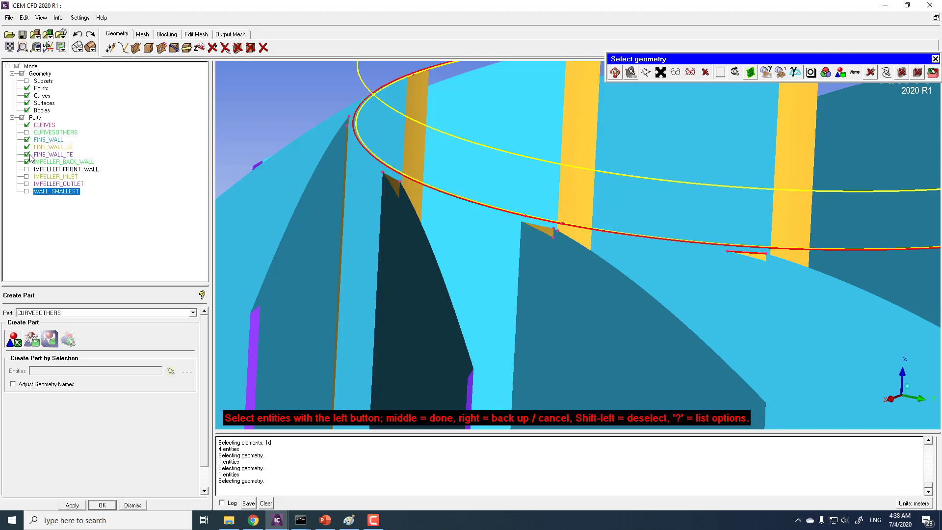
click(27, 103)
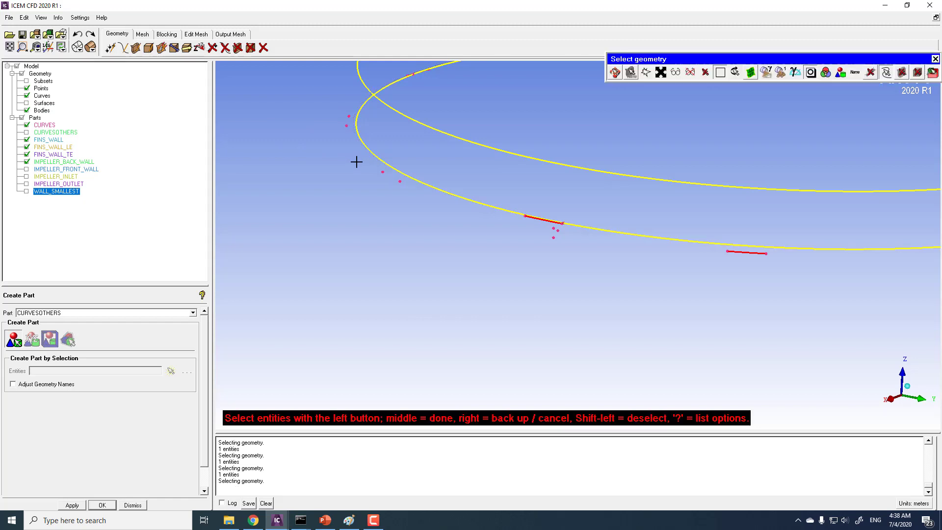
middle_click(356, 161)
scroll(323, 216, down, 3)
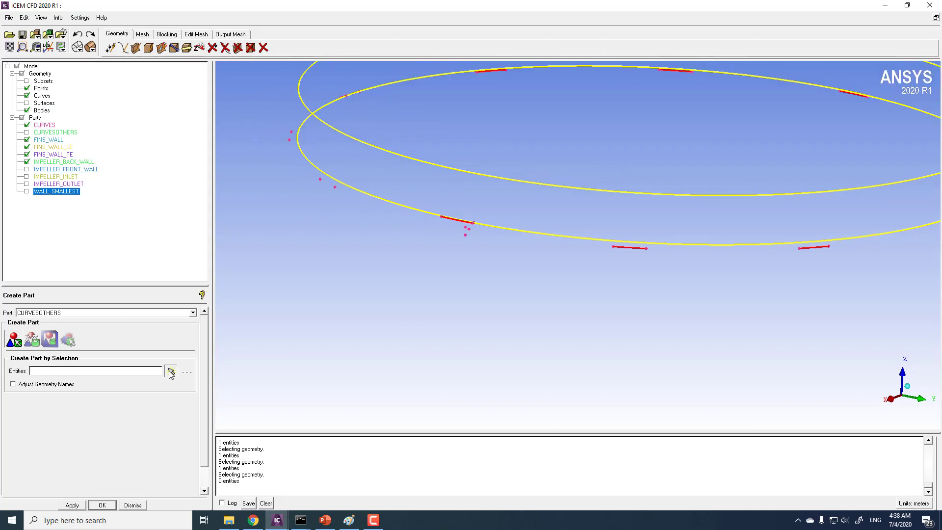
Step: Add the remaining short red blade curves around the lower yellow ring to CURVESOTHERS
click(170, 373)
drag(423, 212, 498, 252)
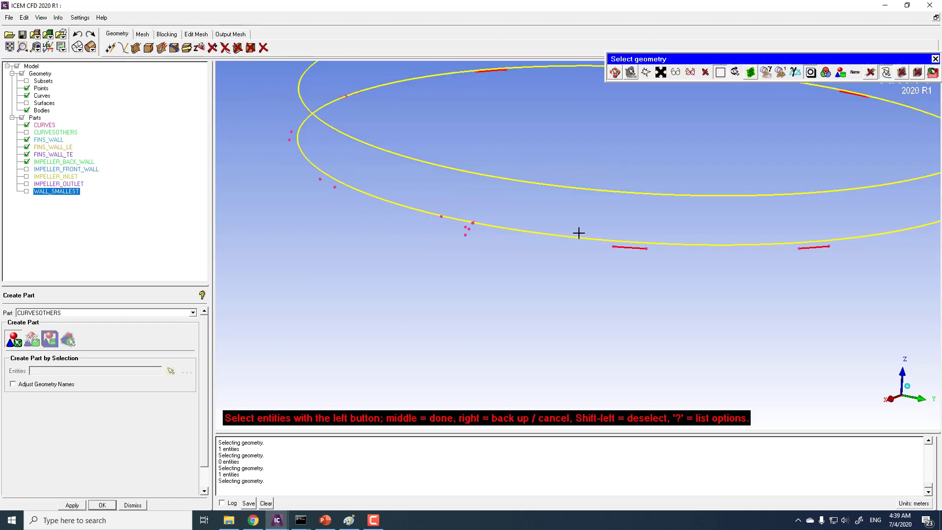
drag(579, 233, 669, 280)
scroll(864, 299, down, 3)
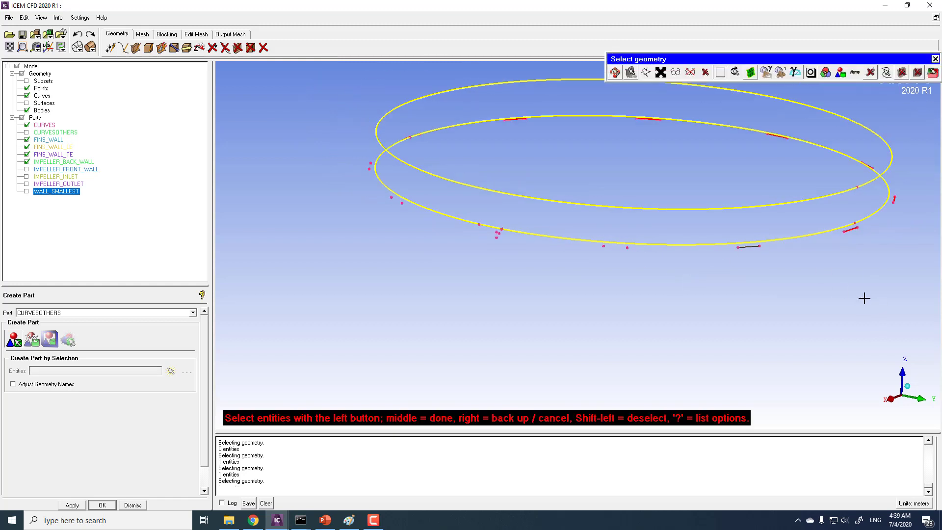
middle_click(849, 294)
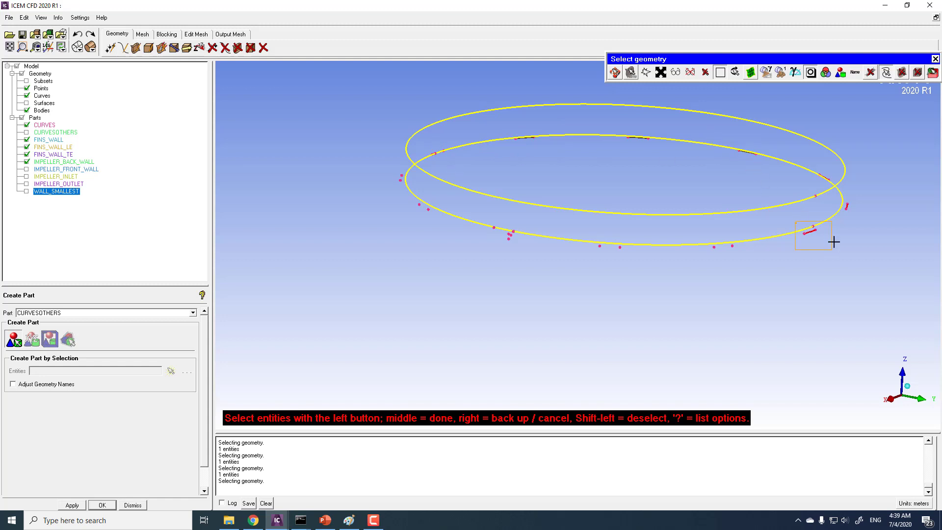
middle_click(864, 232)
drag(863, 231, 532, 267)
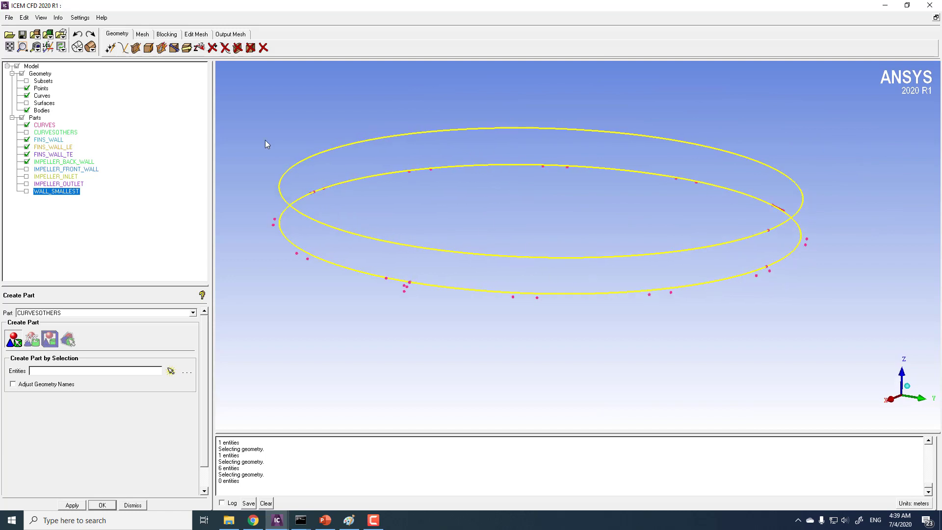
Step: Create a new part named pts from all selectable entities
right_click(41, 121)
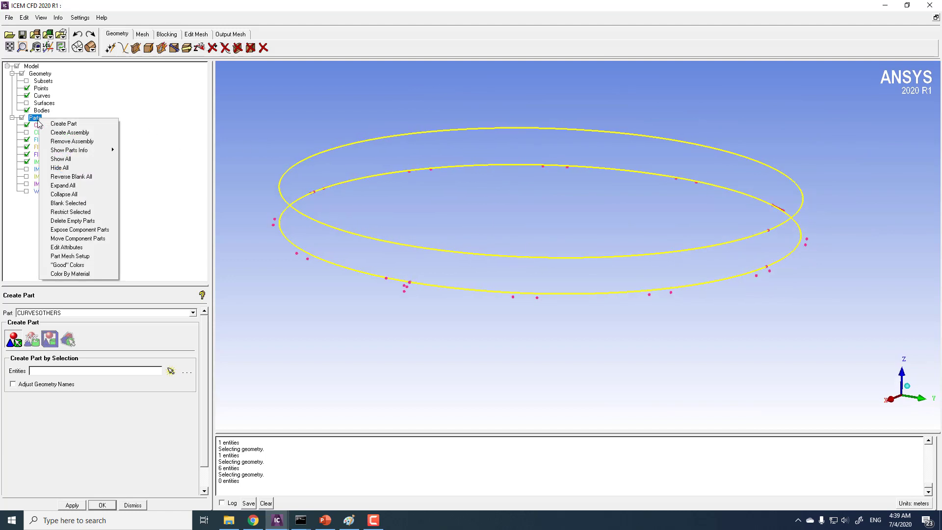
click(56, 125)
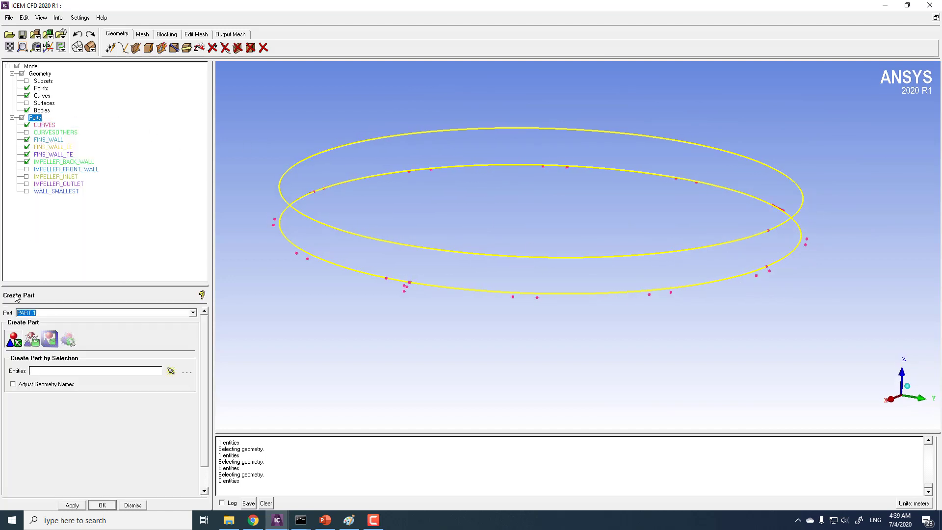
text(pts)
click(14, 341)
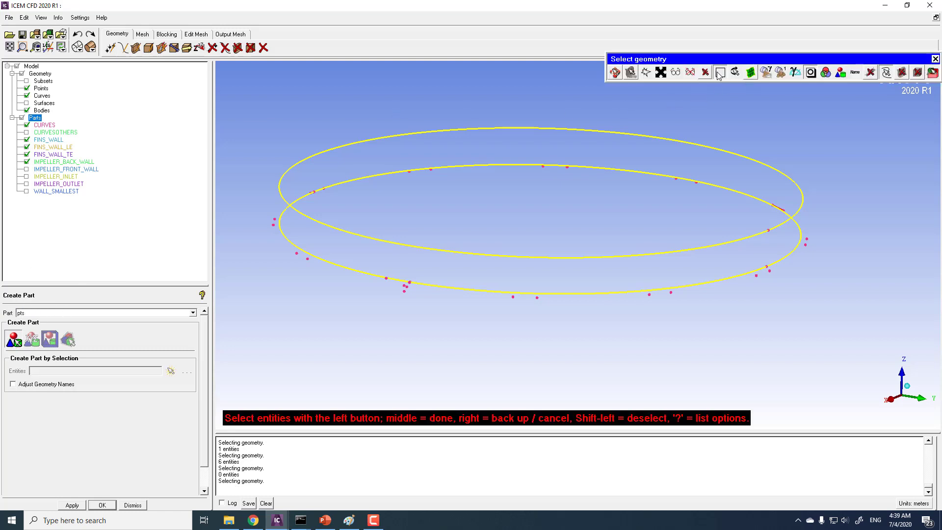
click(660, 73)
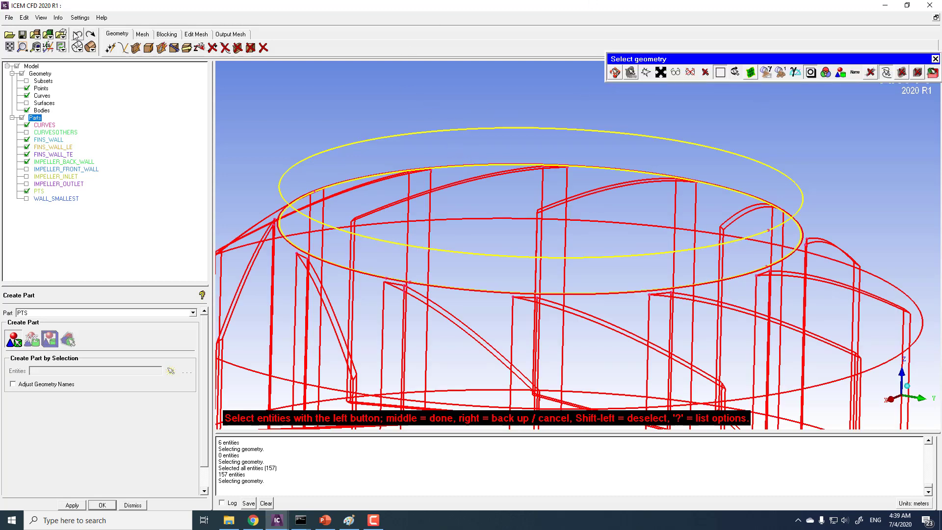
Step: Create the part PTS from all points only, with curves, surfaces and bodies excluded from the selection
middle_click(819, 96)
click(886, 73)
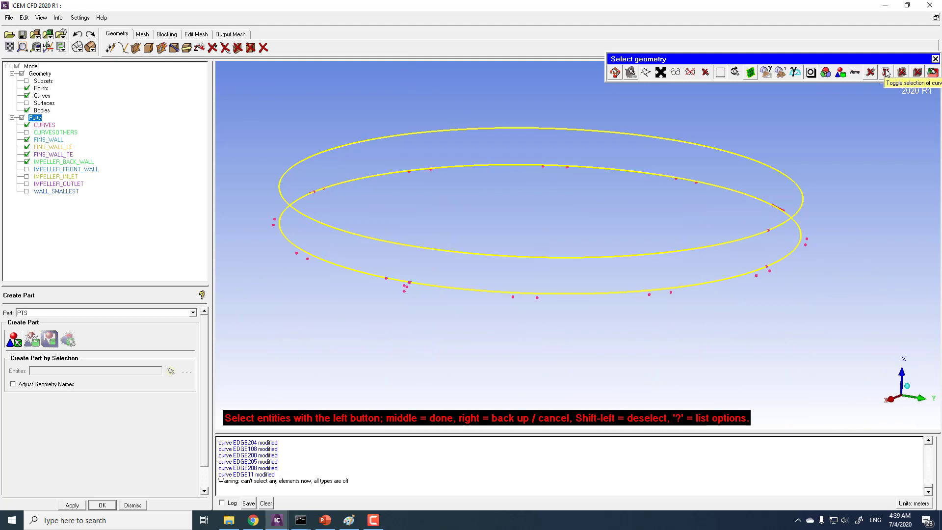
click(886, 72)
click(871, 73)
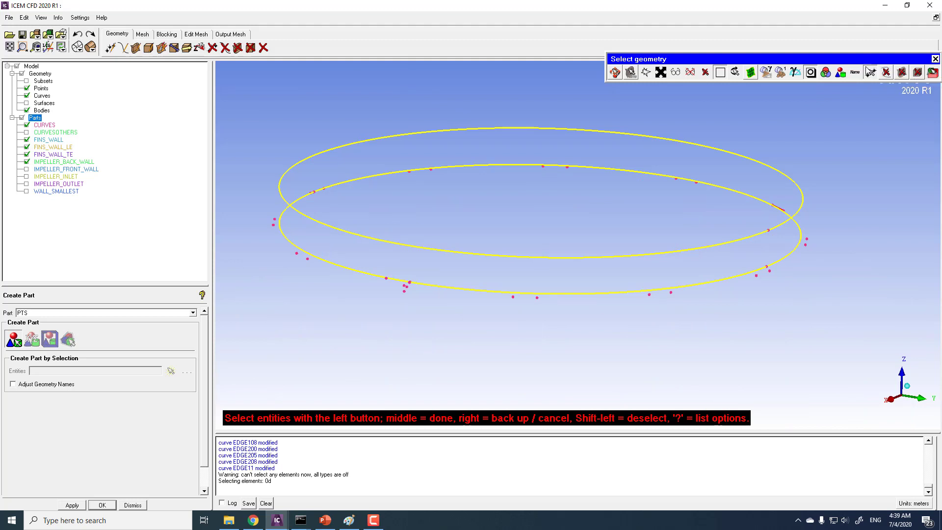
click(660, 72)
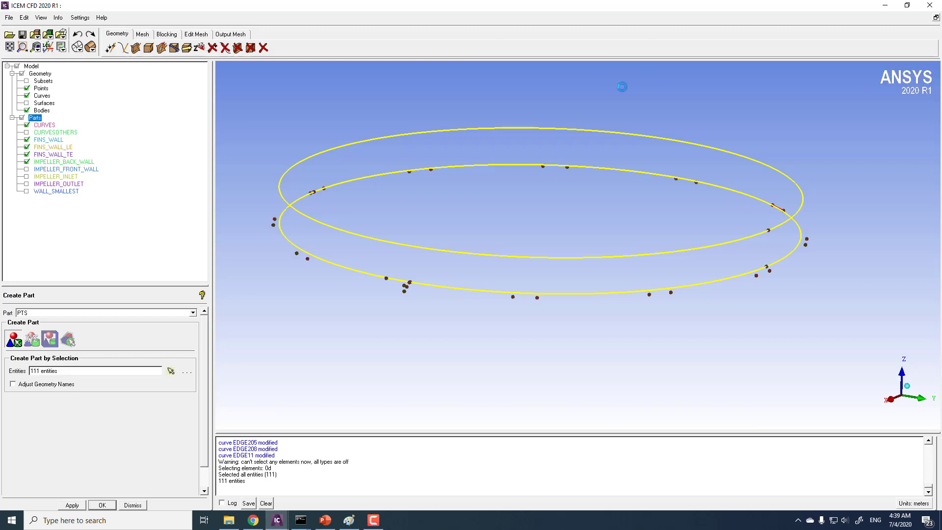
middle_click(314, 206)
Step: Save the project as project2 on the G: drive
scroll(331, 220, down, 1)
drag(331, 221, 345, 196)
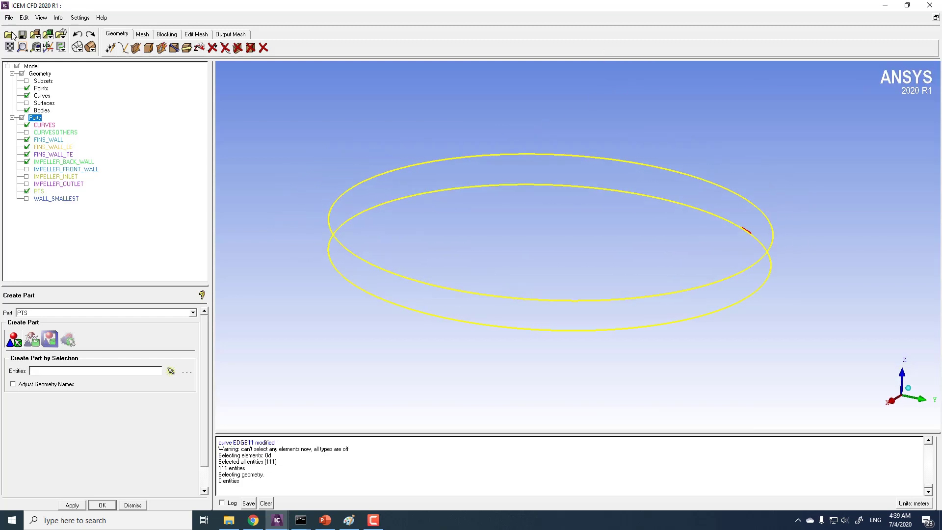
click(23, 36)
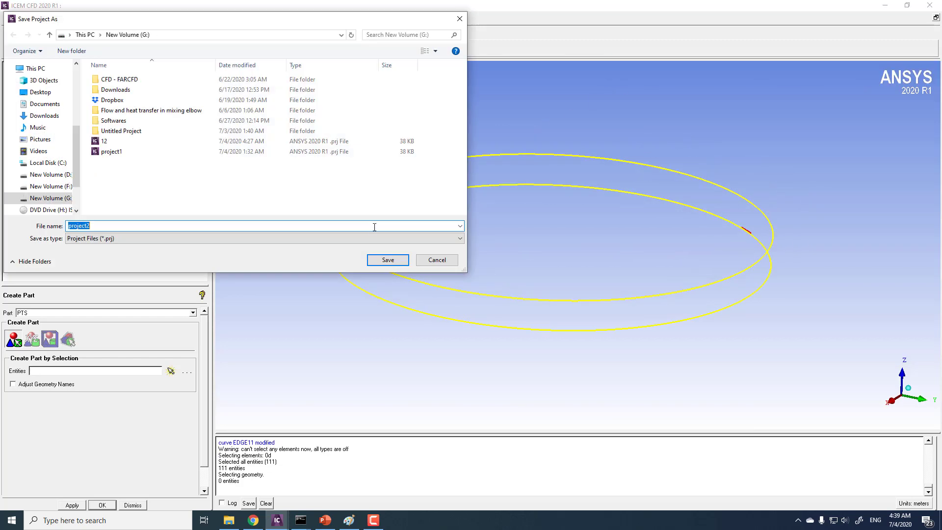
click(388, 260)
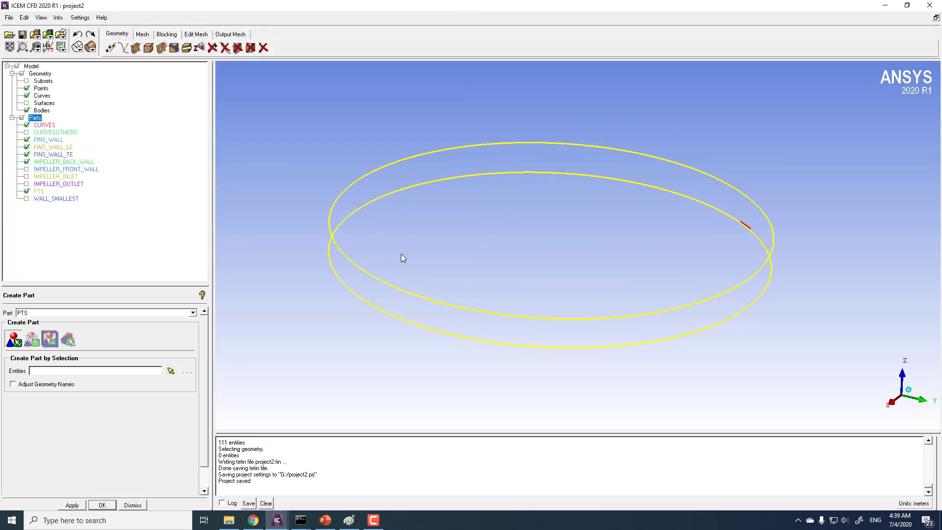
Step: Add the last short red curve beside the lower yellow ring to CURVESOTHERS, accepting its mix with a body
scroll(392, 230, up, 2)
drag(384, 207, 480, 265)
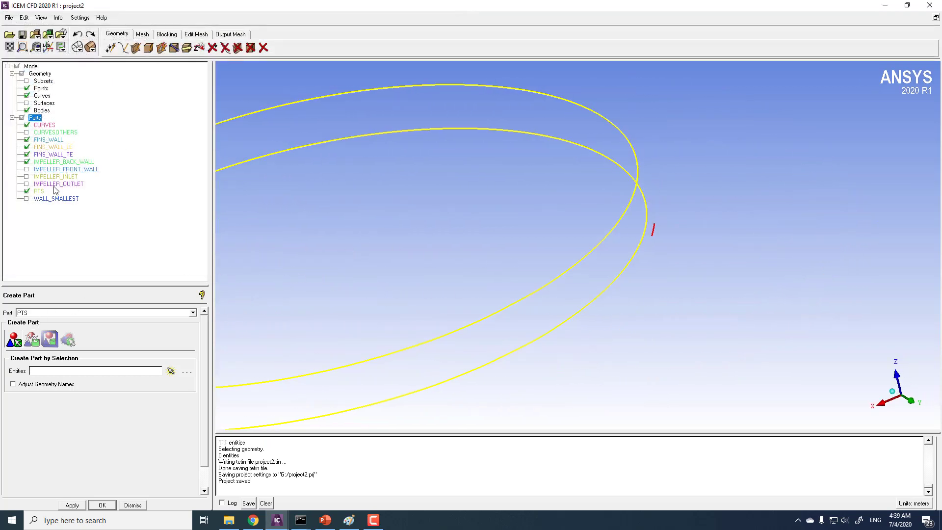
right_click(51, 133)
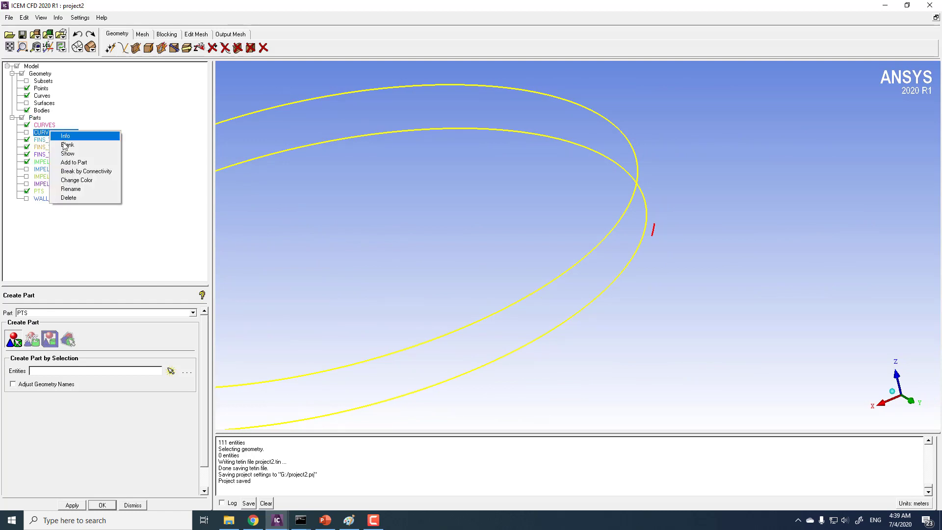
click(71, 162)
click(14, 340)
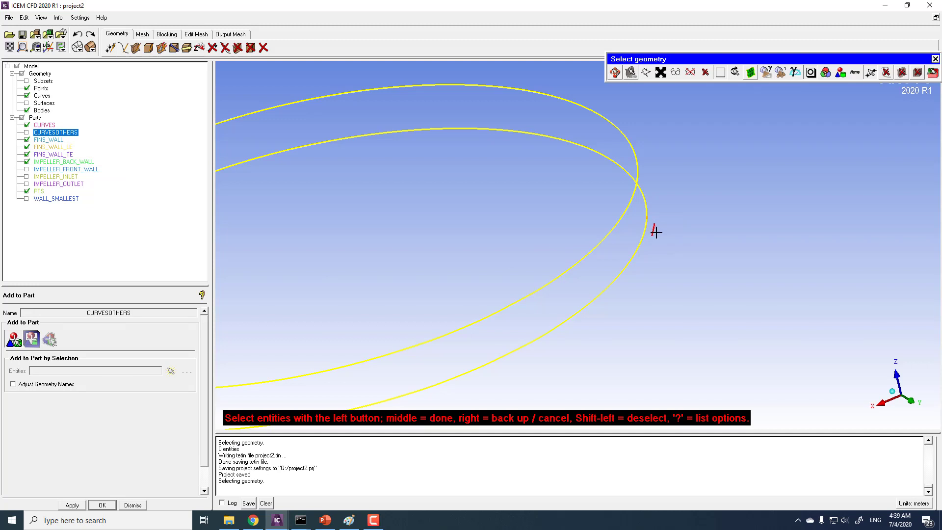
click(886, 72)
click(871, 72)
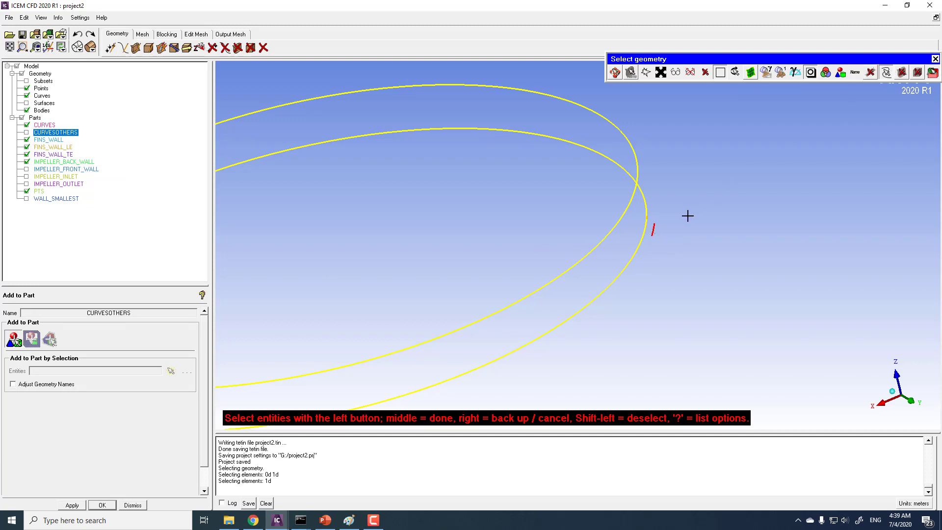
click(652, 230)
middle_click(679, 233)
click(440, 327)
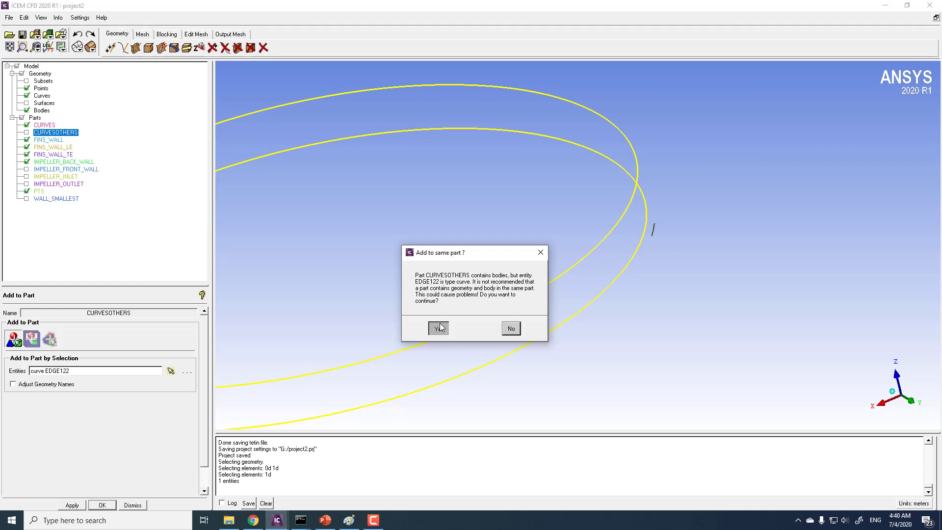
Step: Display the CURVESOTHERS part and toggle its visibility to check which curves and body it contains
right_drag(399, 252, 493, 231)
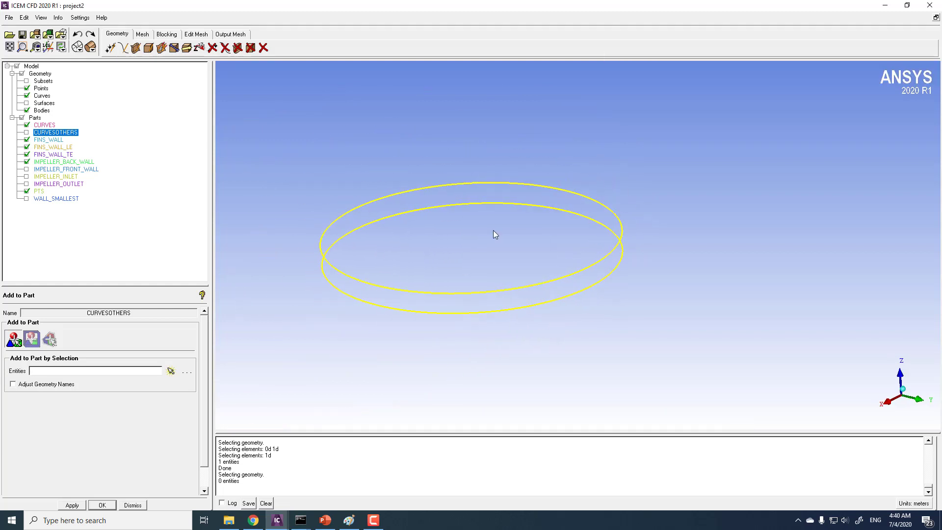
click(26, 132)
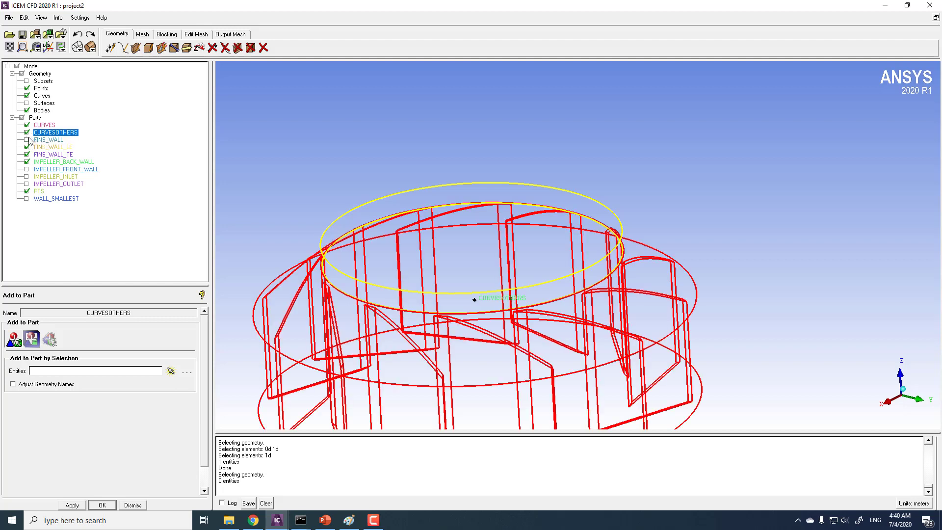
click(27, 140)
click(27, 132)
click(27, 133)
click(28, 133)
click(28, 133)
click(27, 132)
click(27, 132)
Step: Create a new part named Fluid from the material body, restricting the selection to bodies
right_click(36, 119)
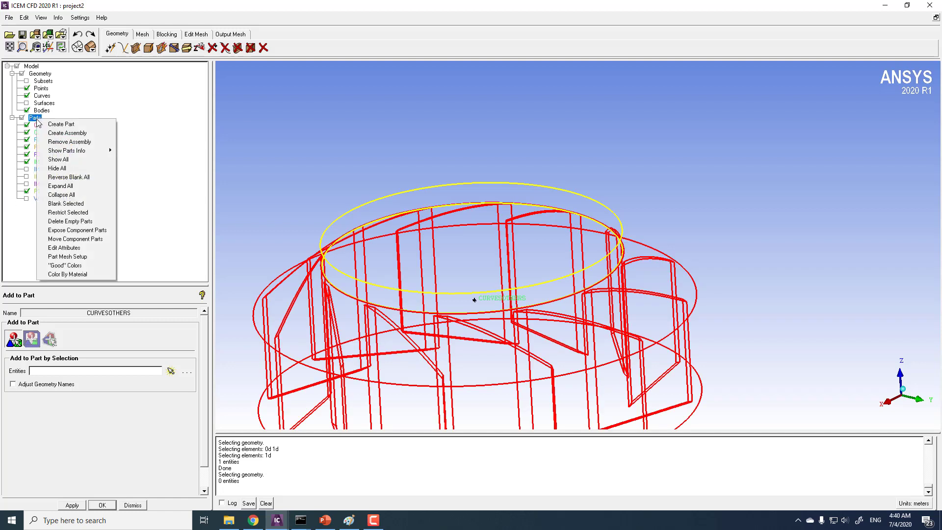
click(54, 124)
drag(62, 311, 1, 310)
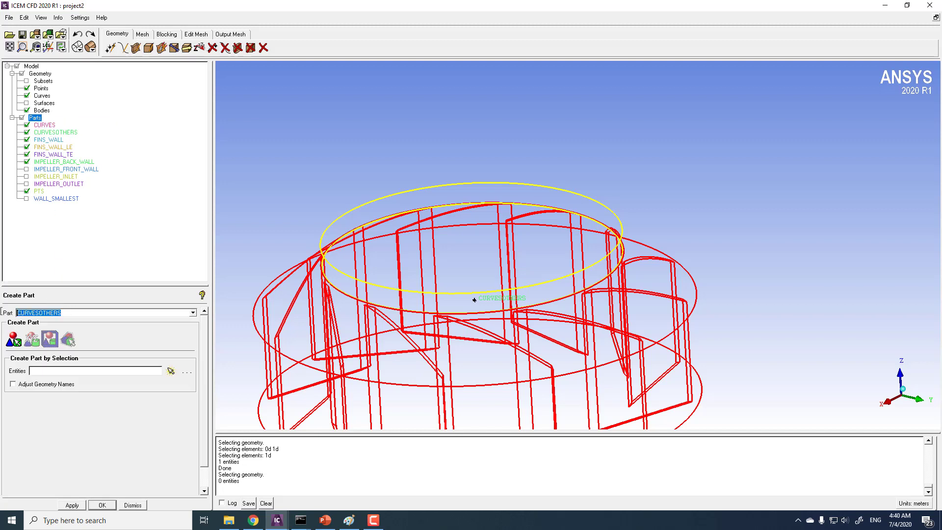
text(Fluid)
click(14, 338)
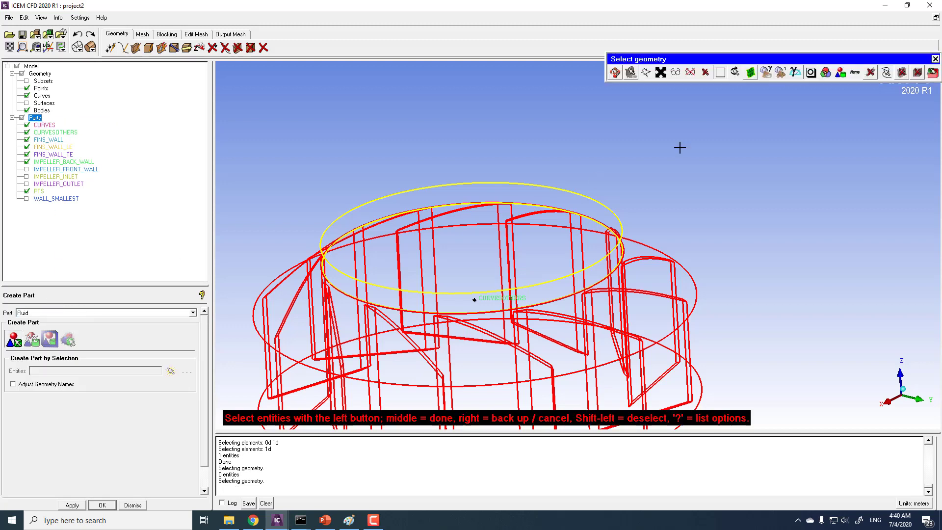
click(893, 72)
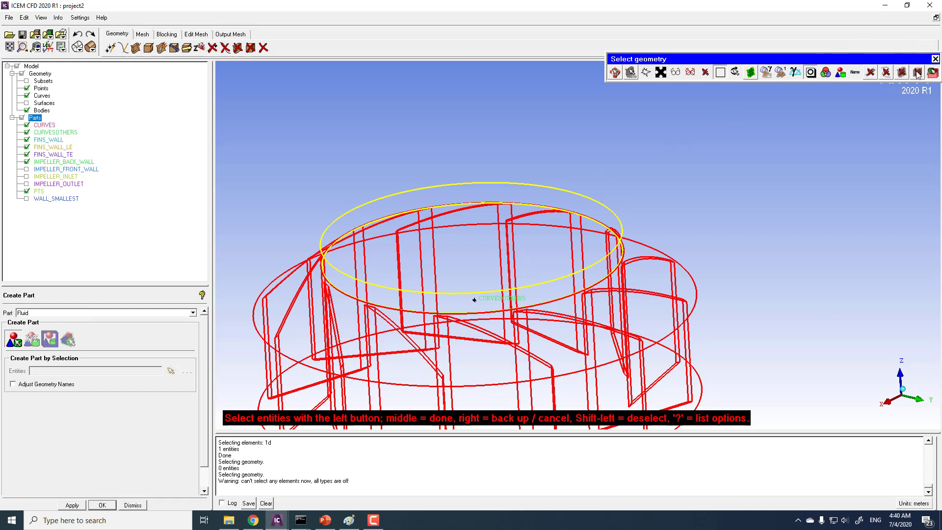
click(917, 72)
click(486, 297)
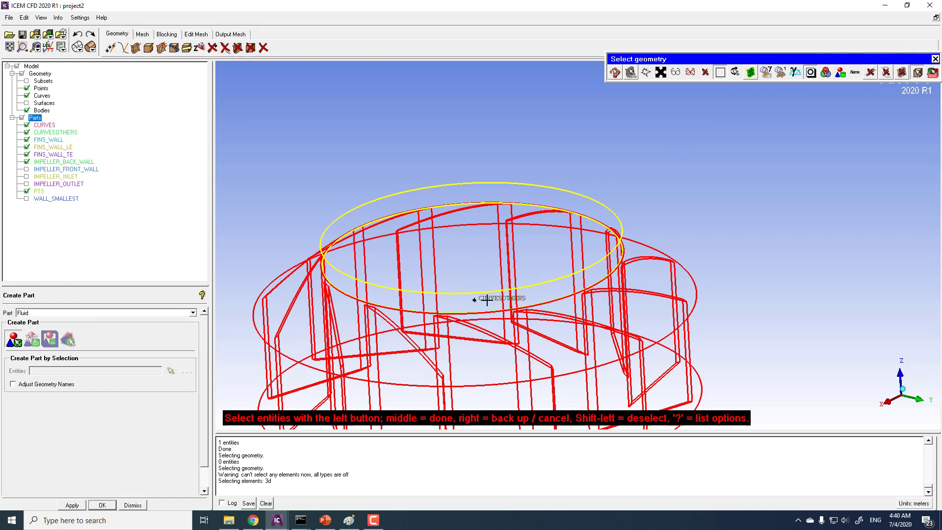
middle_click(488, 261)
middle_click(483, 260)
Step: Hide the CURVESOTHERS and PTS parts so the two yellow rings stand alone, and save the project
scroll(495, 229, up, 5)
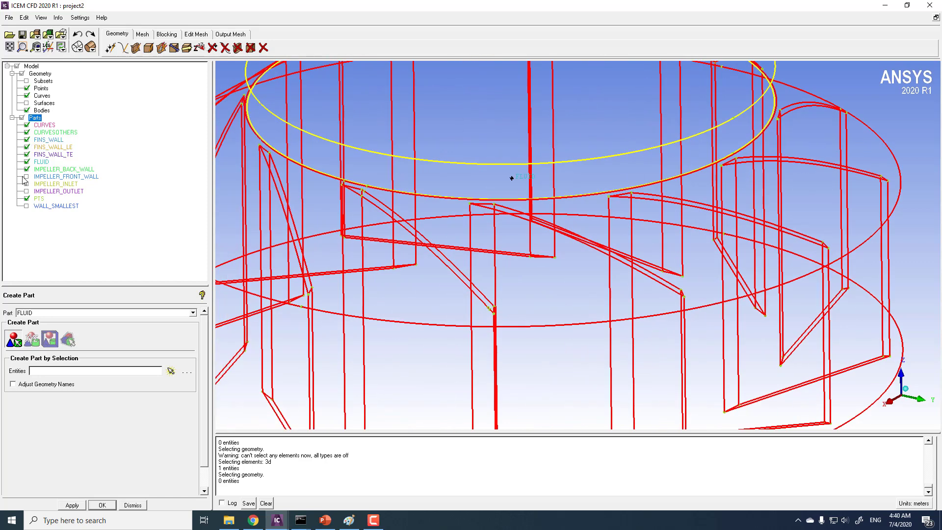
click(26, 132)
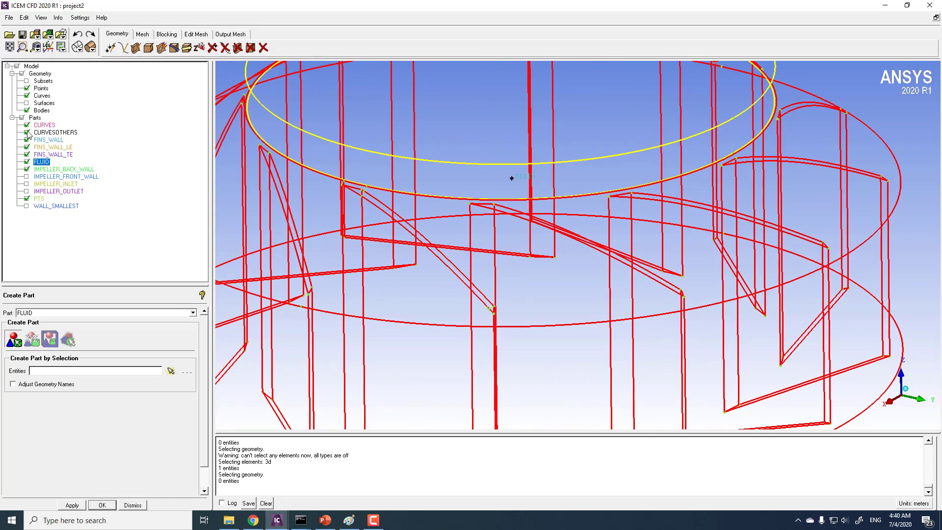
click(26, 125)
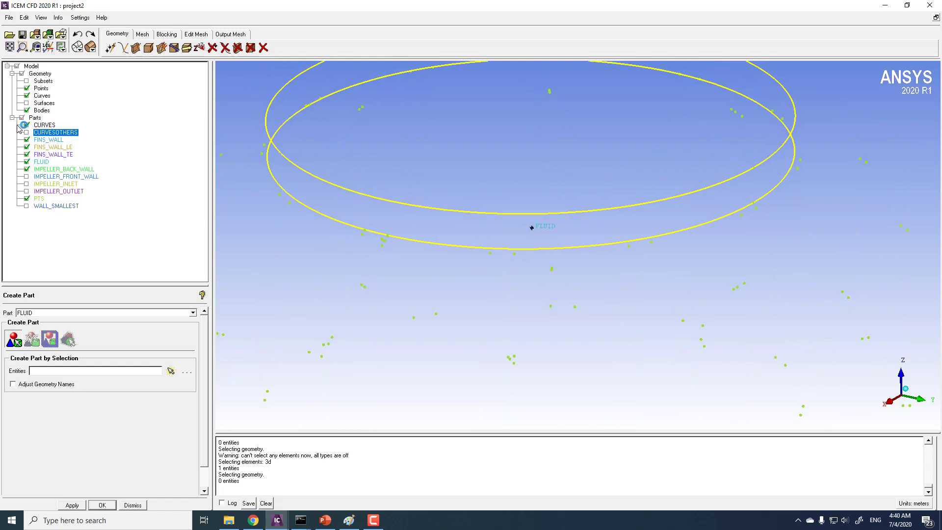
click(27, 199)
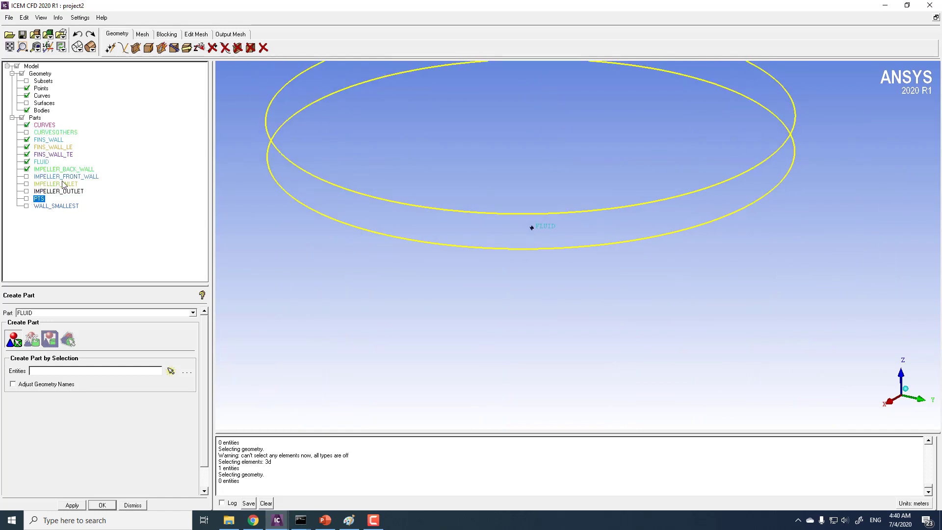
click(22, 34)
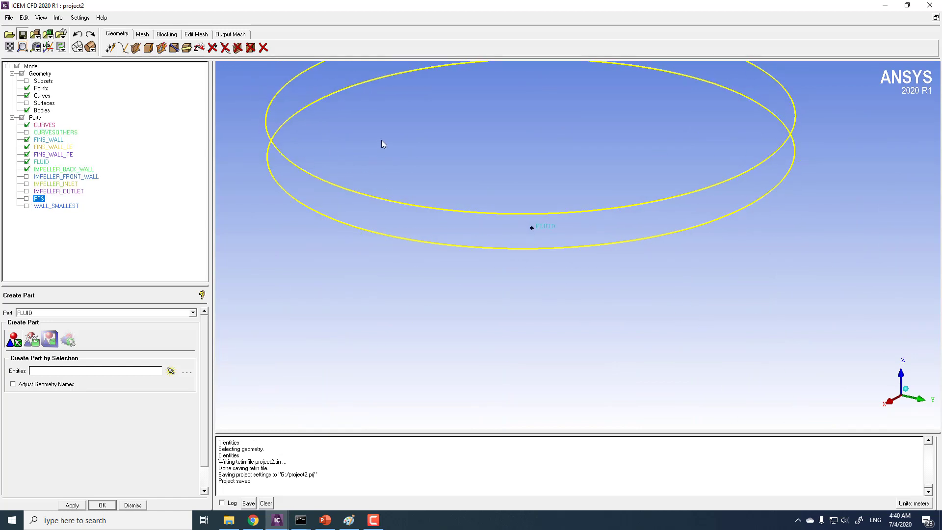
Step: Create points at curve parameter 0 on the lower ring's front arc and on the upper ring
middle_drag(381, 143, 390, 221)
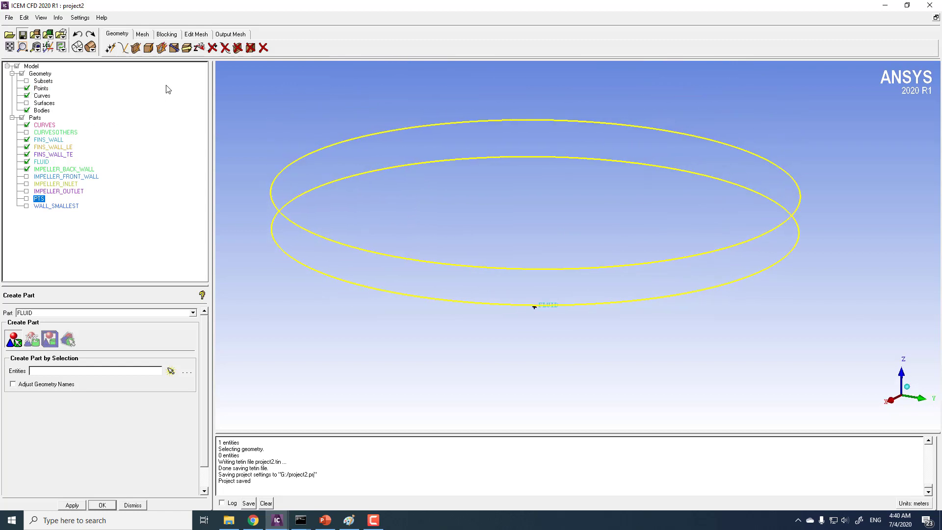
click(110, 47)
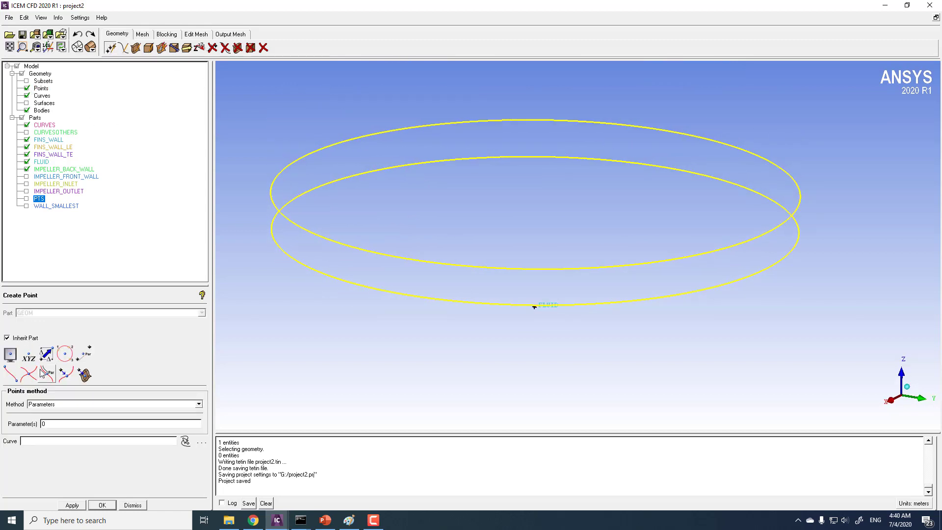
click(49, 375)
click(323, 275)
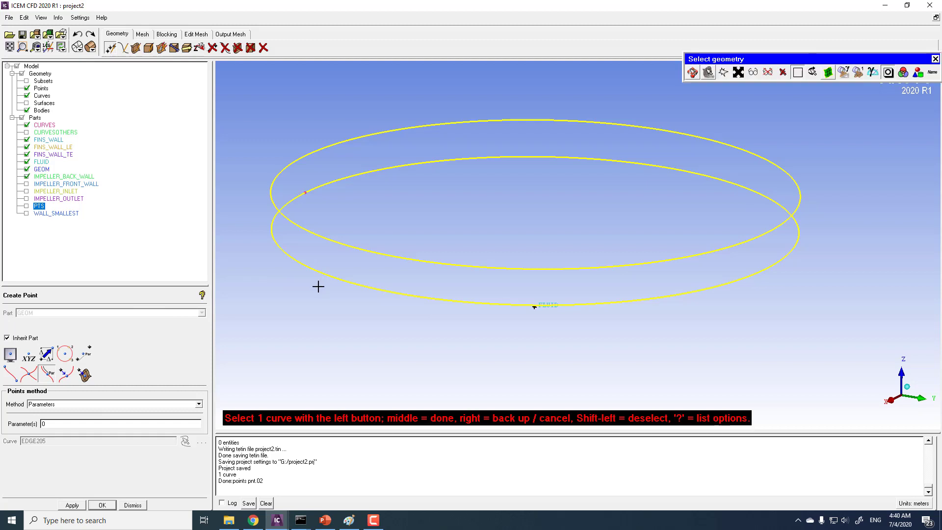
click(462, 305)
click(465, 307)
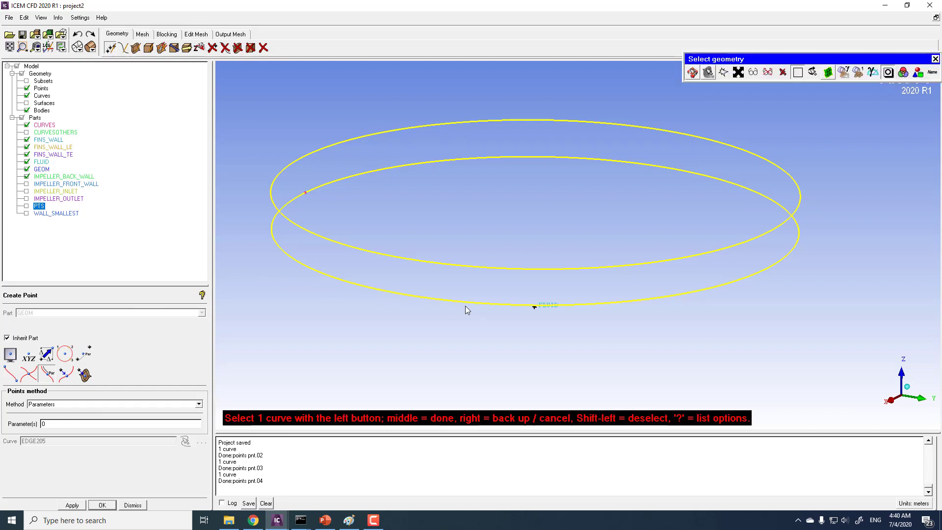
click(347, 138)
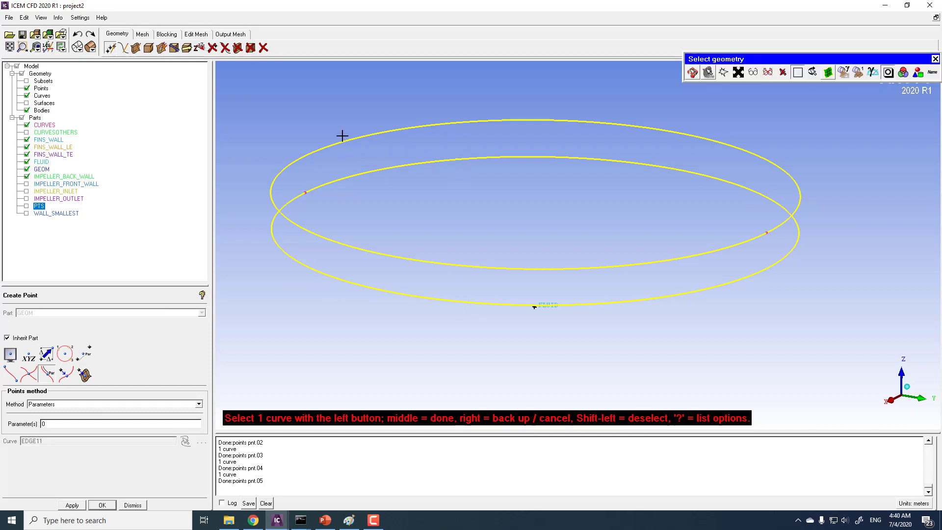
middle_click(343, 140)
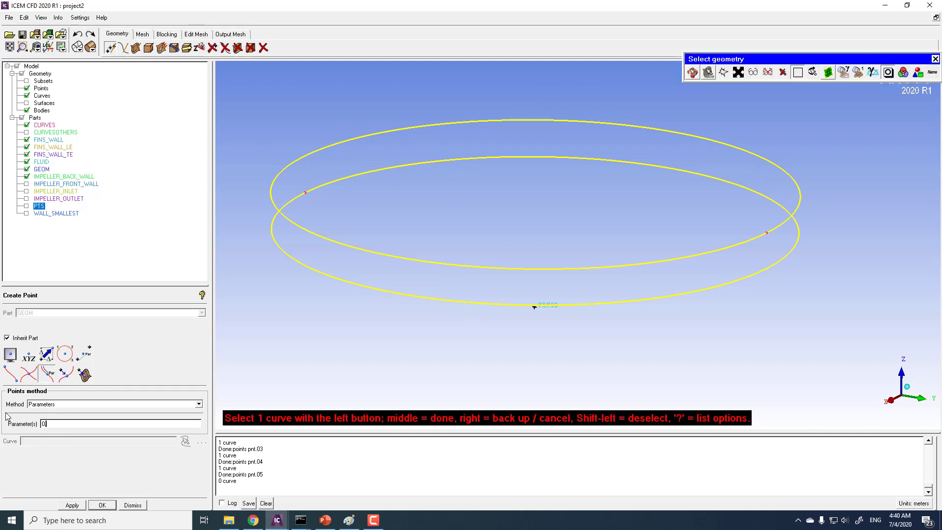
Step: Create a point at curve parameter 0.5 on the upper yellow ring
text(.5)
click(329, 146)
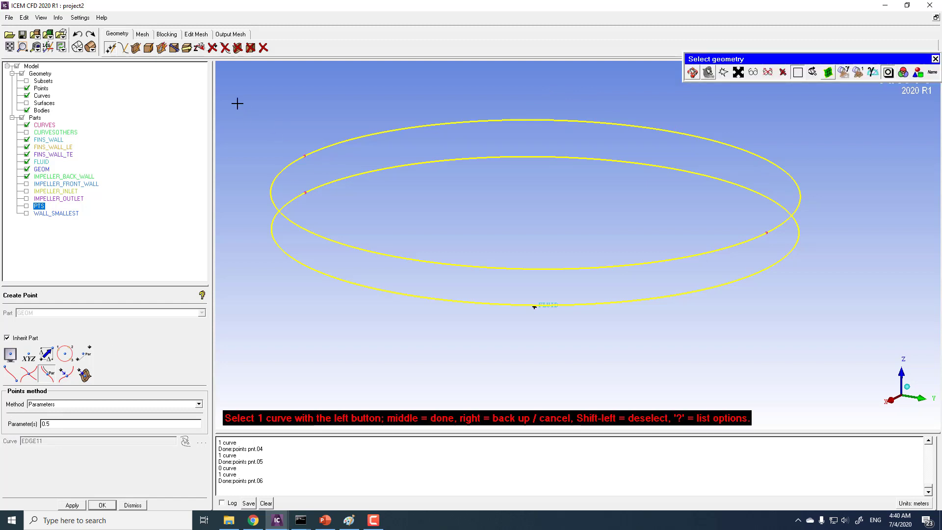
middle_click(300, 127)
Step: Create points at both ends of the lower ring's front arc using the BSpline curve type
click(10, 373)
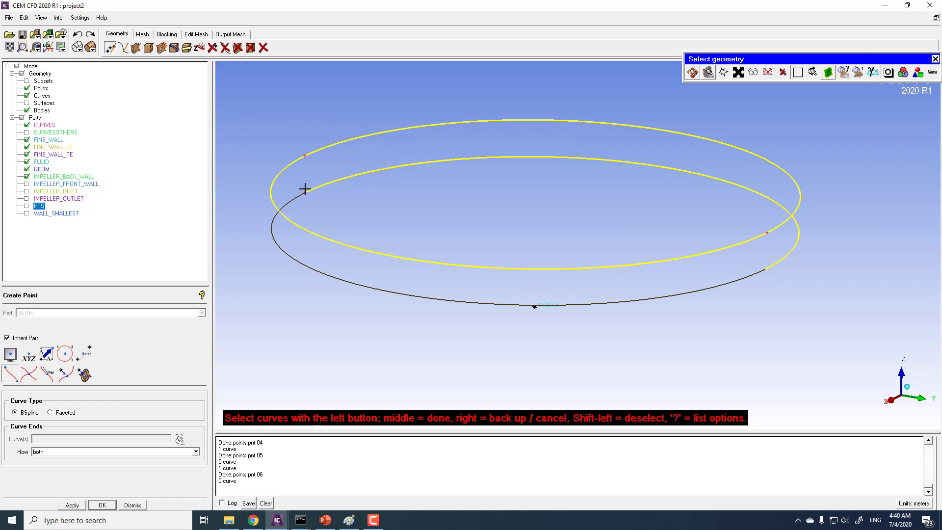
click(671, 330)
middle_click(354, 226)
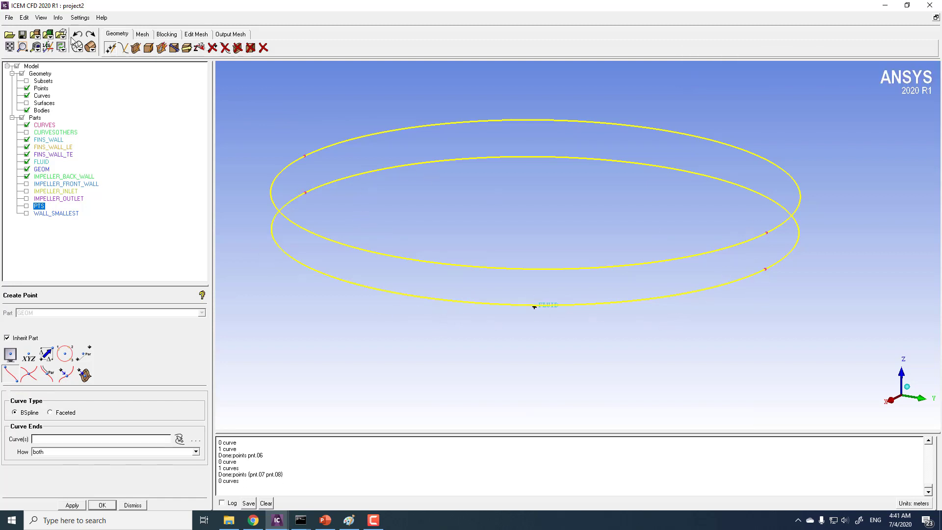
Step: Create midpoints at curve parameter 0.5 on the lower ring's front and back arcs
click(56, 376)
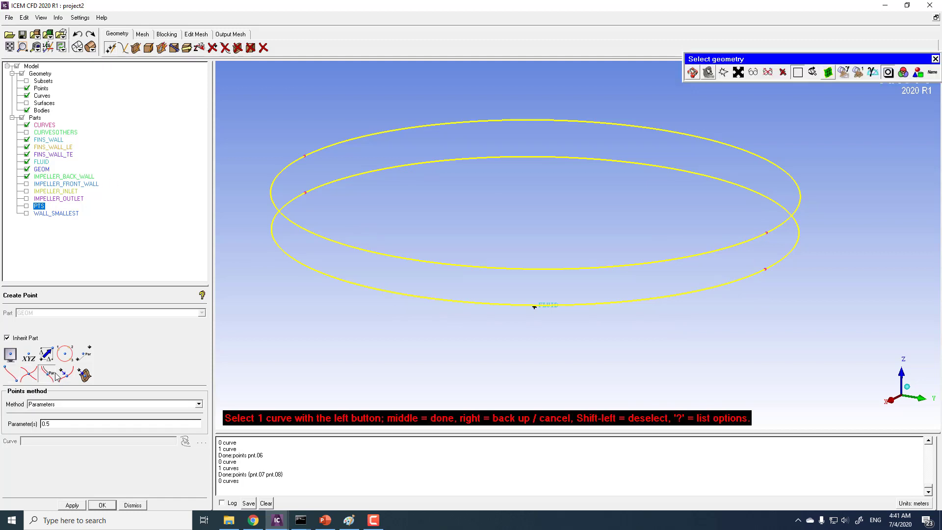
click(338, 317)
drag(334, 314, 354, 323)
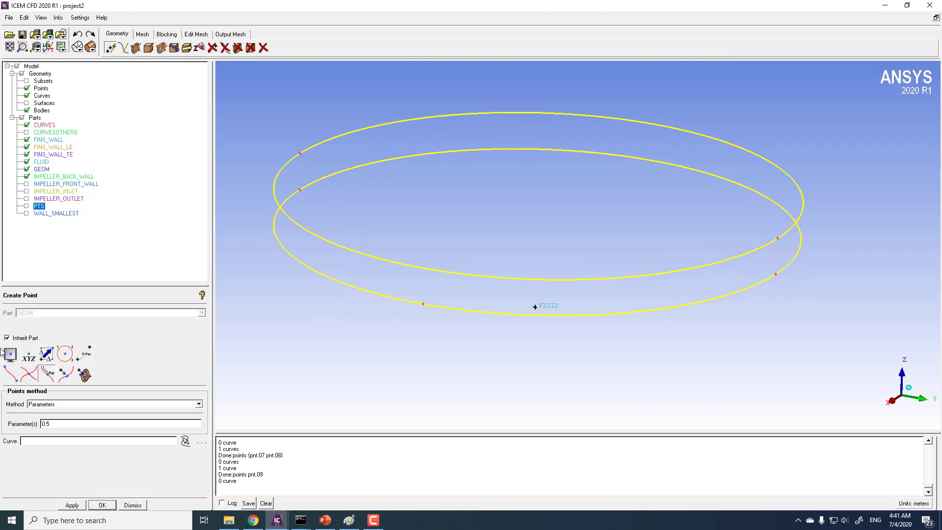
click(48, 375)
click(728, 179)
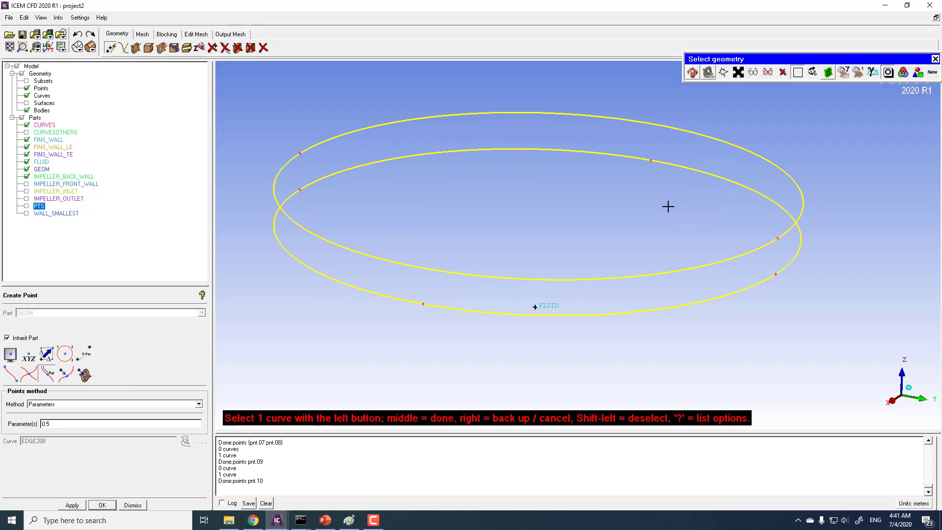
Step: Project the lower ring's front and back midpoints onto the upper ring to create matching points there
middle_click(668, 206)
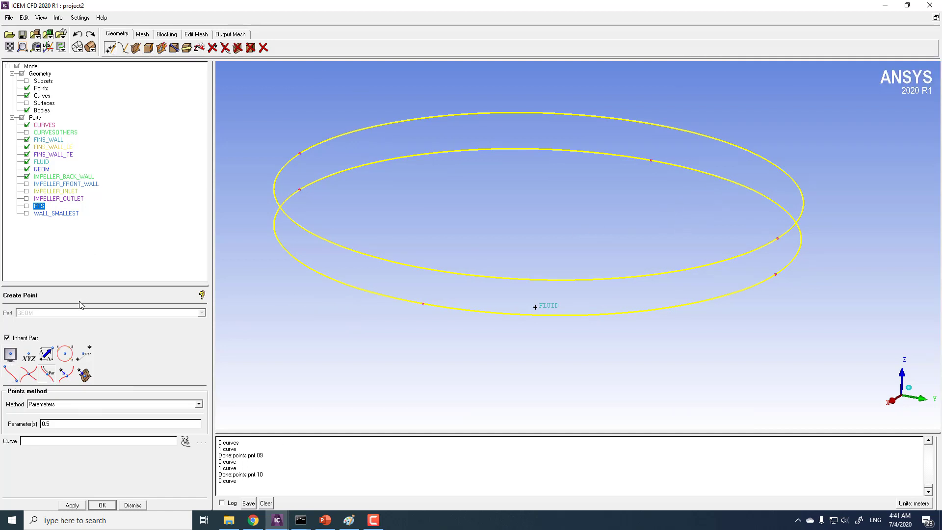
click(66, 375)
click(326, 141)
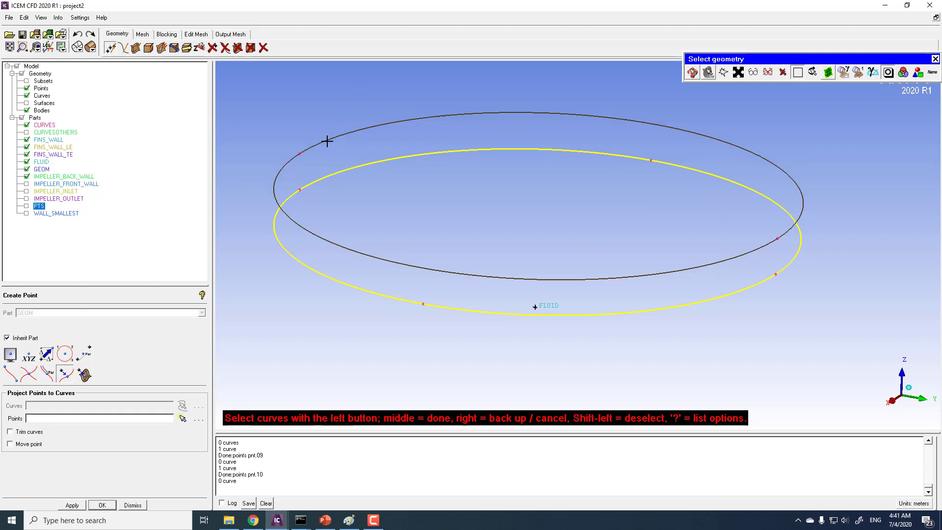
middle_click(403, 230)
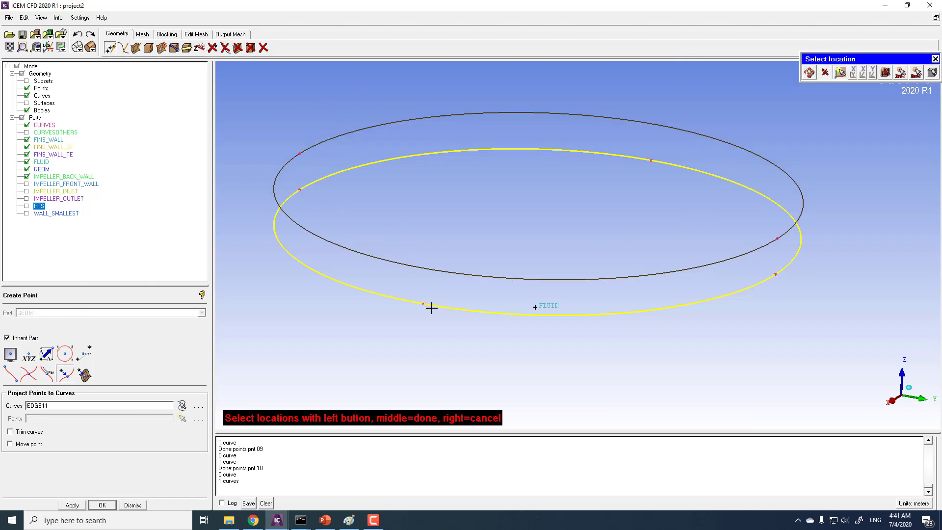
middle_click(544, 199)
middle_click(544, 200)
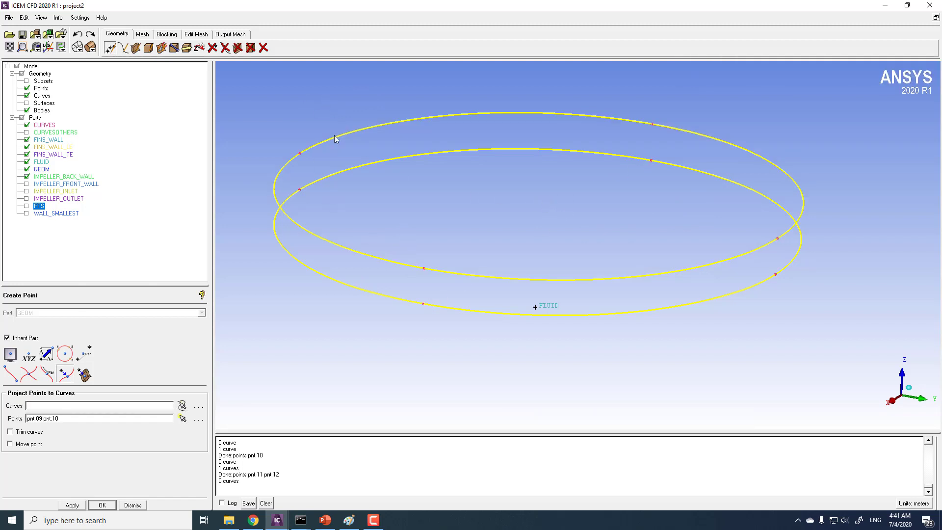
drag(340, 143, 340, 142)
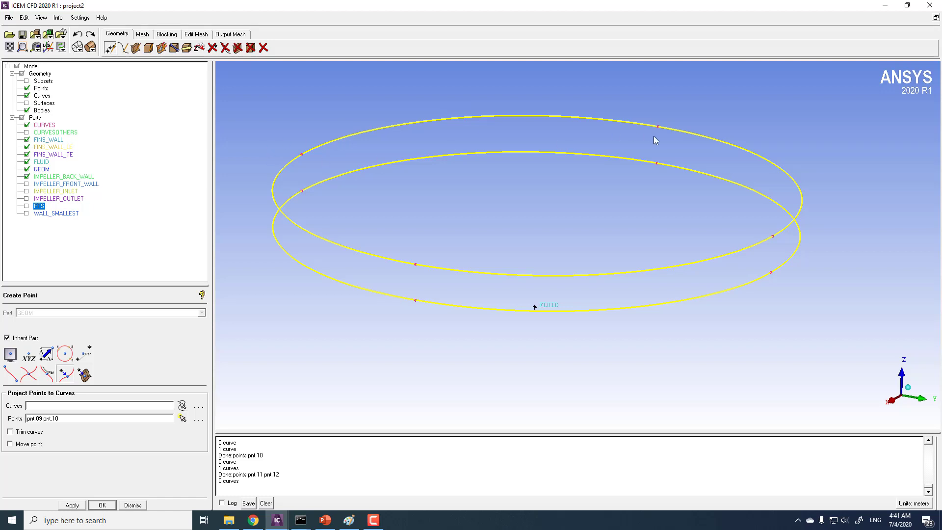
Step: Delete all curves of the upper and lower rings, keeping their points
click(225, 48)
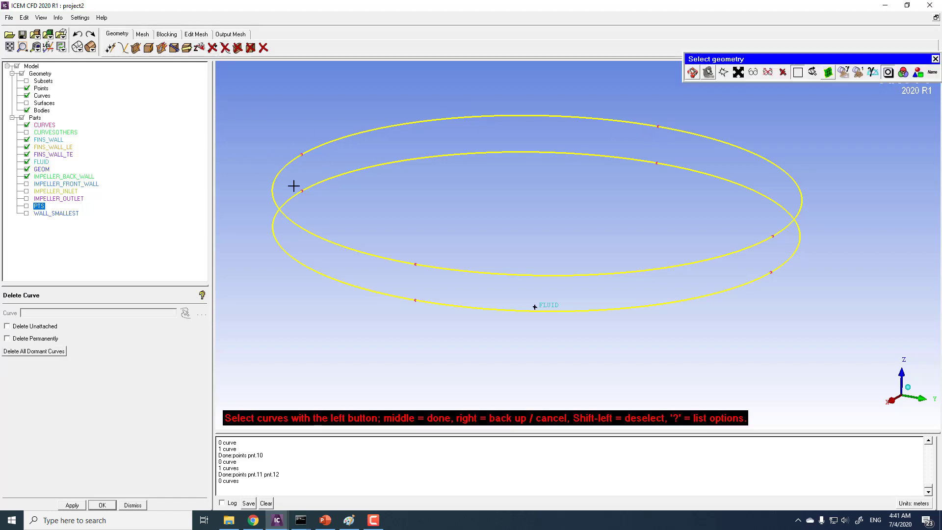
right_click(328, 182)
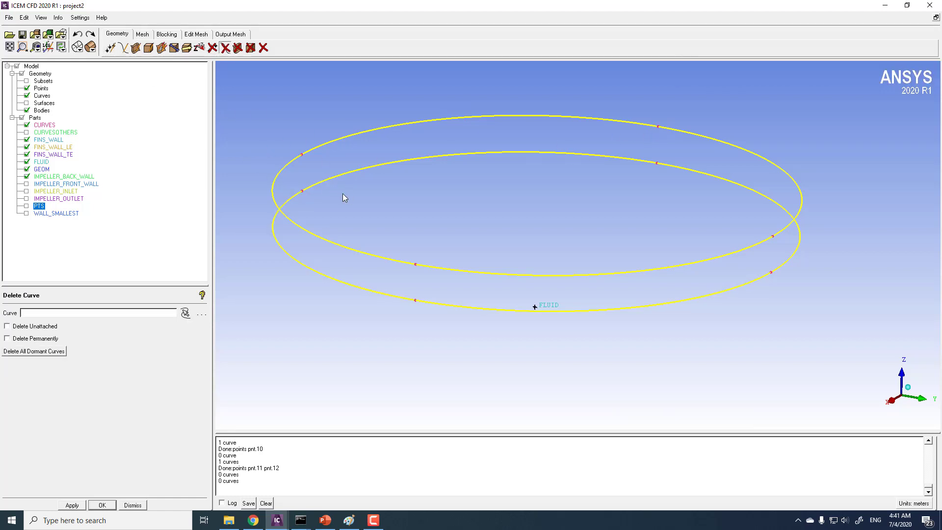
click(185, 313)
click(280, 177)
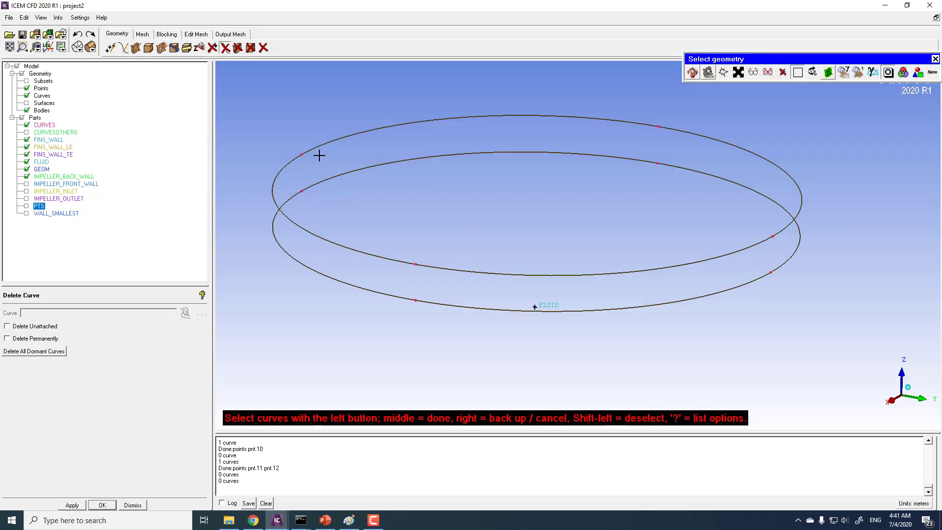
middle_click(324, 170)
drag(329, 122, 325, 102)
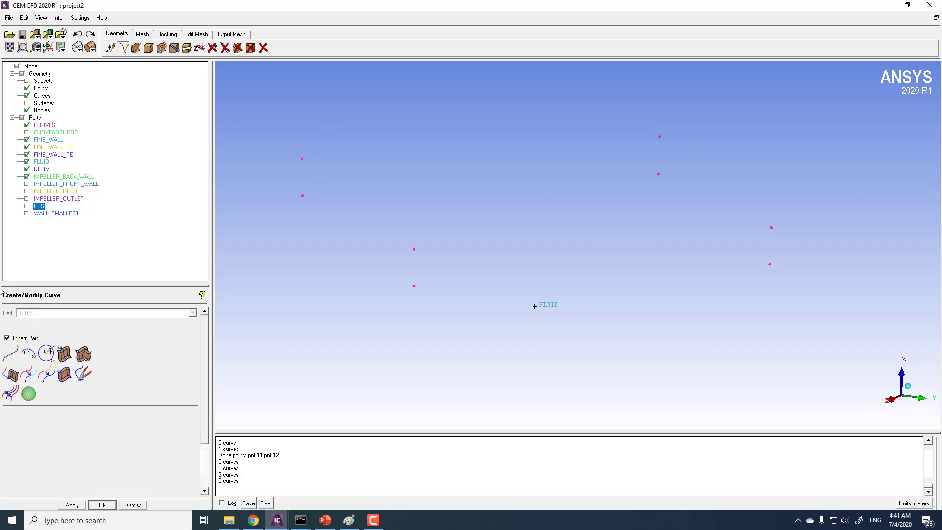
Step: Rebuild the upper ring as a front and a back arc, each through three of its points
click(26, 351)
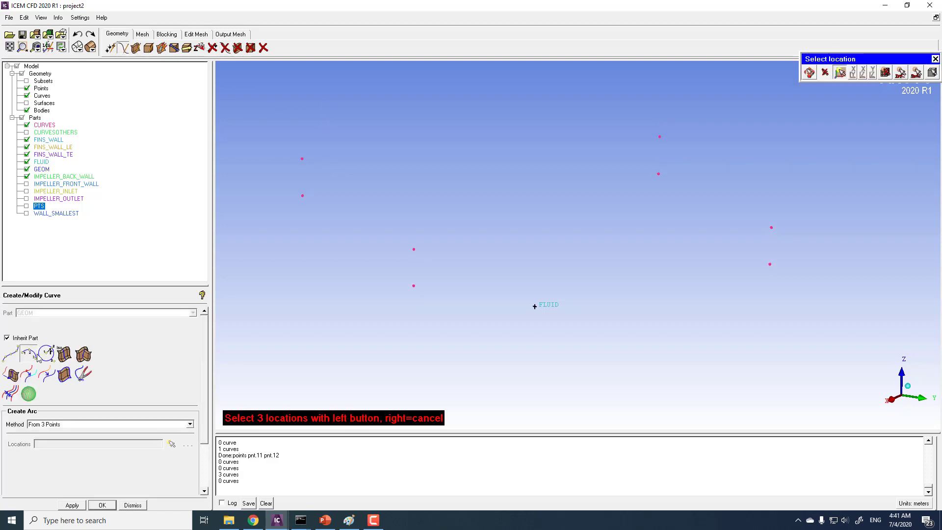
click(304, 157)
click(410, 246)
click(766, 227)
click(303, 158)
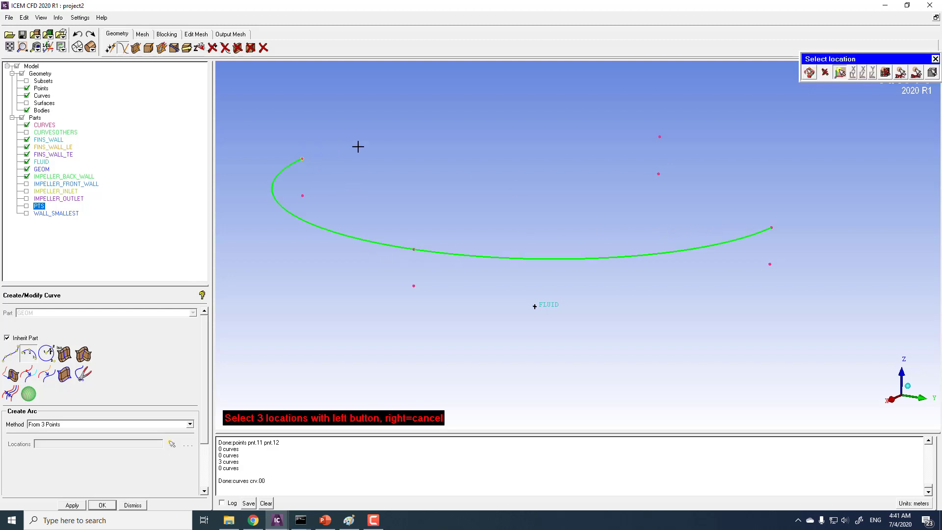
click(660, 137)
click(769, 225)
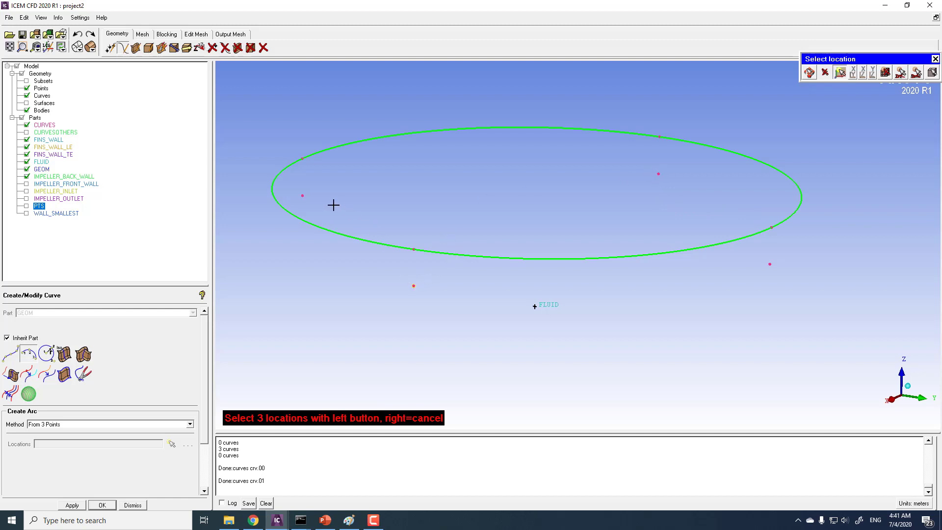
Step: Rebuild the lower ring as a front and a back arc using the From 3 Points method
click(415, 286)
click(770, 264)
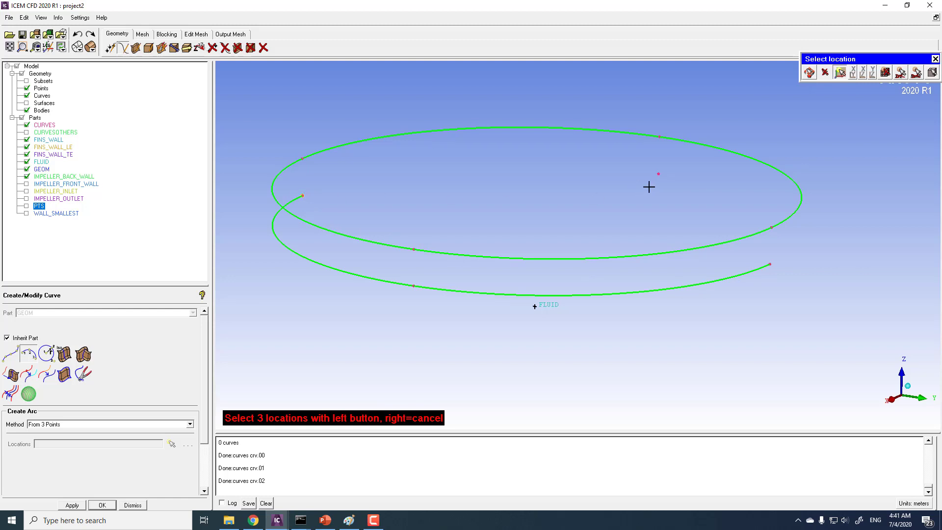
click(659, 174)
click(769, 261)
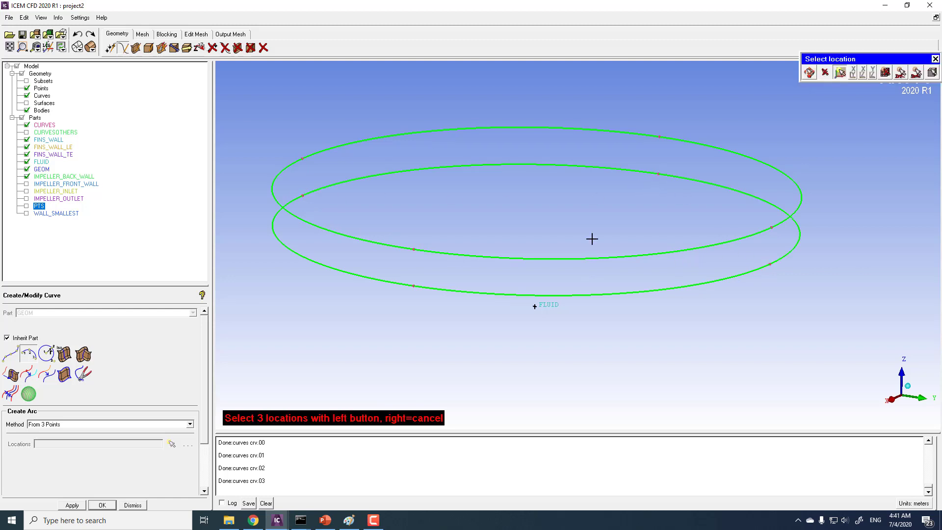
right_click(344, 195)
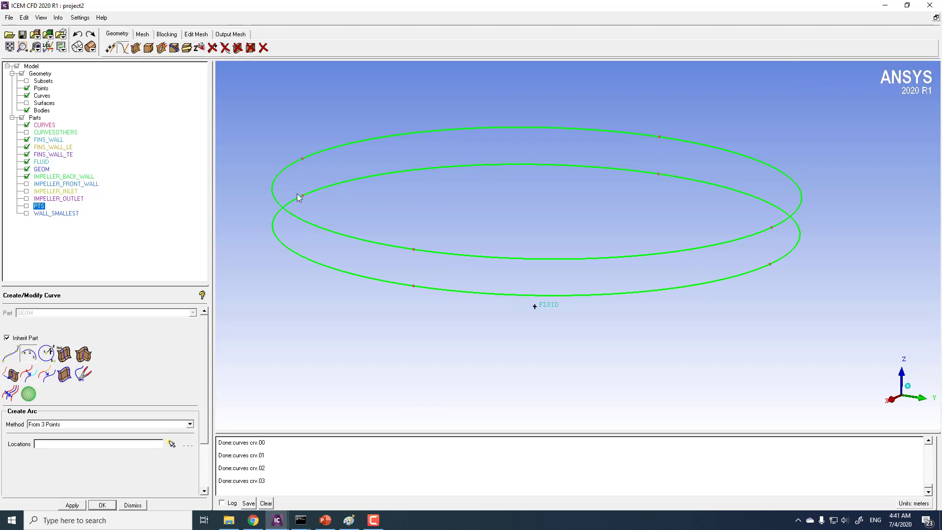
click(224, 48)
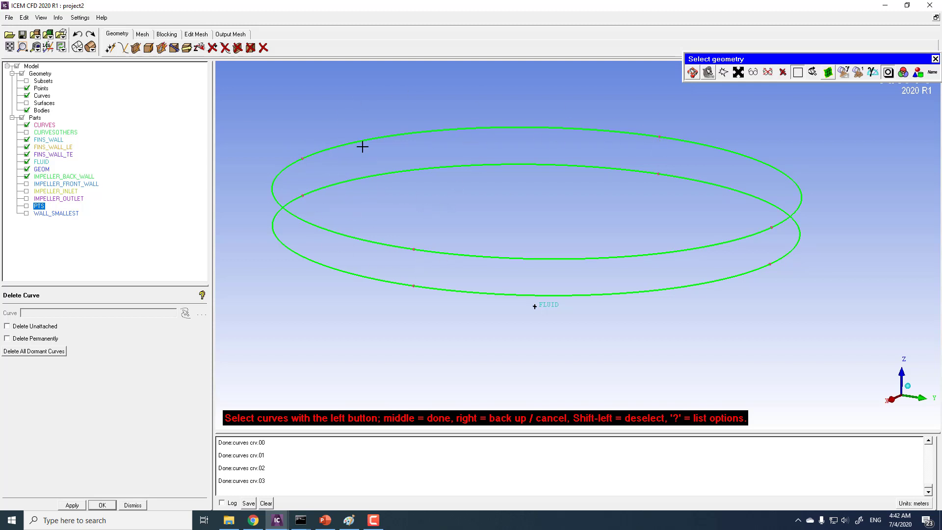
middle_click(353, 197)
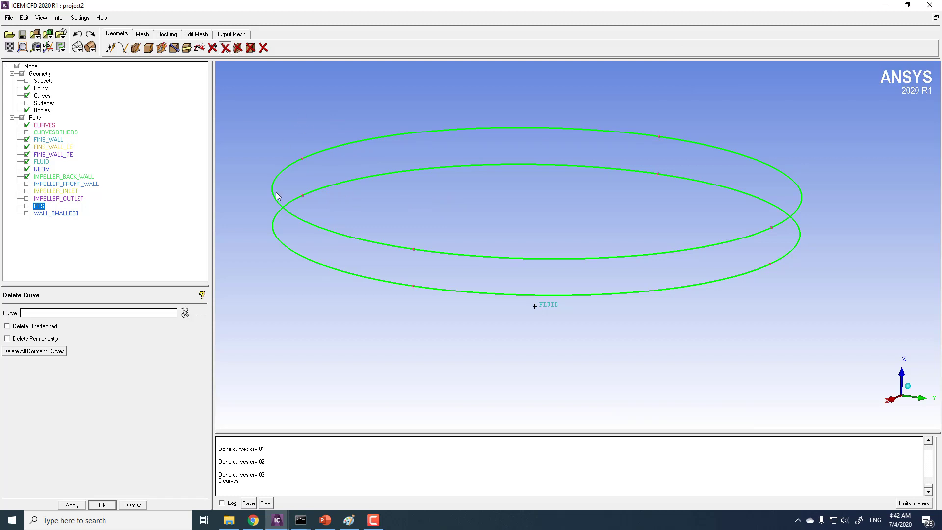
Step: Create two vertical lines joining the arc end points of the upper ring to those of the lower ring
click(131, 46)
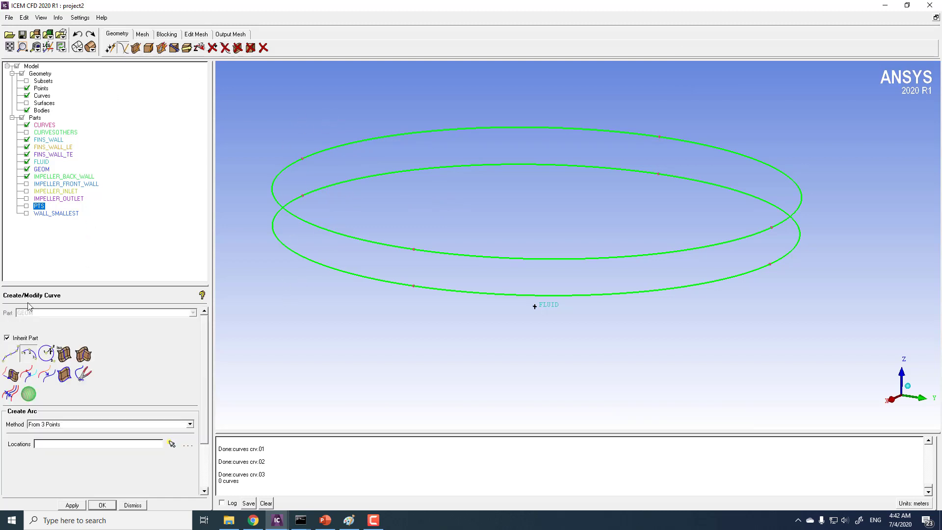
click(11, 354)
click(302, 159)
click(303, 196)
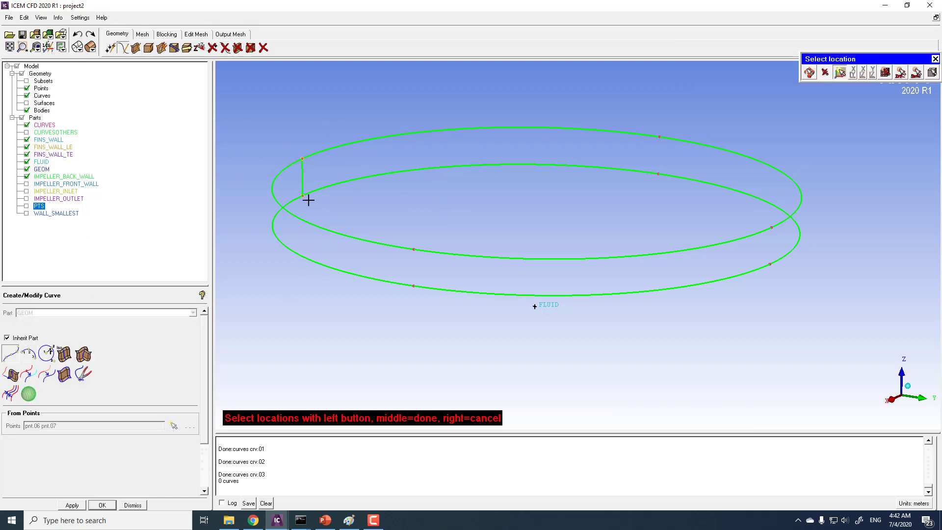
middle_click(365, 206)
click(771, 227)
click(770, 264)
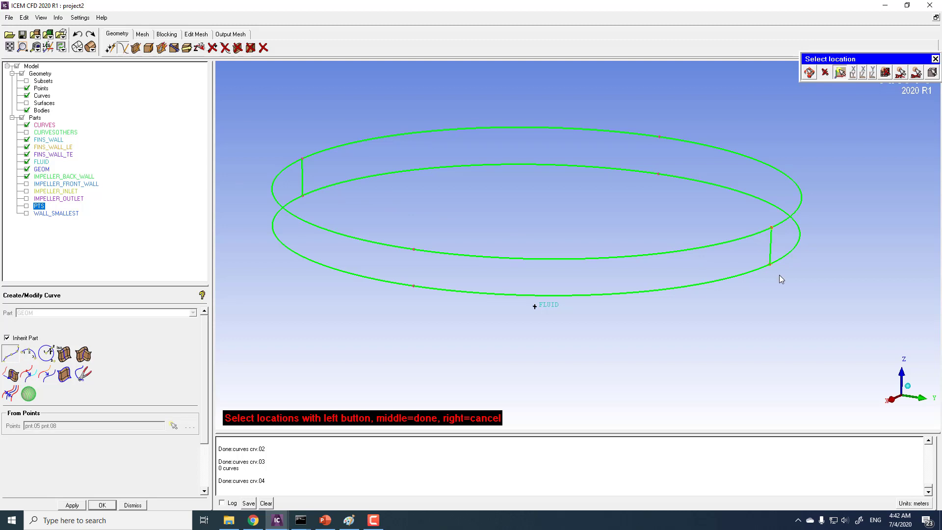
middle_click(778, 273)
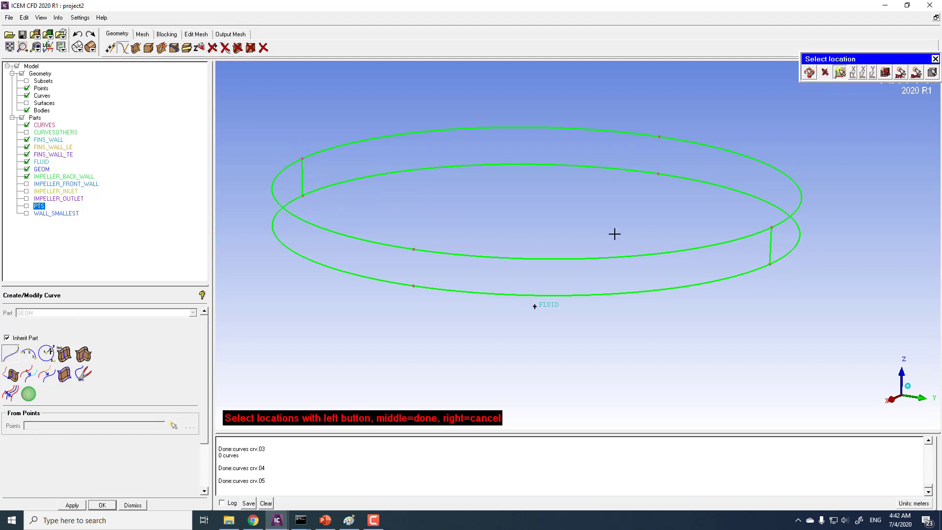
right_click(678, 218)
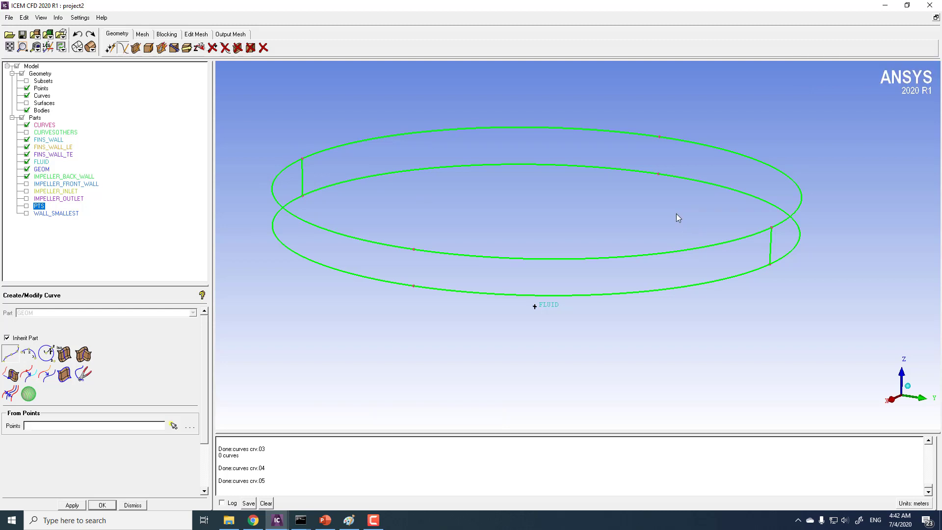
Step: Turn off part inheritance for new surfaces and assign them to a new part named WALLSMALLL
click(135, 47)
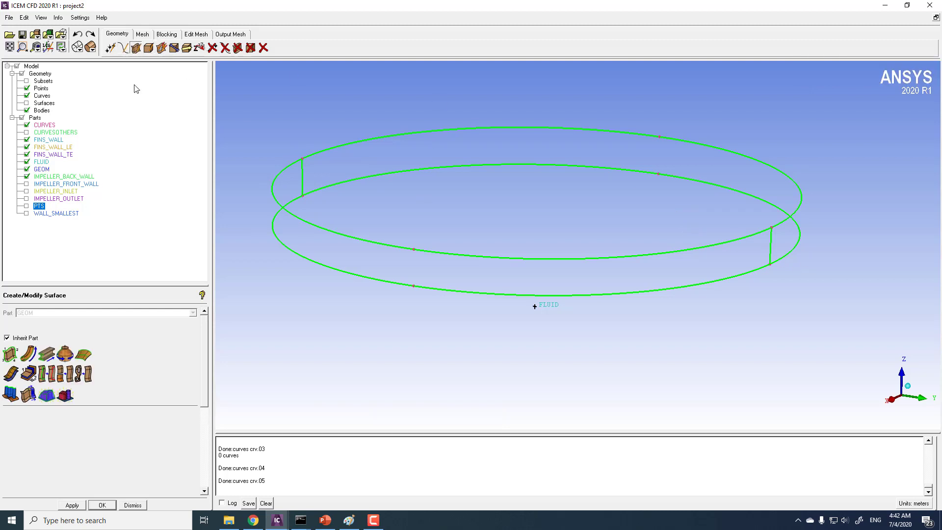
click(7, 337)
click(193, 314)
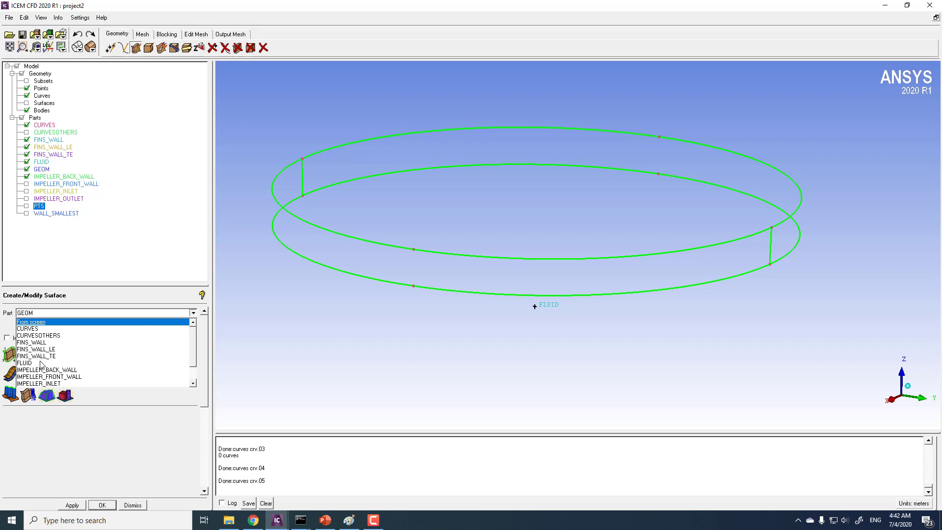
scroll(65, 366, down, 1)
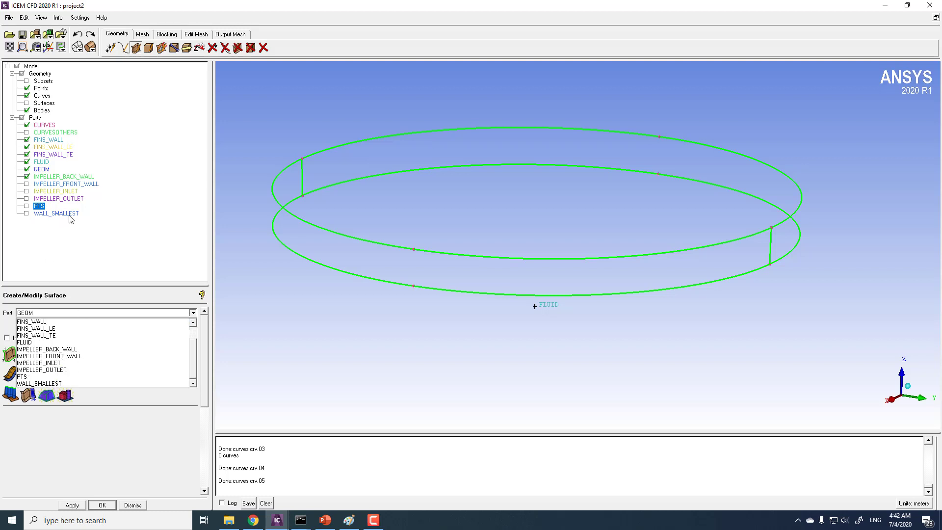
click(45, 312)
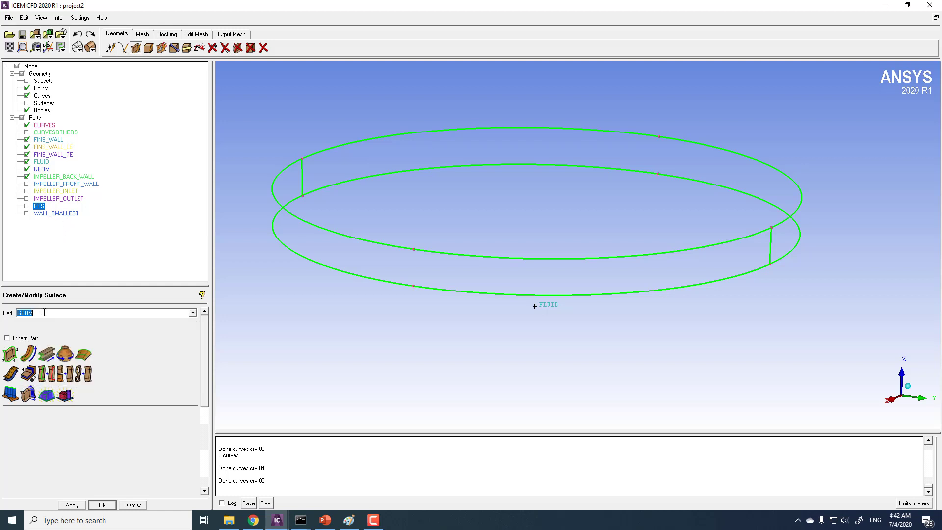
text(wallsmall)
Step: Create the front ring surface from the two front arcs and both vertical lines with the From 2-4 Curves method
click(9, 354)
click(415, 259)
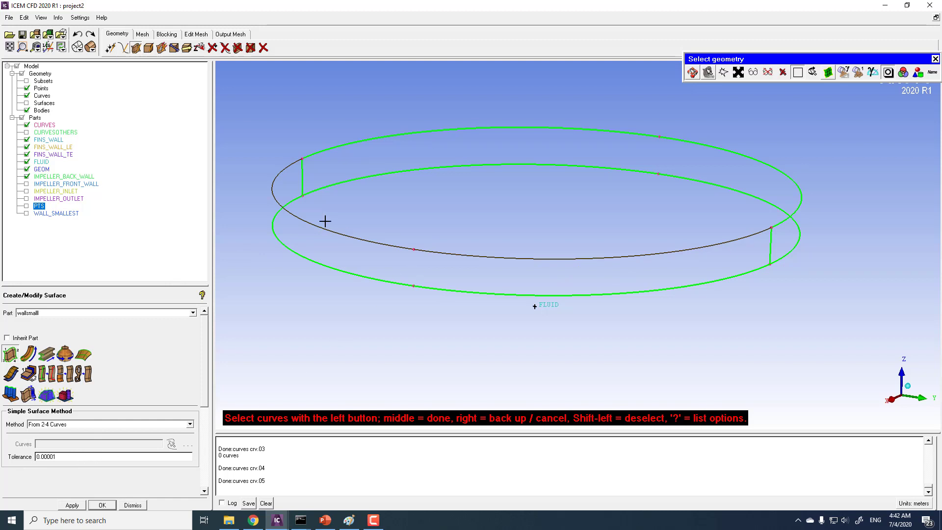
click(282, 245)
click(771, 248)
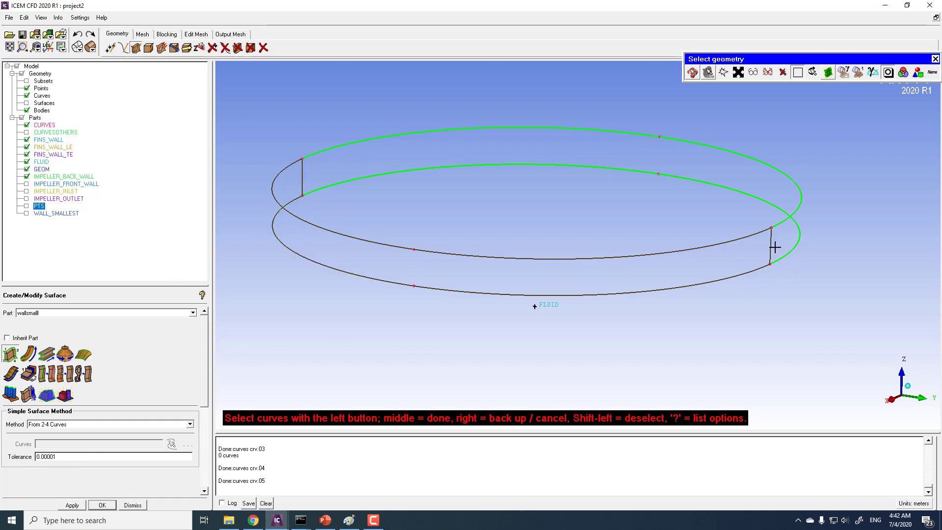
middle_click(770, 249)
Step: Create the back ring surface from the two back arcs and both vertical lines
click(770, 246)
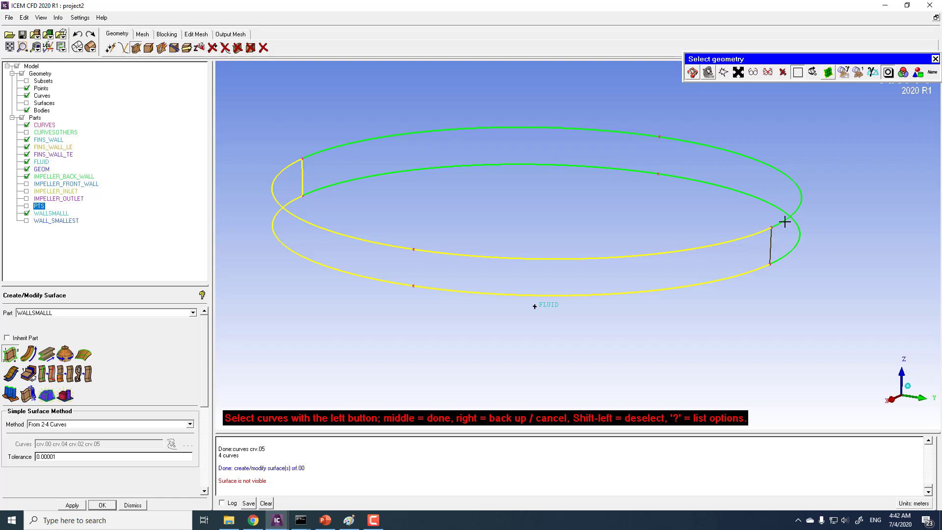
click(792, 211)
click(794, 227)
click(298, 173)
middle_click(300, 177)
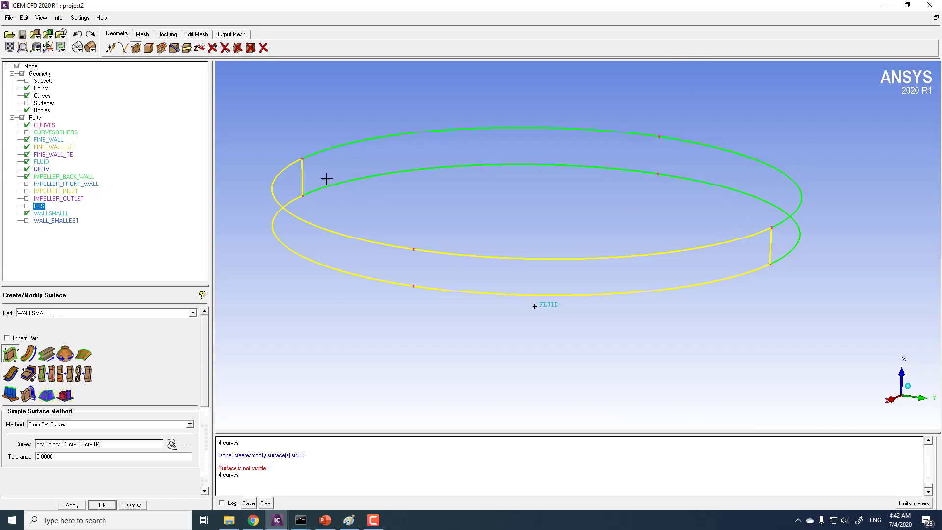
middle_click(328, 181)
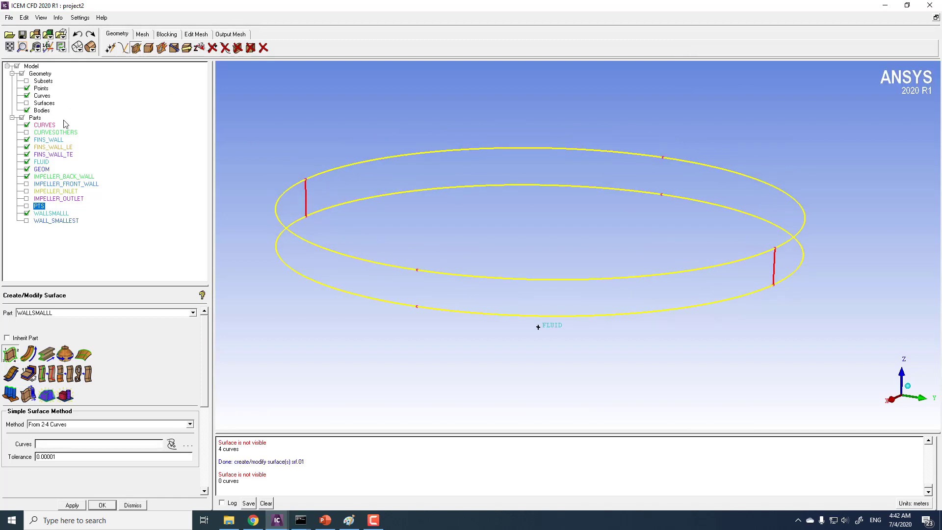
Step: Show the WALL_SMALLEST part and all surfaces, and inspect how the new ring surface meets the neighbouring walls
click(26, 221)
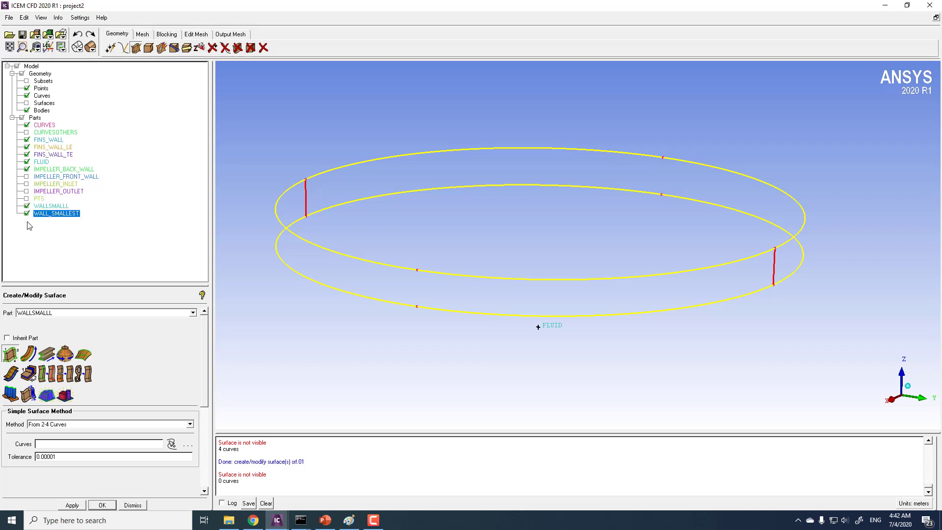
click(26, 103)
scroll(310, 251, up, 2)
scroll(448, 237, up, 10)
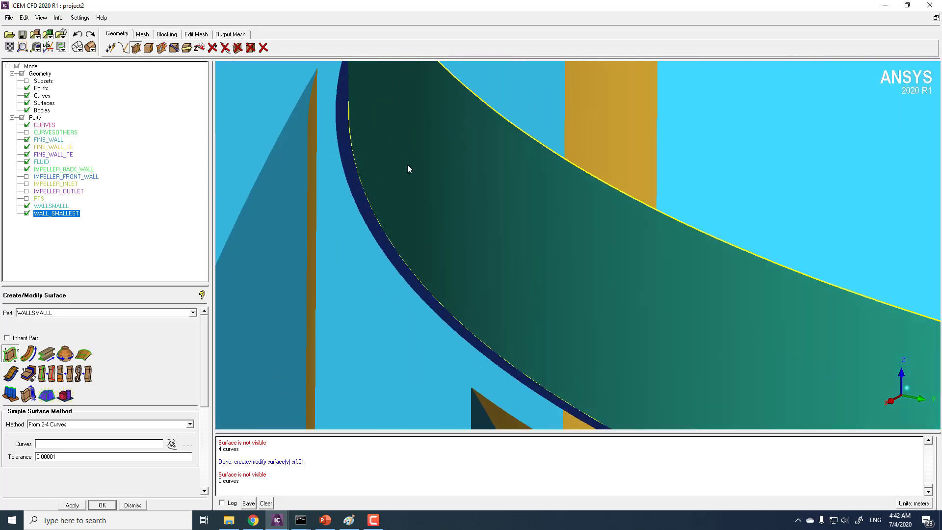
drag(407, 169, 426, 201)
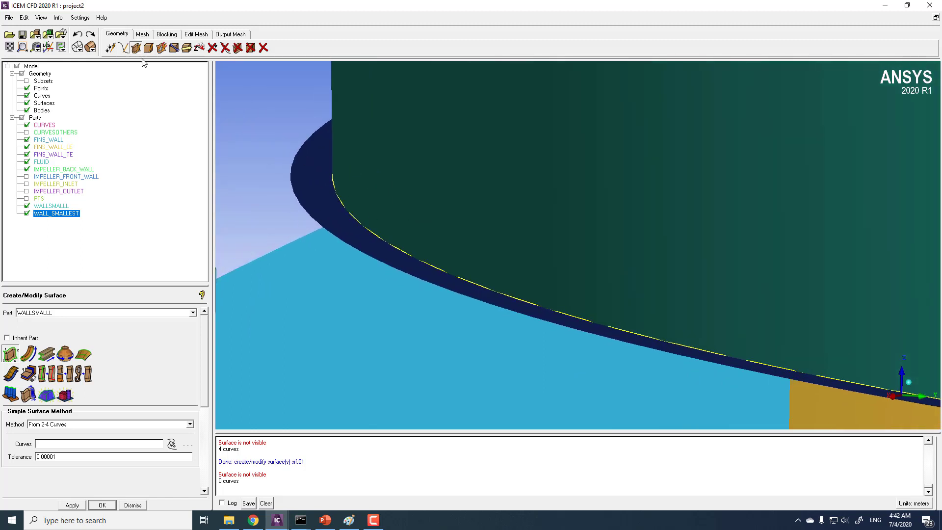
click(186, 49)
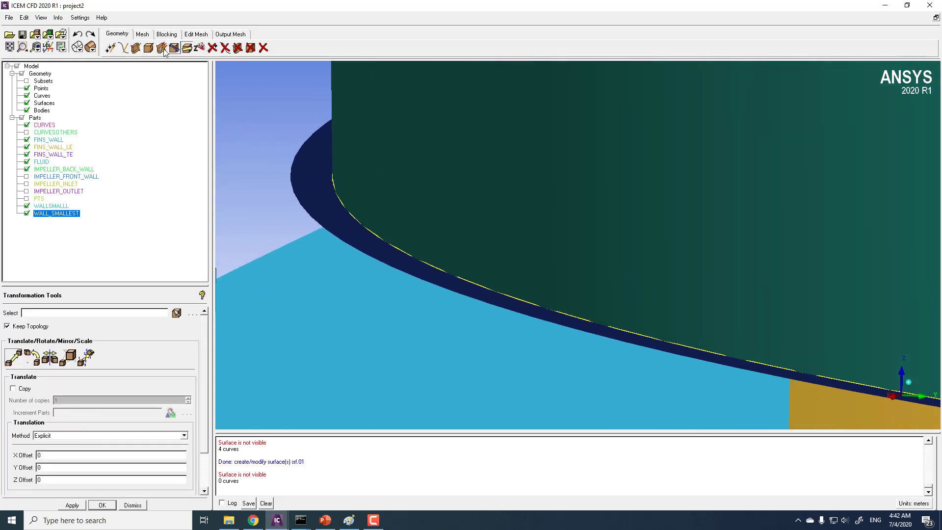
Step: Build the geometry topology with a tolerance of 0.0001 and part inheritance off
click(174, 48)
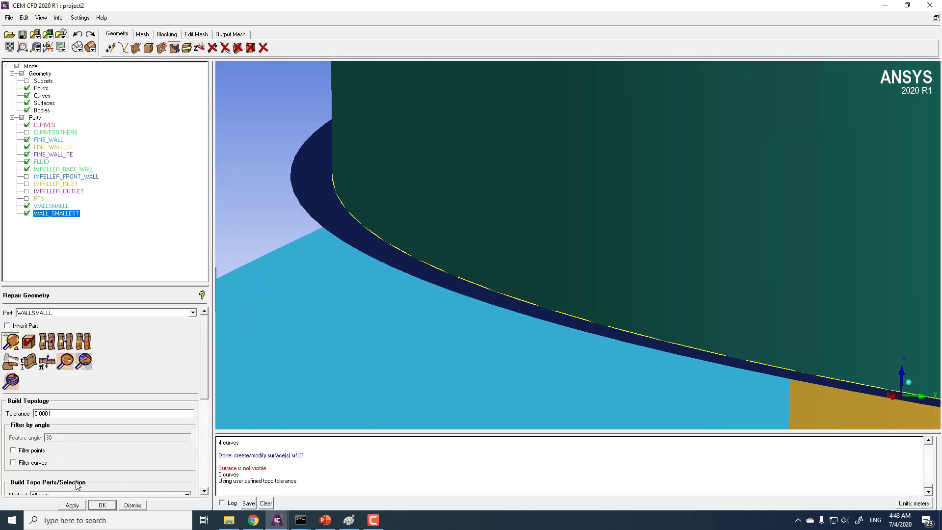
click(73, 505)
drag(410, 210, 484, 372)
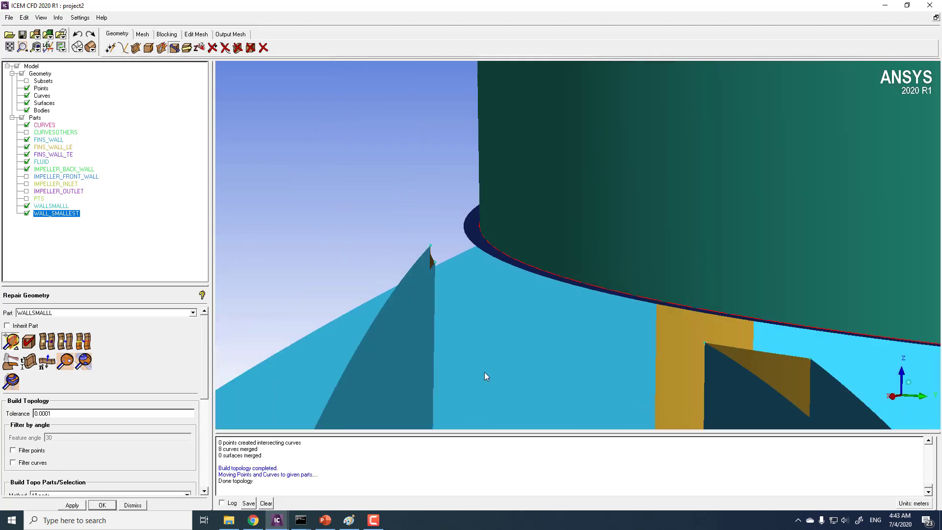
Step: Hide the surfaces, show the CURVESOTHERS part and examine the curves where the ring meets the fins
click(27, 103)
drag(355, 155, 385, 158)
click(27, 132)
click(27, 132)
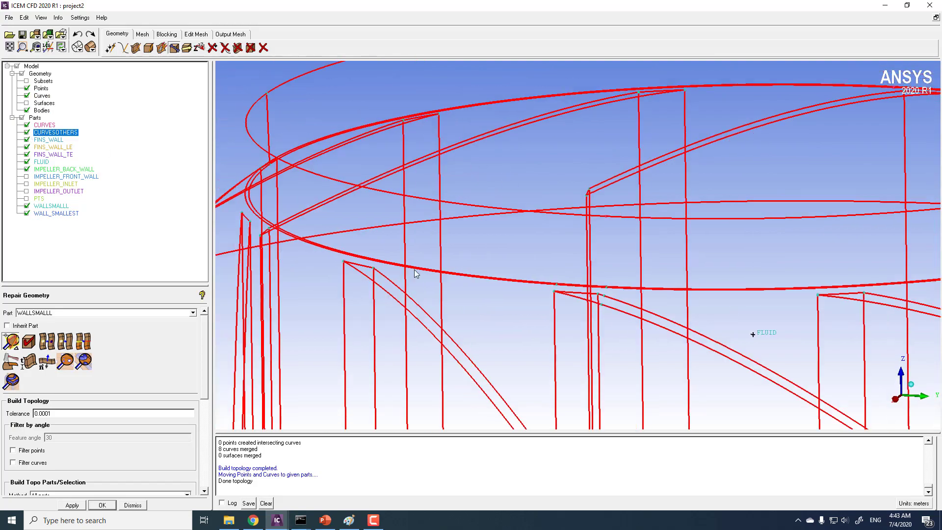
drag(416, 270, 474, 219)
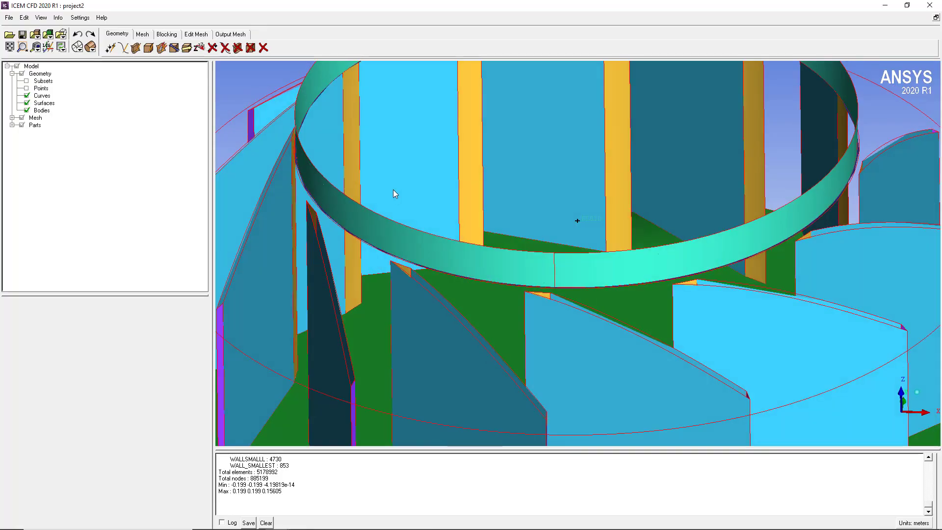
Step: Examine the ring wall above the fins from several angles, identifying its part by temporarily hiding WALLSMALLL
mouse_move(395, 167)
mouse_down()
mouse_move(486, 175)
mouse_move(436, 189)
mouse_up()
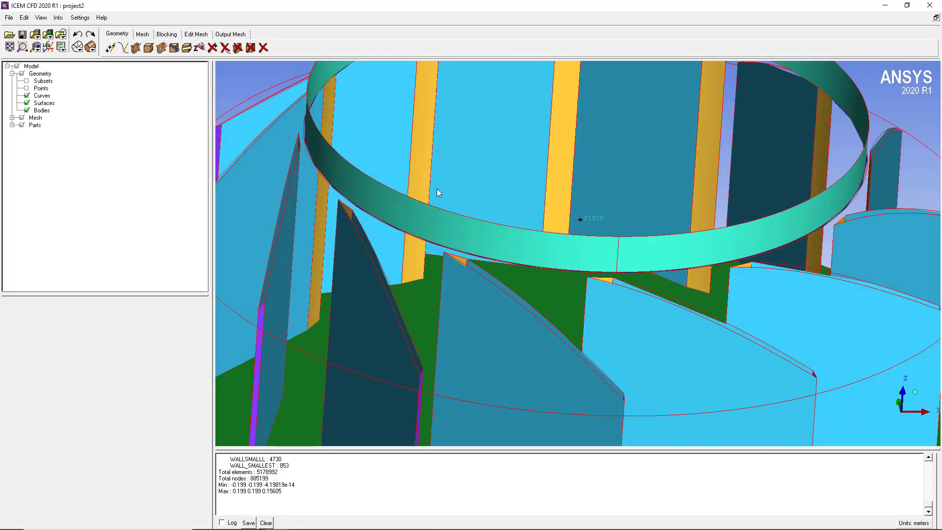
mouse_move(357, 203)
mouse_down()
mouse_move(337, 141)
mouse_move(424, 210)
mouse_move(411, 205)
mouse_up()
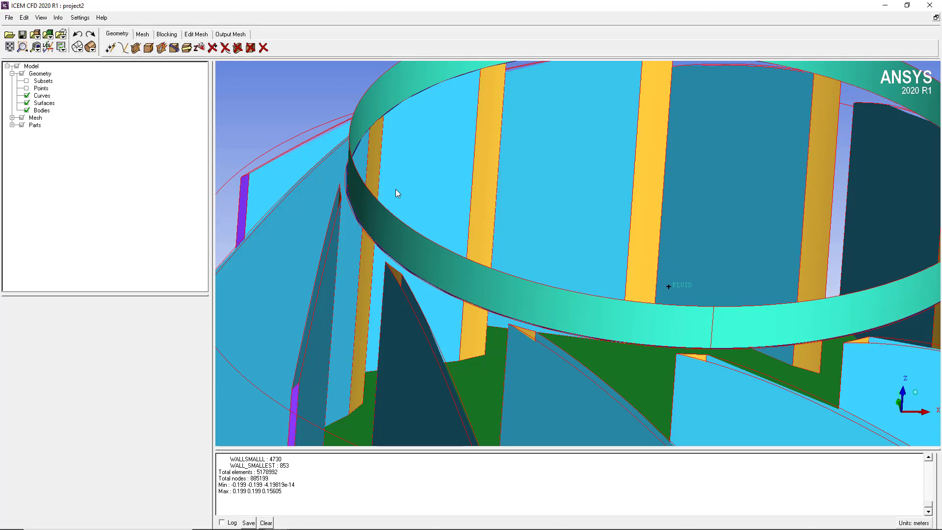
drag(355, 194, 411, 244)
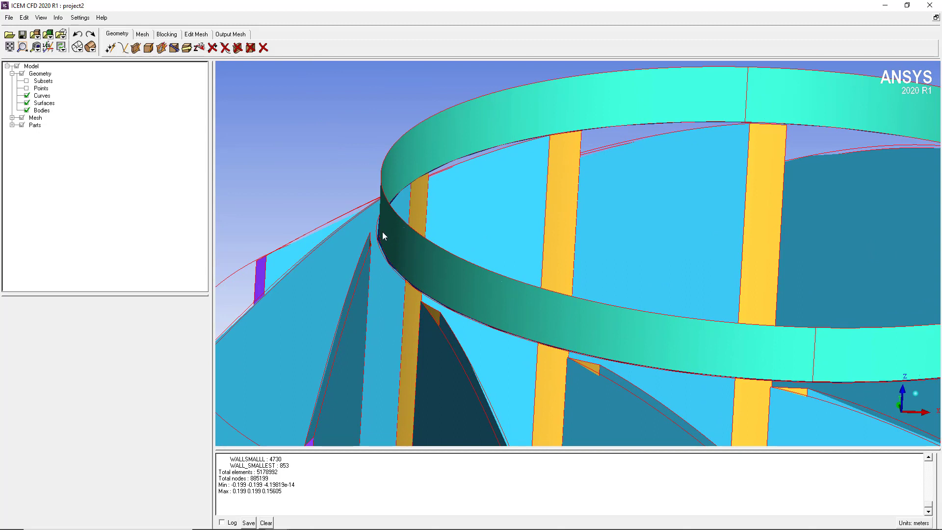
drag(384, 235, 342, 217)
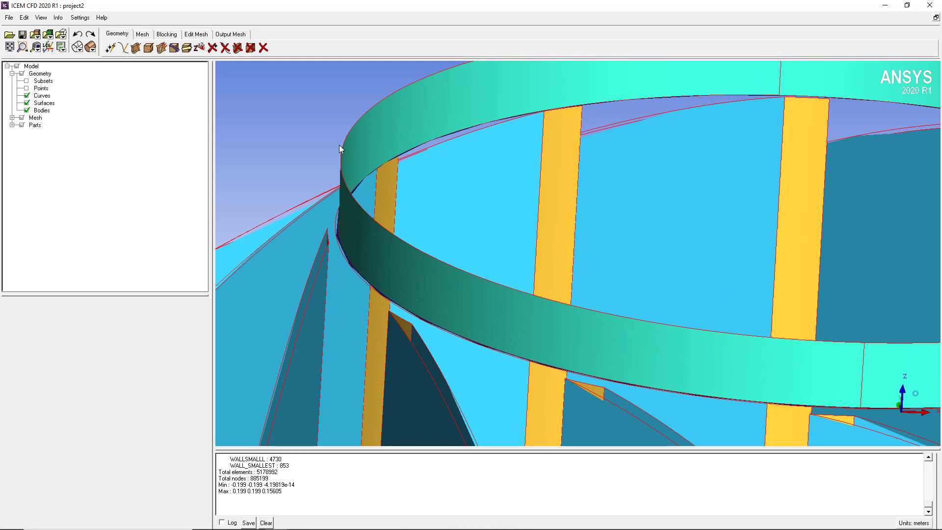
drag(363, 209, 375, 162)
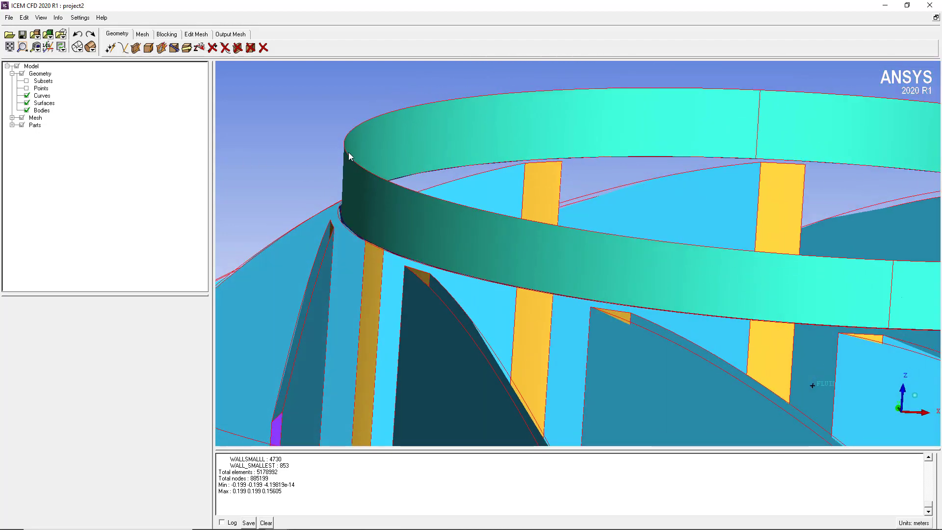
click(12, 125)
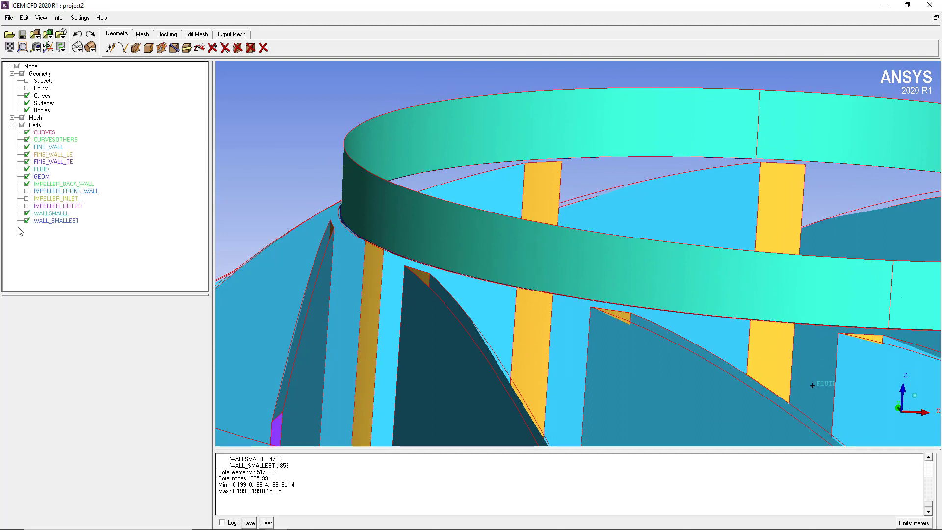
click(27, 214)
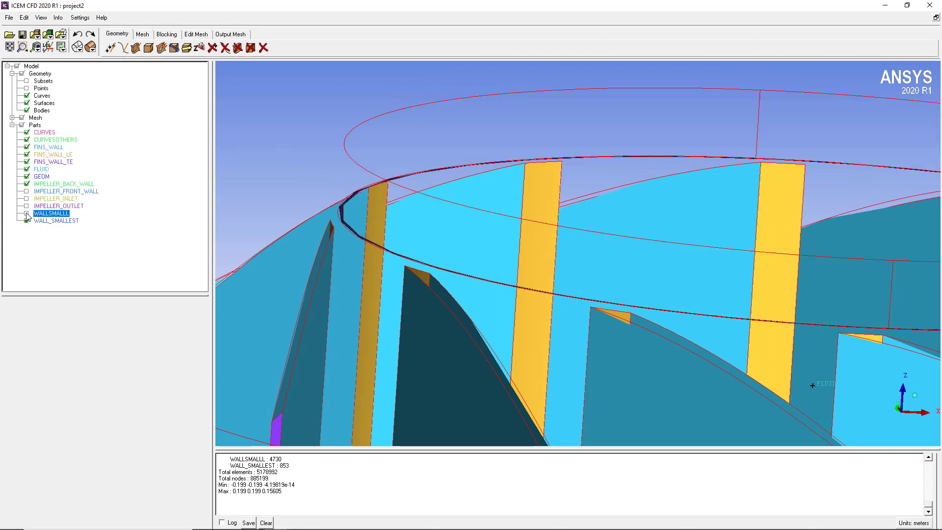
click(26, 214)
Step: Show the IMPELLER_INLET part and inspect how its edge meets the ring wall
click(27, 199)
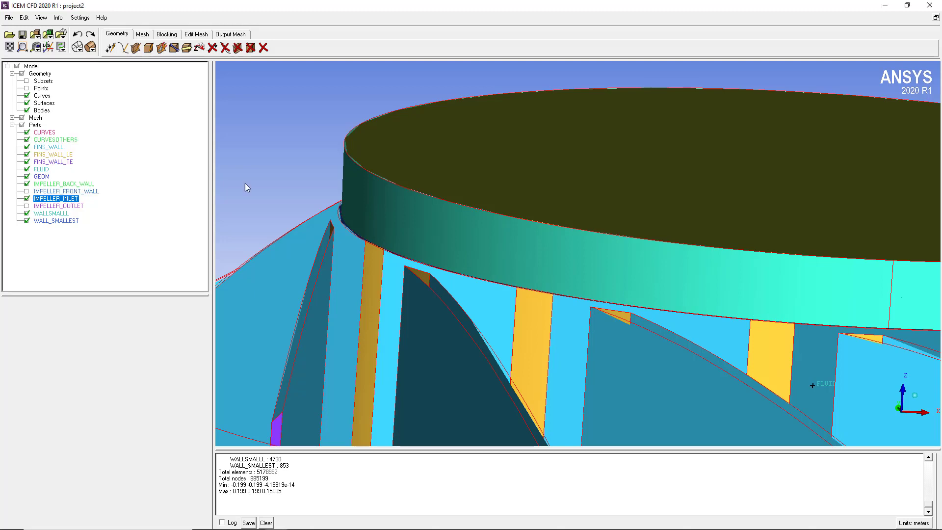
drag(245, 183, 361, 215)
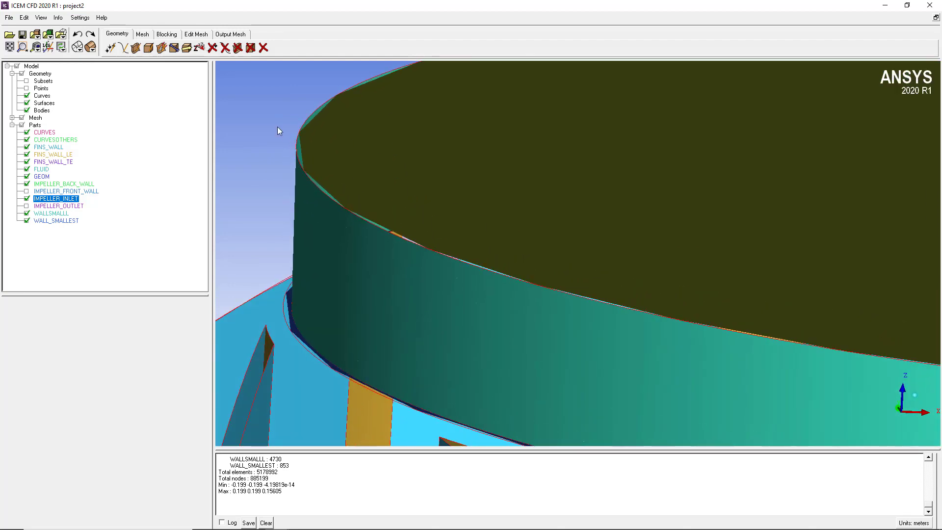
drag(325, 188, 301, 189)
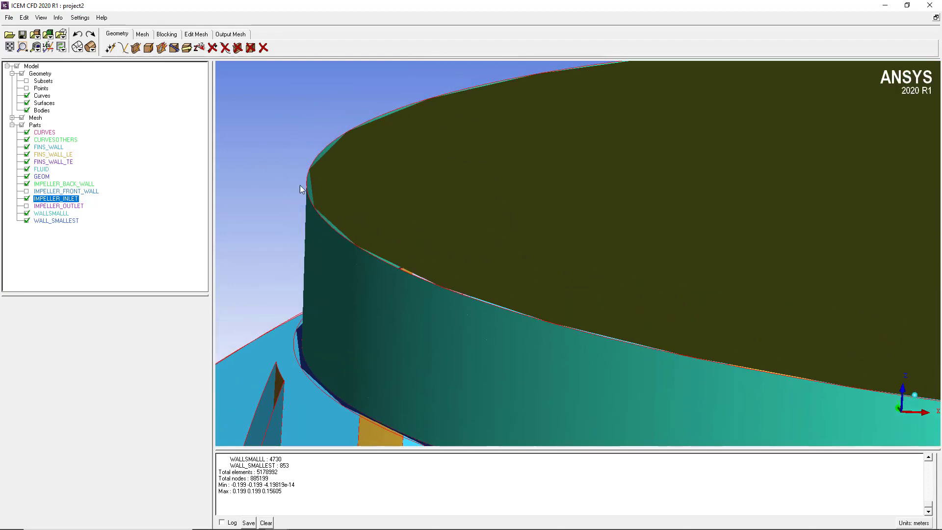
Step: Display the surfaces in full detail and open the Model/Units settings to check the triangulation tolerance
right_click(41, 105)
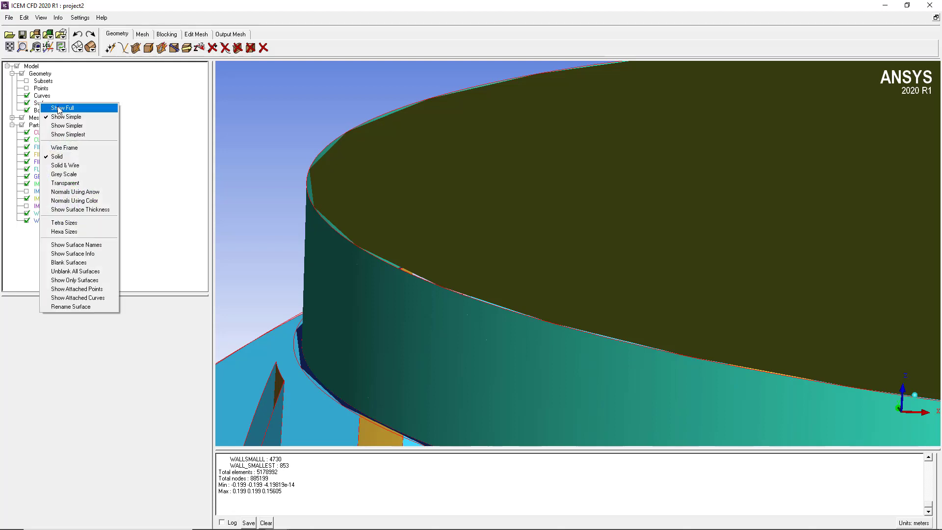
click(58, 108)
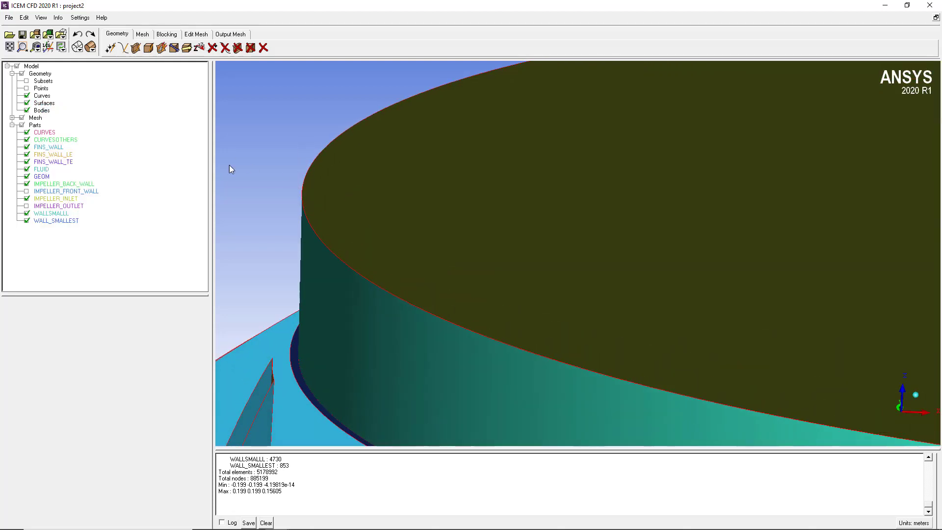
click(80, 18)
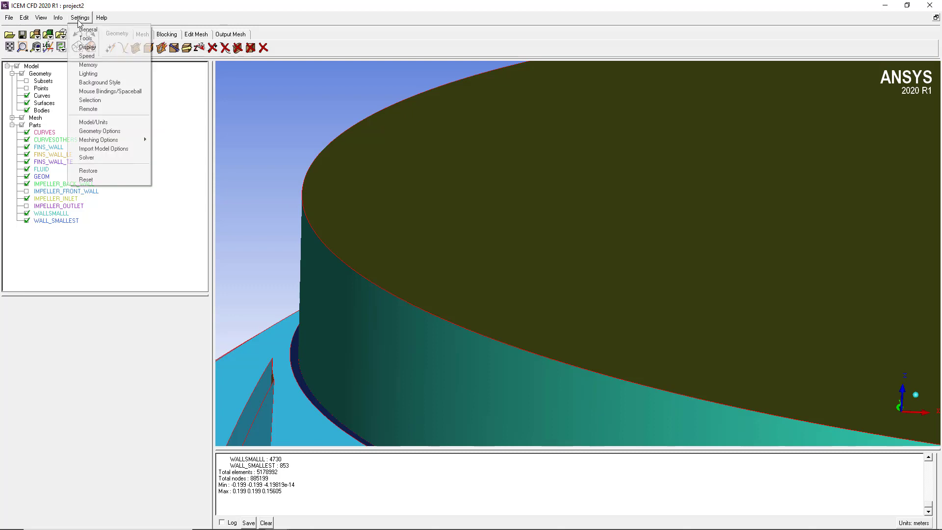
click(101, 124)
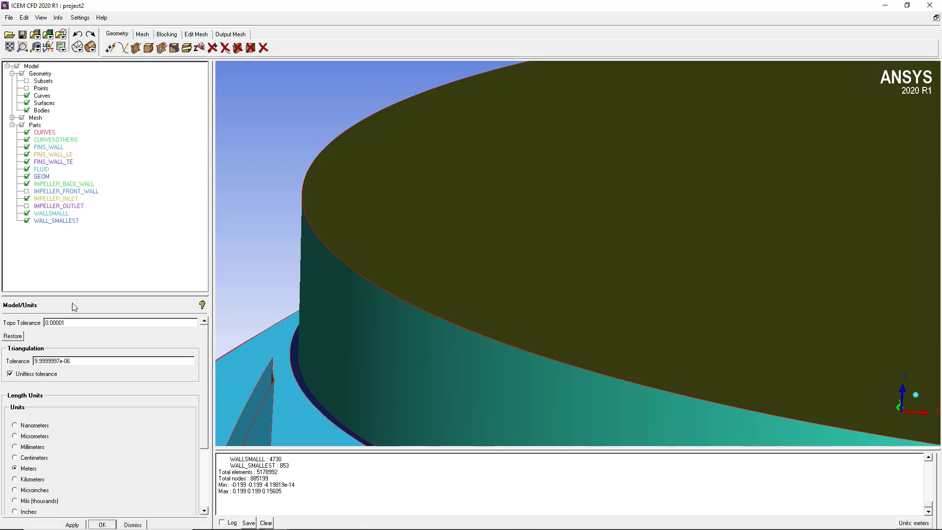
Step: Open the part mesh setup and review the prism and size parameters of each part
click(143, 34)
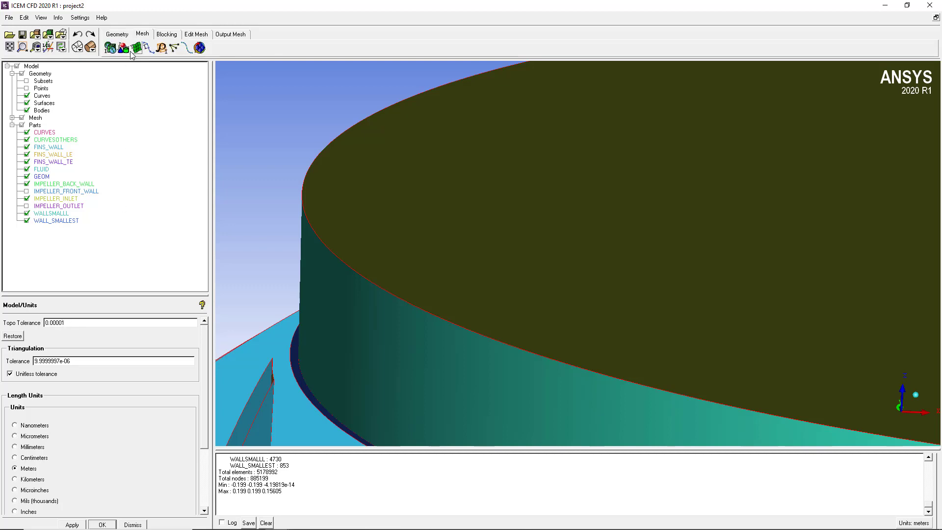
click(123, 49)
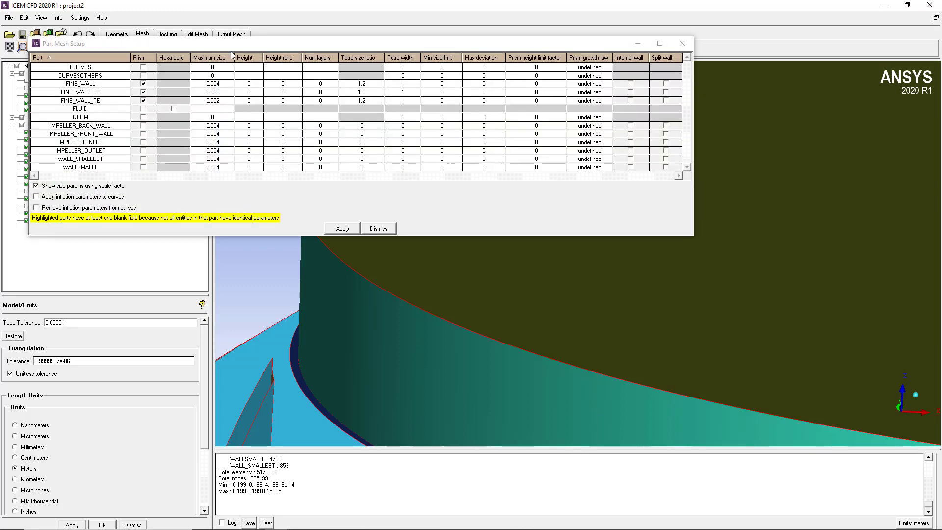
drag(233, 49, 394, 105)
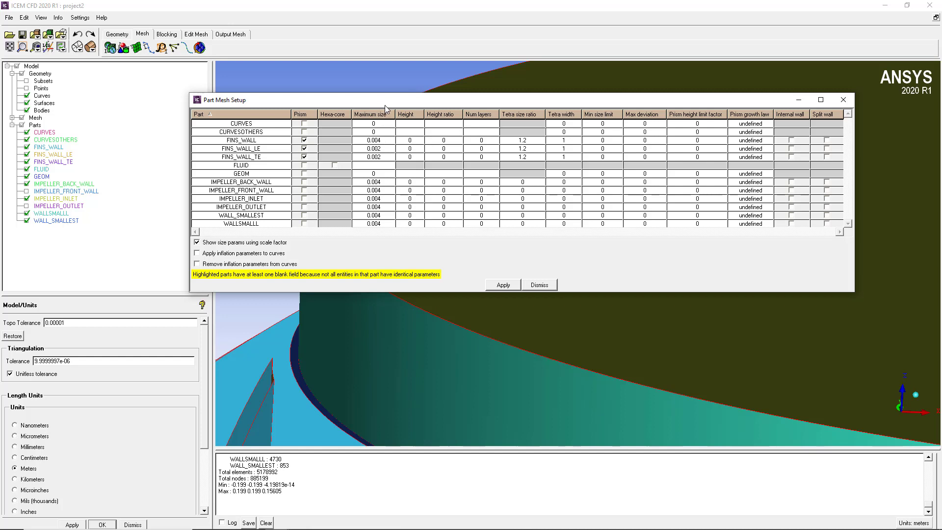
drag(385, 104, 483, 217)
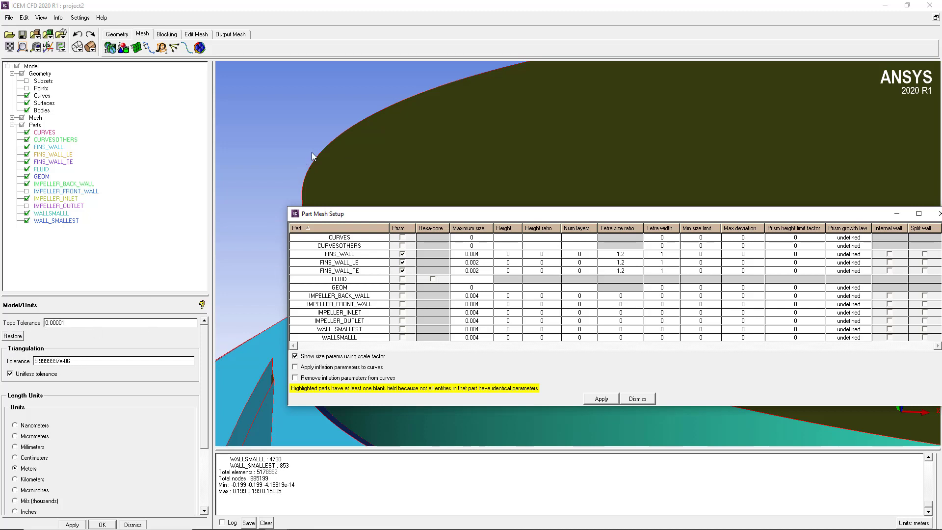
Step: Examine the narrow WALL_SMALLEST ring against the part mesh sizes and close the part mesh setup
drag(312, 156, 360, 114)
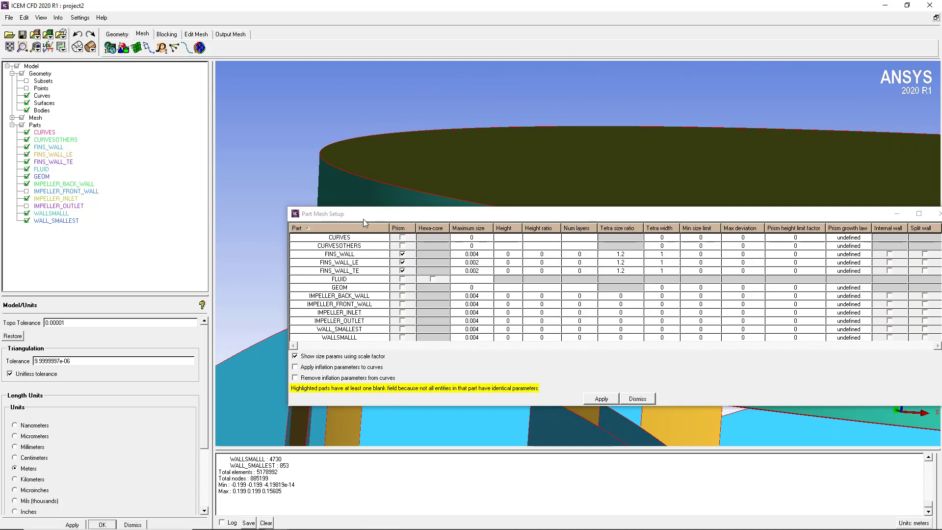
drag(364, 222, 362, 391)
drag(344, 331, 295, 229)
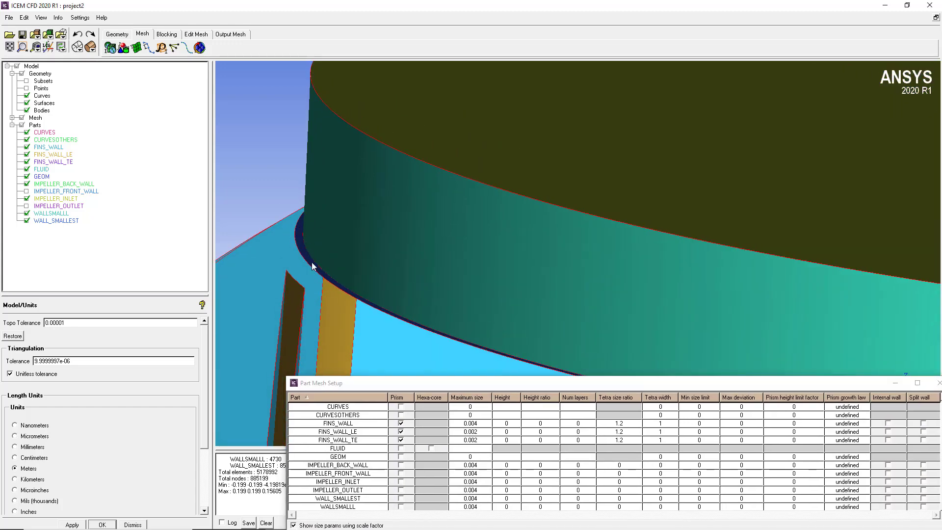
drag(291, 205, 412, 261)
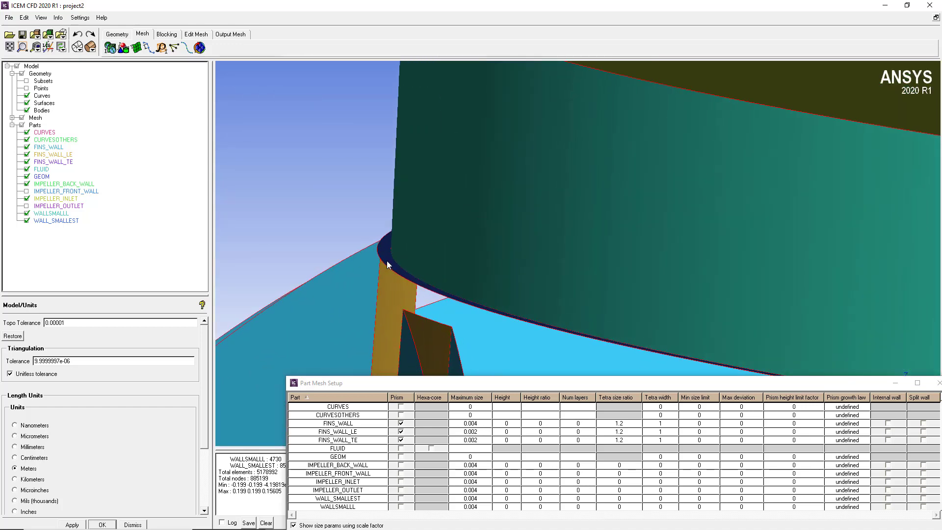
drag(410, 293, 378, 248)
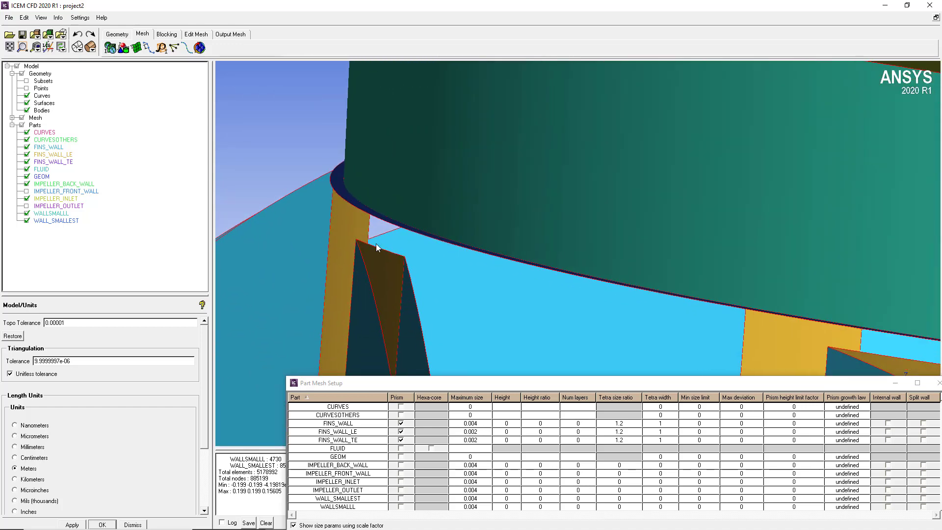
drag(771, 382, 407, 200)
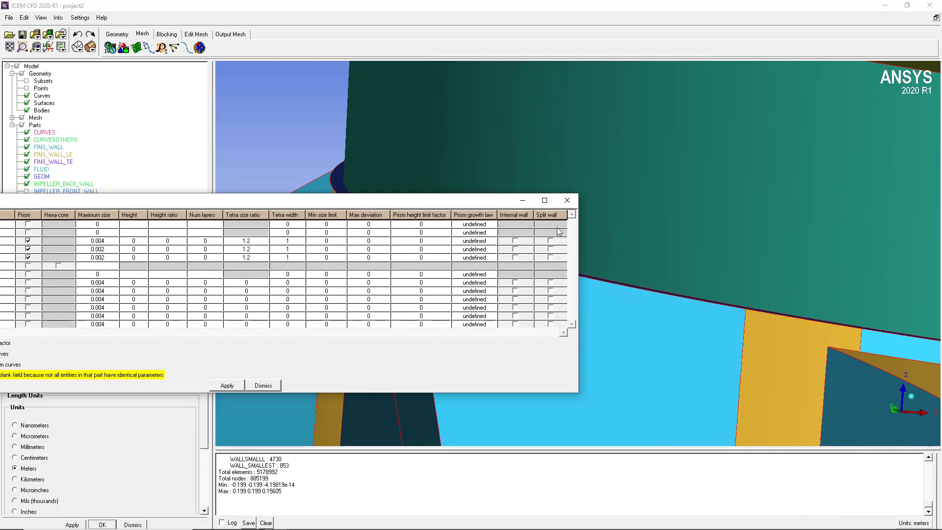
click(567, 200)
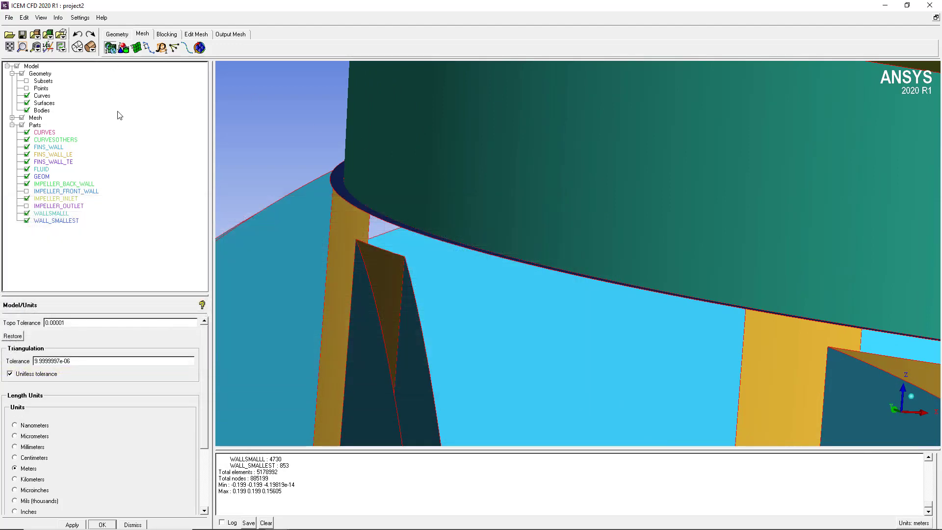
Step: Hide the WALLSMALLL and IMPELLER_INLET parts to expose the fins and back wall, leaving IMPELLER_FRONT_WALL hidden
click(27, 190)
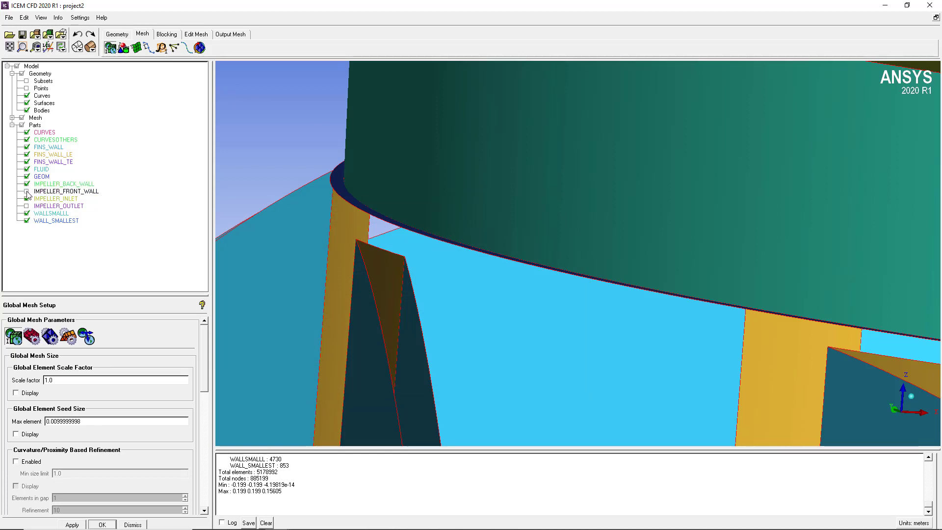
click(27, 191)
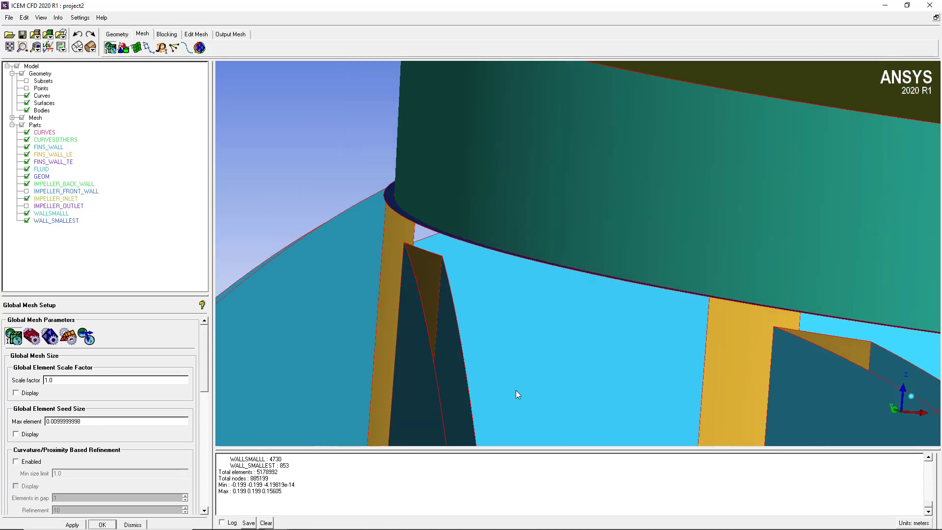
click(26, 214)
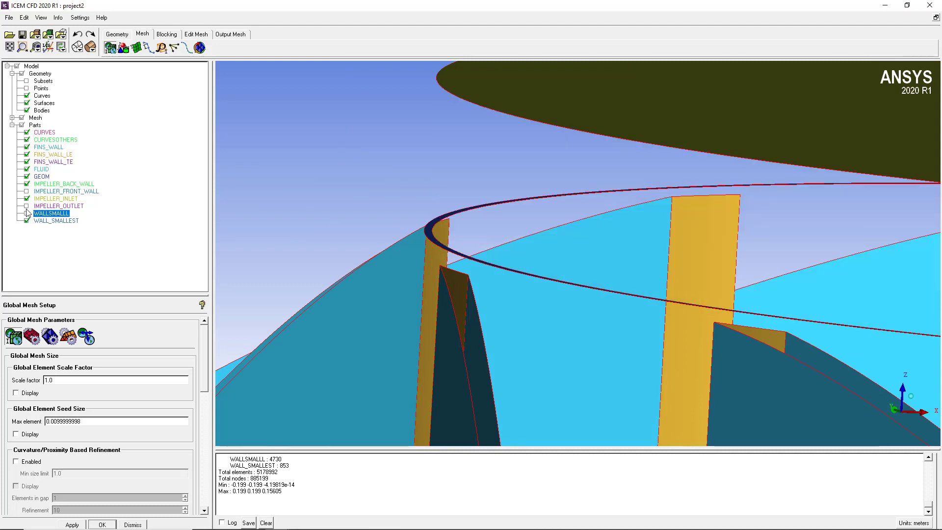
drag(617, 166, 492, 268)
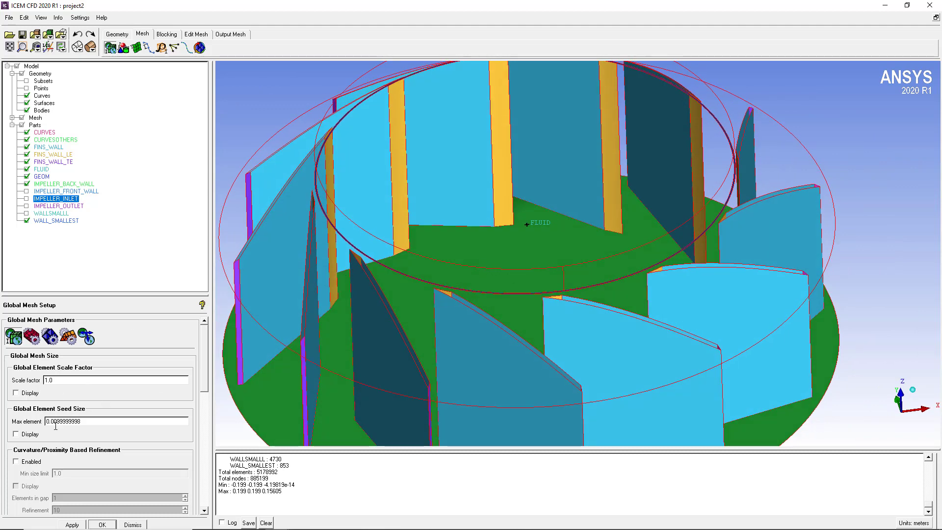
Step: Display the global maximum element seed size on the model and compare it with the fin spacing
click(26, 435)
drag(418, 211, 461, 181)
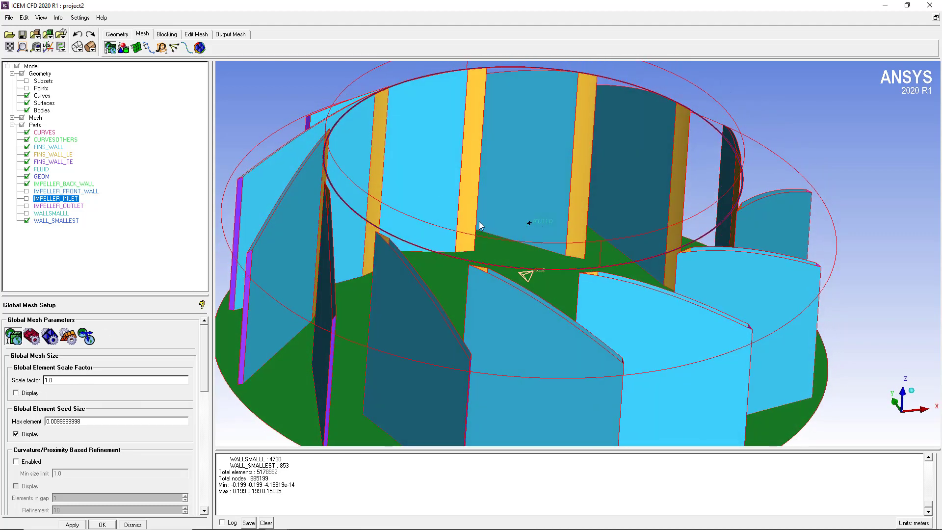
drag(479, 222, 292, 332)
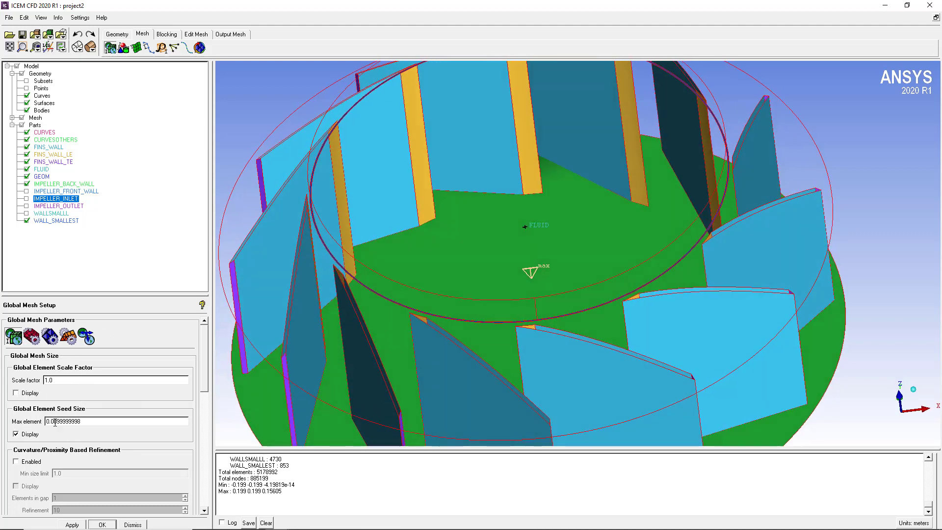
drag(422, 221, 399, 284)
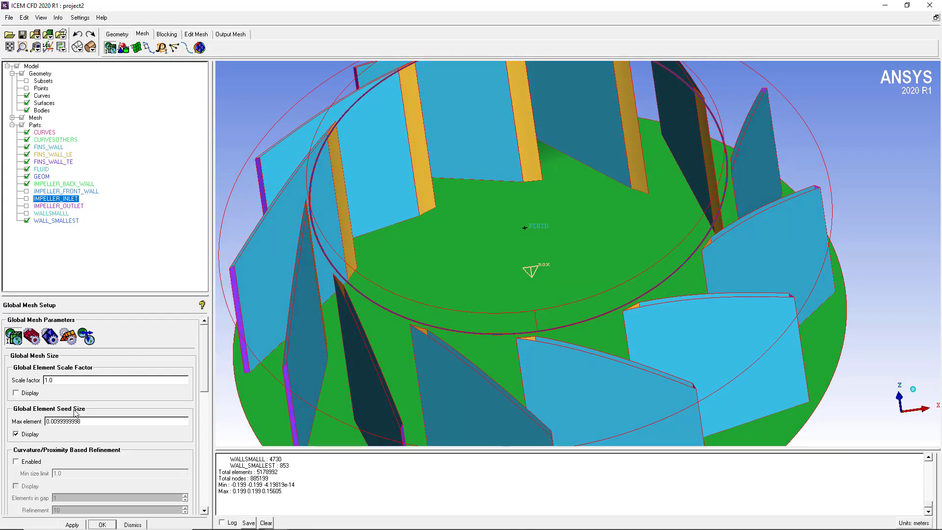
Step: Examine the maximum element size marker beside the fins and back wall from several angles
drag(479, 265, 459, 247)
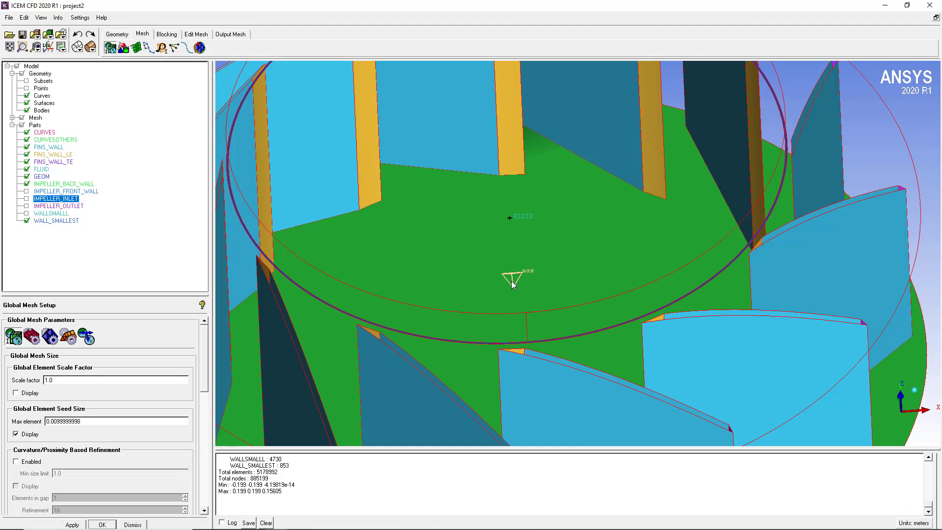
drag(512, 285, 243, 146)
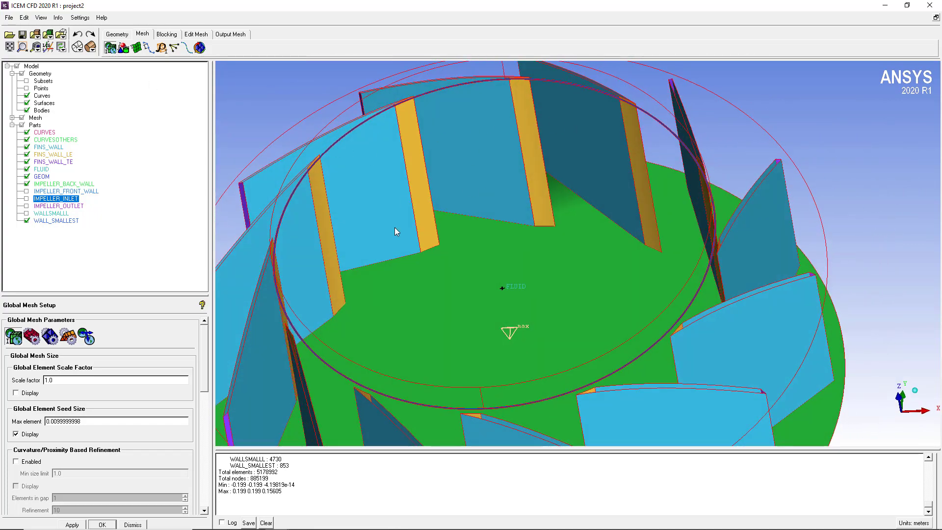
drag(393, 213, 452, 196)
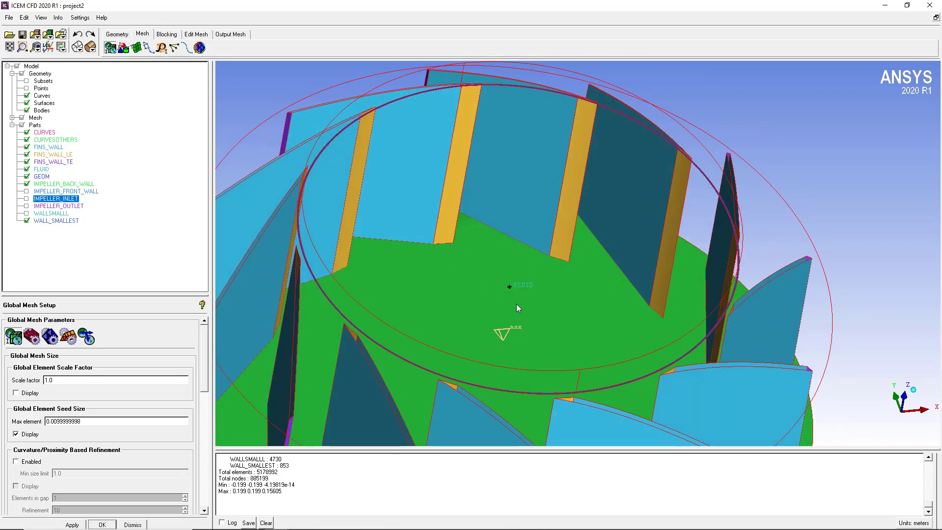
drag(517, 305, 406, 288)
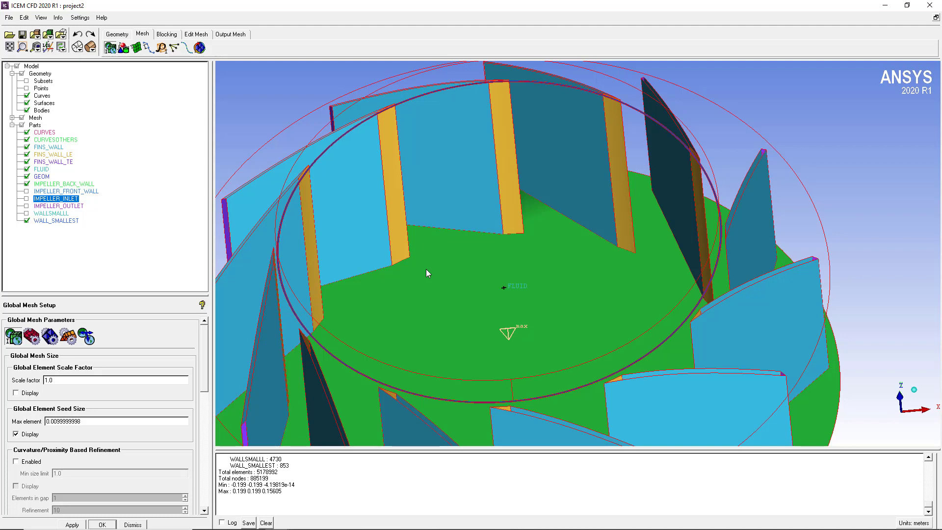
drag(531, 126, 529, 122)
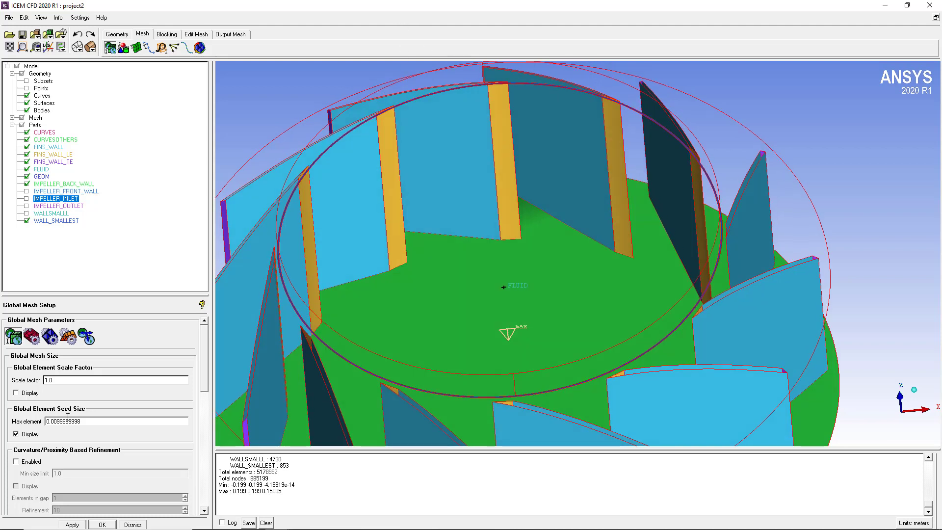
Step: Open the part mesh setup and compare the fin parts' maximum size, tetra size ratio and tetra width with the fin geometry
click(123, 48)
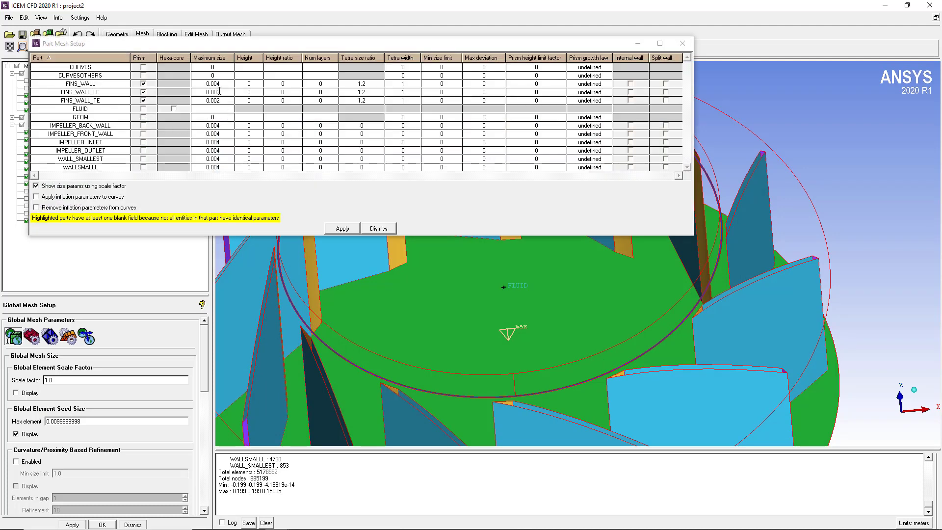
drag(364, 316, 489, 282)
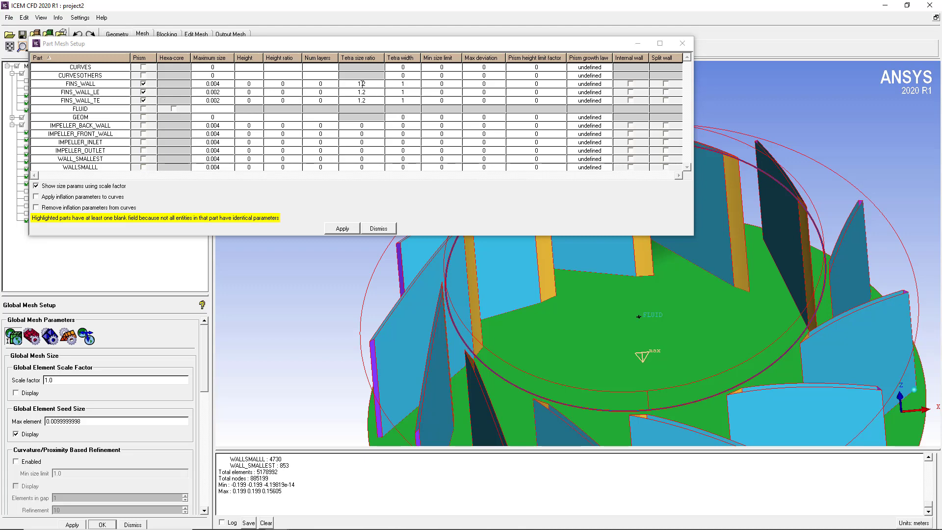
drag(449, 287, 444, 295)
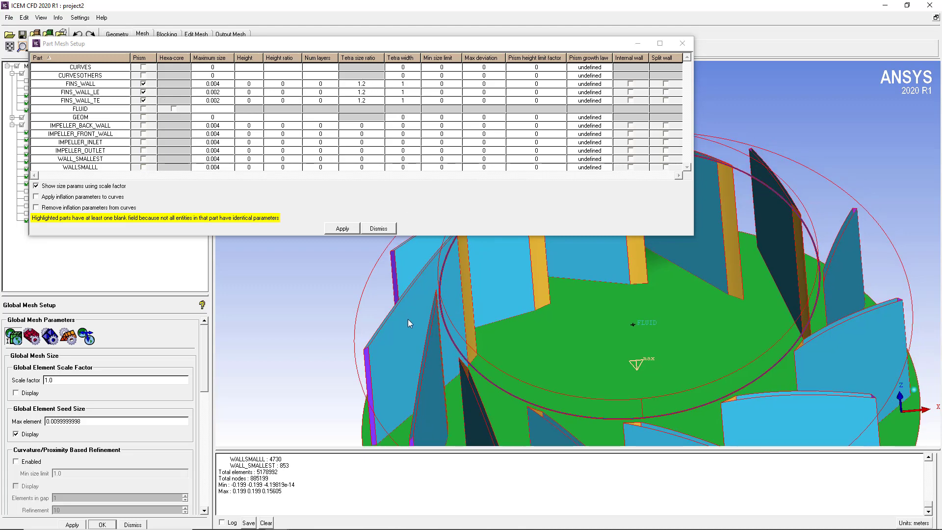
drag(375, 316, 312, 261)
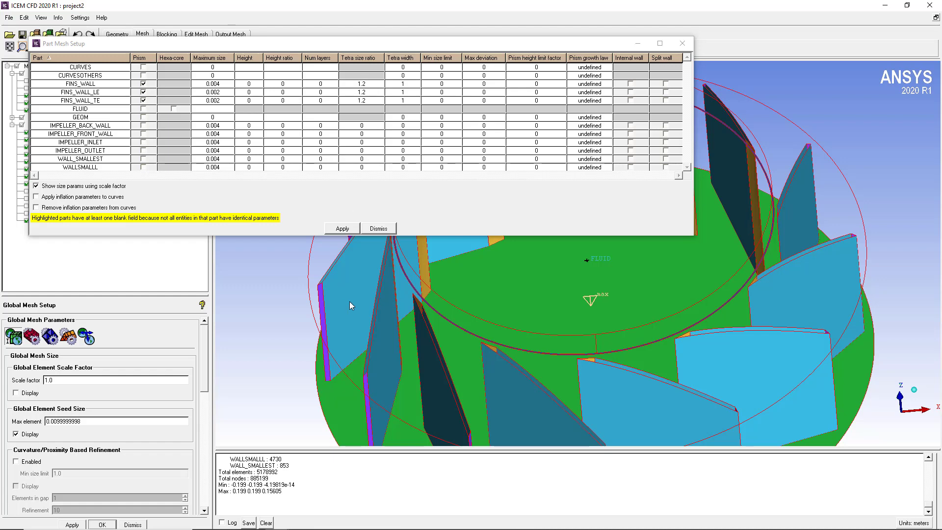
drag(328, 301, 324, 289)
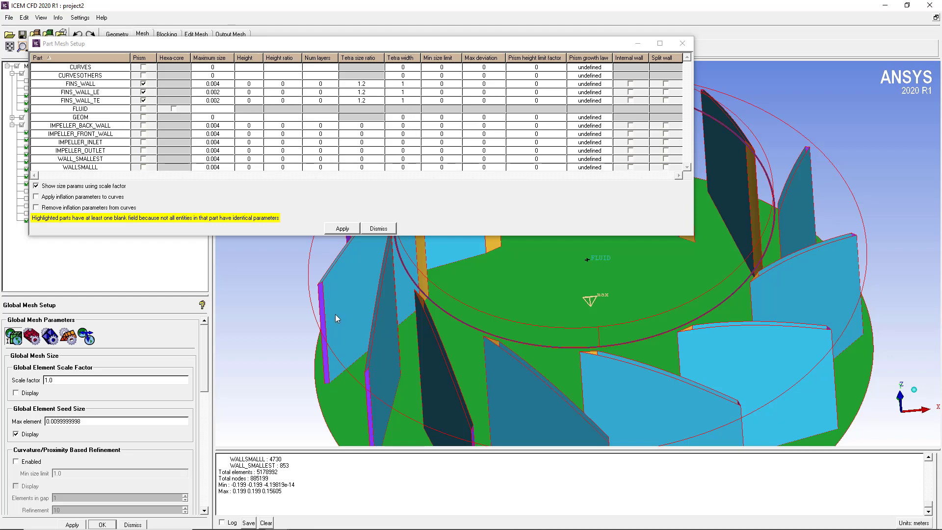
middle_drag(335, 318, 343, 328)
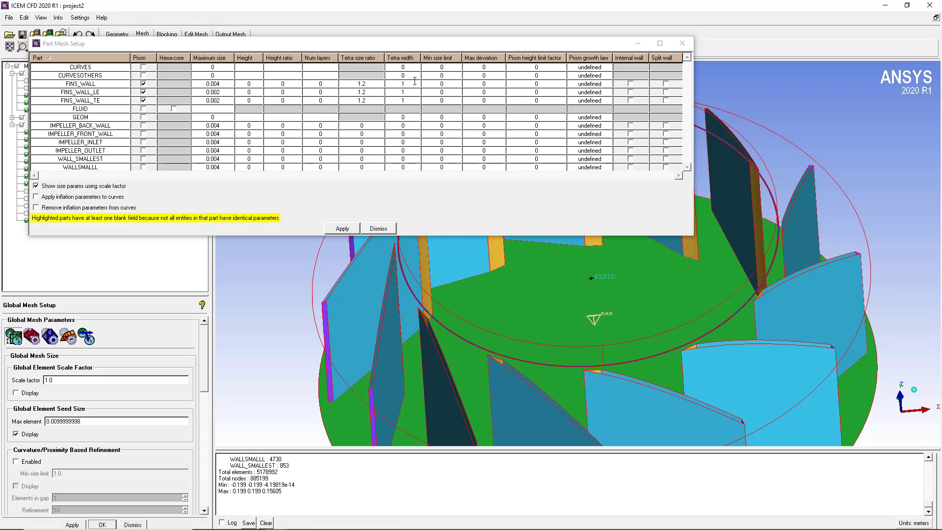
drag(333, 325, 418, 283)
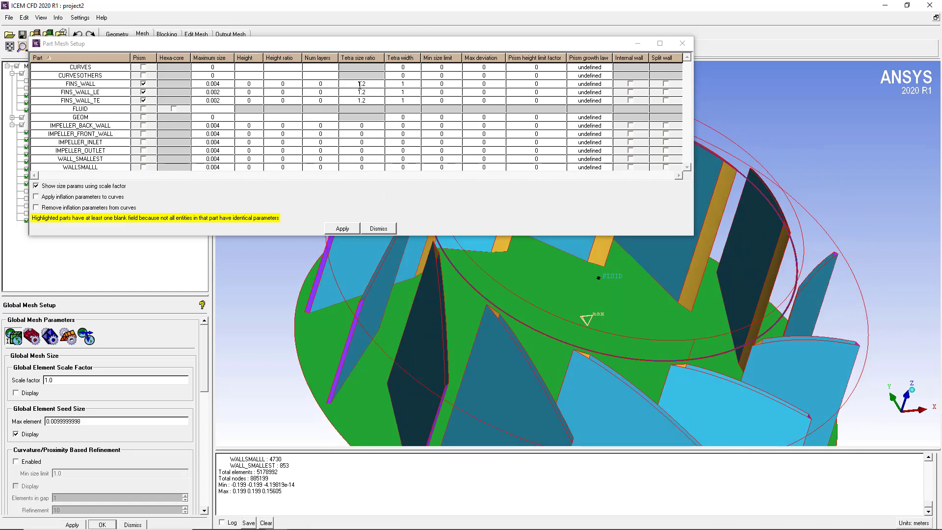
drag(553, 342, 379, 352)
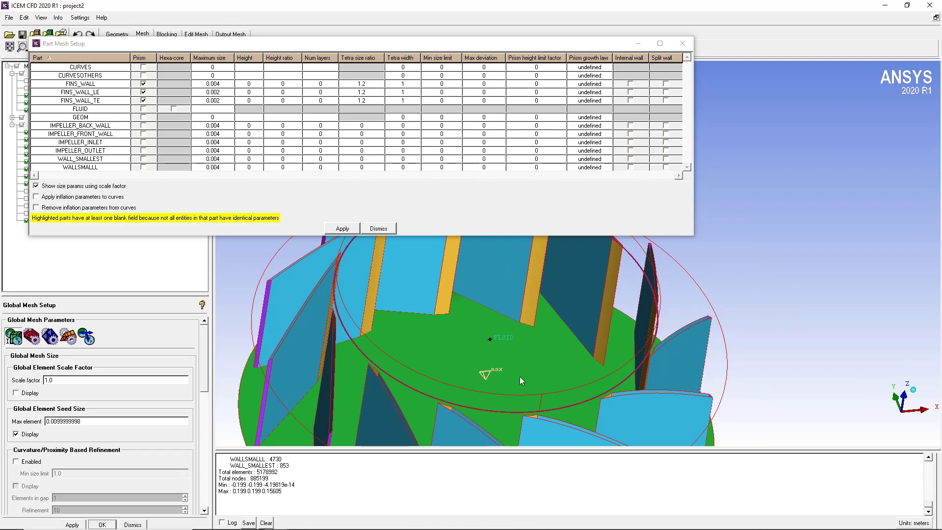
Step: Check the prism settings of the FINS_WALL, FINS_WALL_LE and FINS_WALL_TE parts, apply the part mesh parameters and close the setup
middle_drag(441, 329, 481, 367)
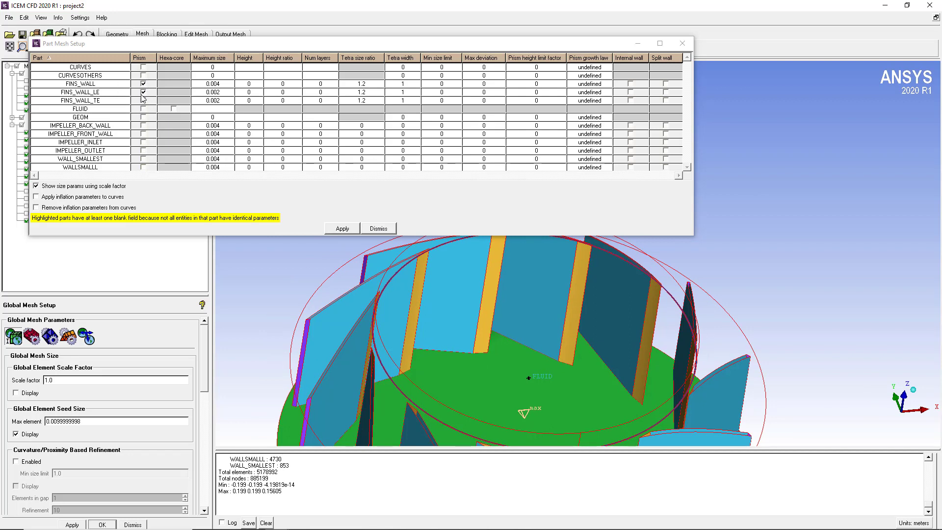
drag(363, 376, 339, 376)
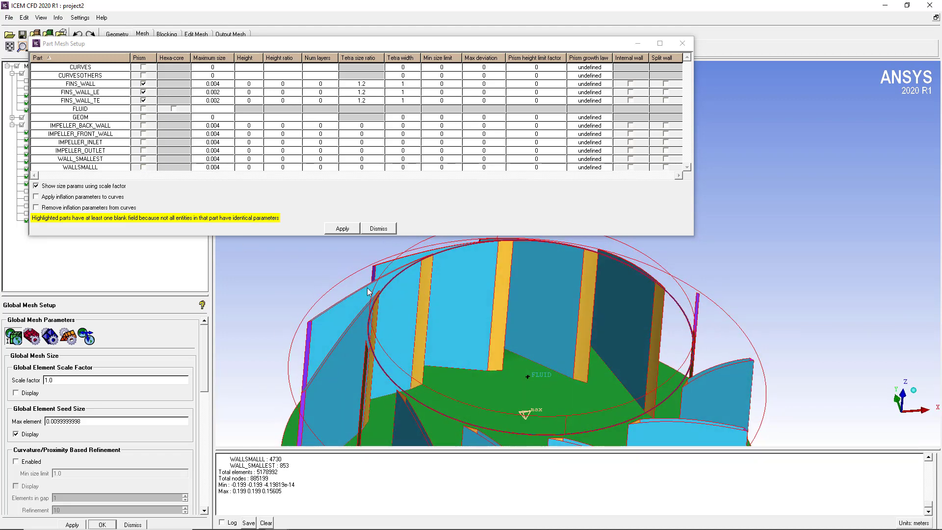
drag(368, 290, 352, 313)
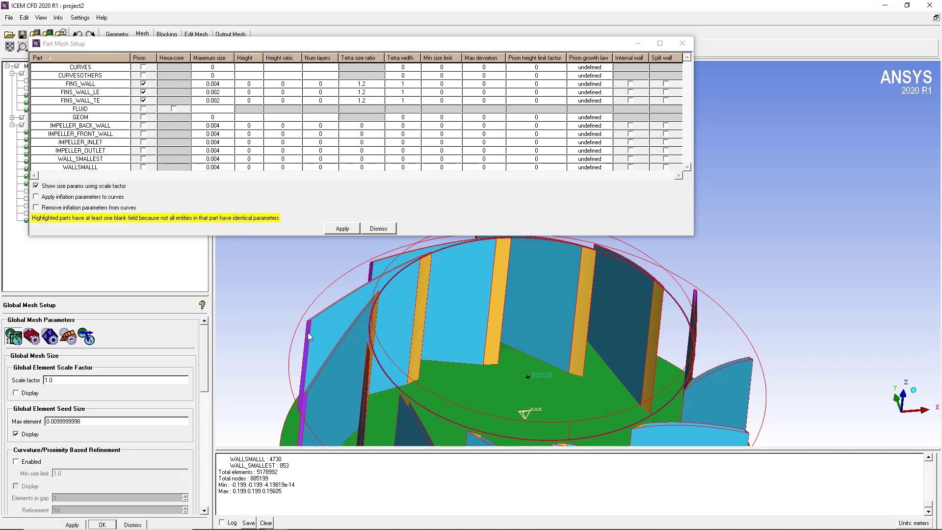
click(343, 229)
click(378, 229)
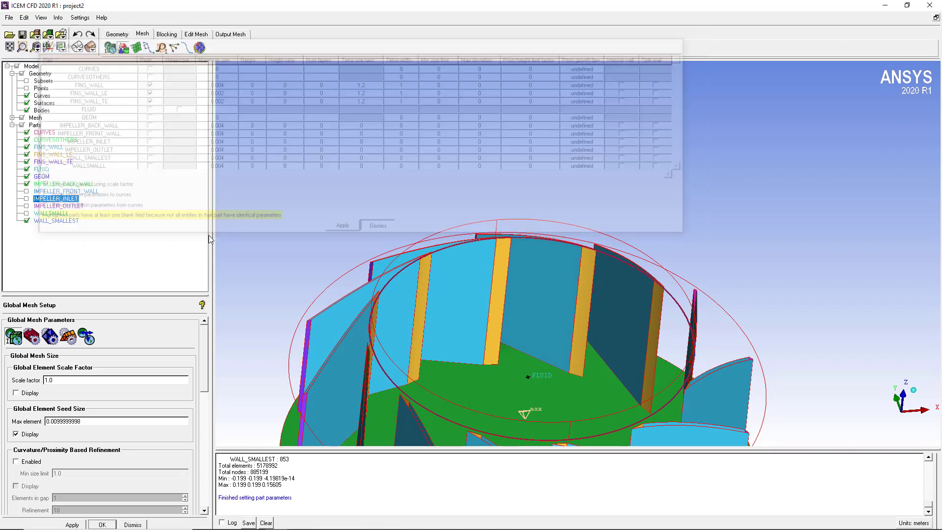
Step: Show the global volume meshing parameters, and switch to the VolumeMeshing PDF in the browser to skim its mesh type and octree slides
click(50, 337)
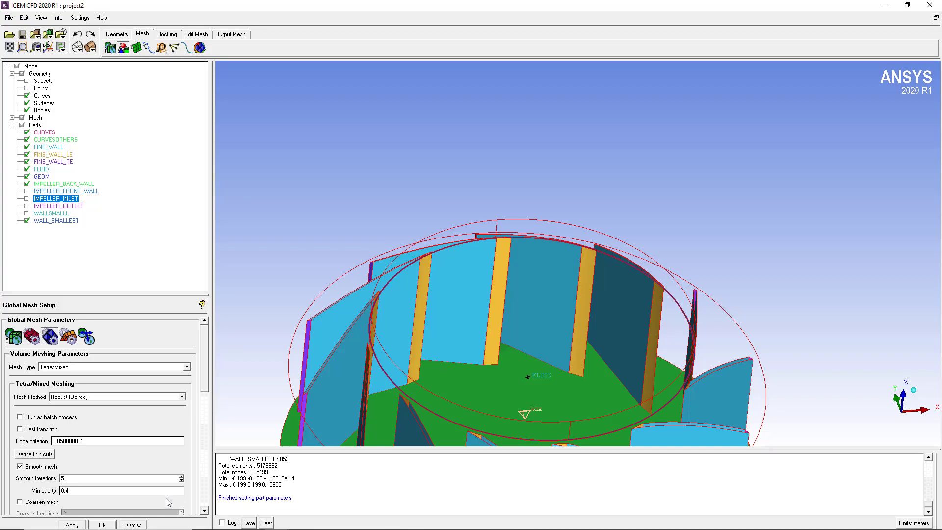
key(alt+Tab)
scroll(143, 343, down, 12)
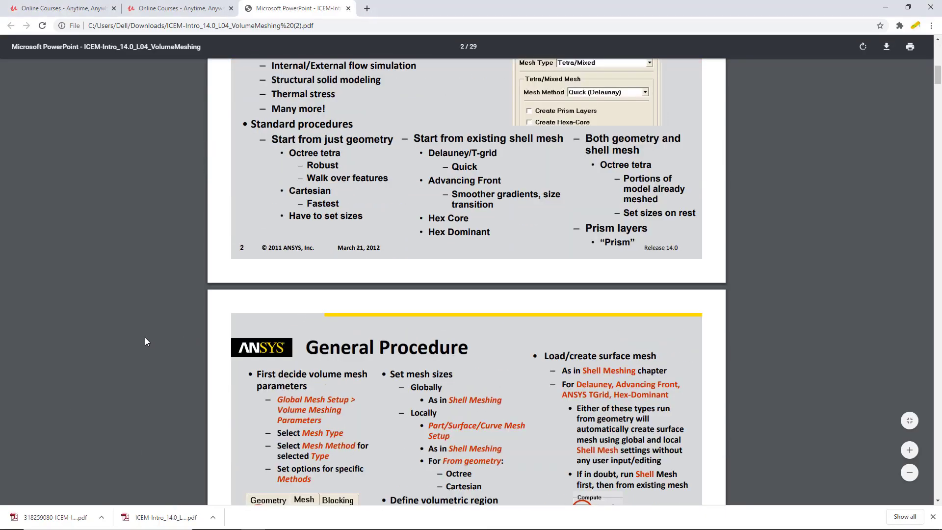
scroll(139, 341, up, 6)
scroll(137, 337, down, 15)
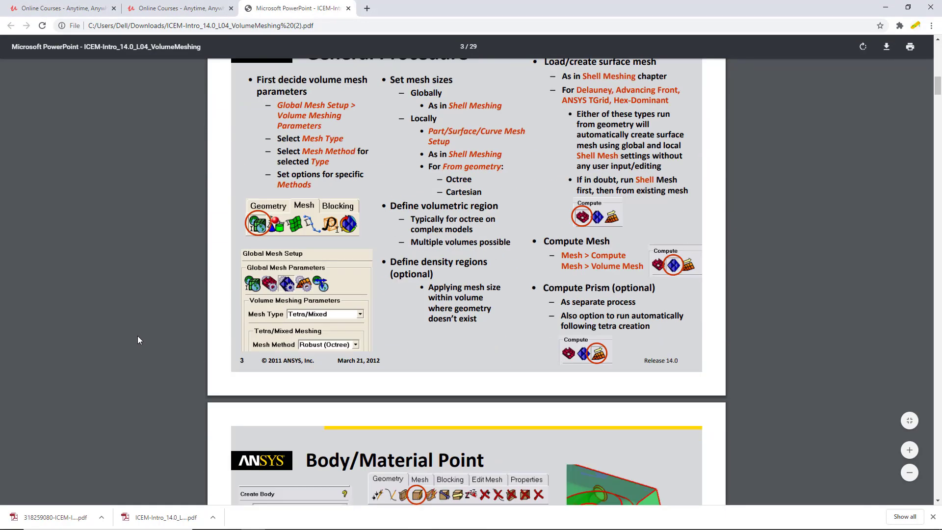
scroll(146, 319, down, 8)
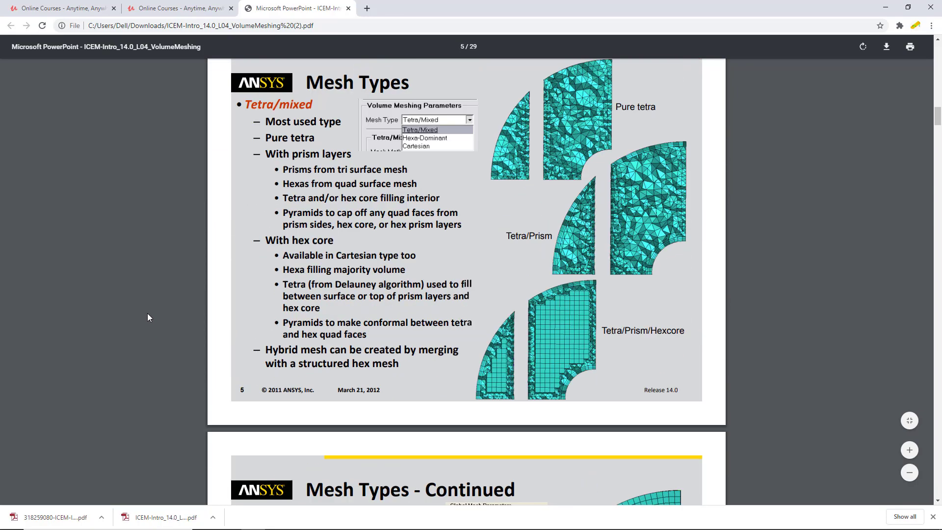
scroll(158, 307, down, 8)
scroll(158, 307, down, 16)
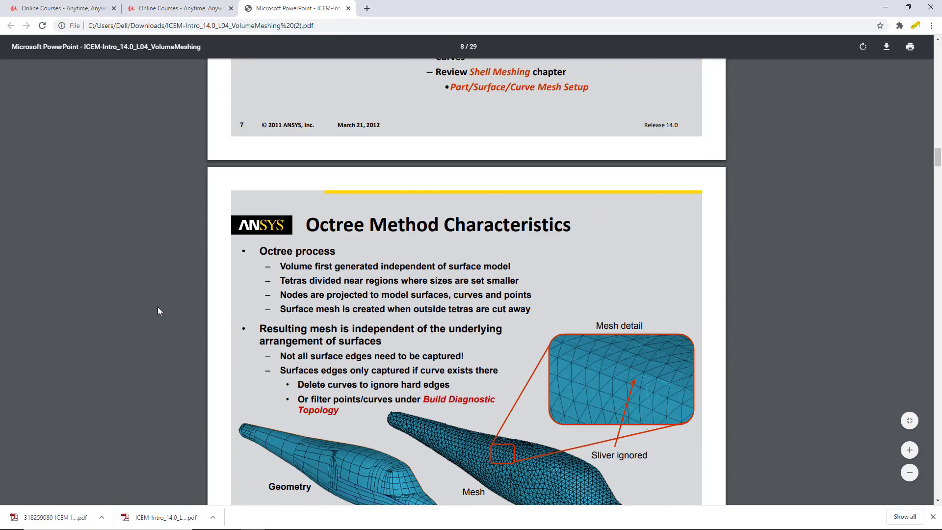
scroll(158, 310, down, 14)
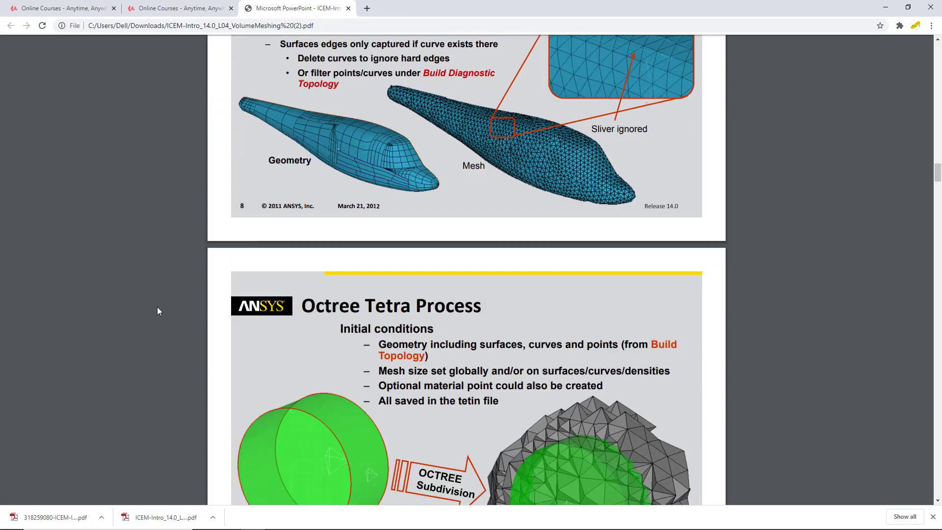
scroll(157, 307, down, 11)
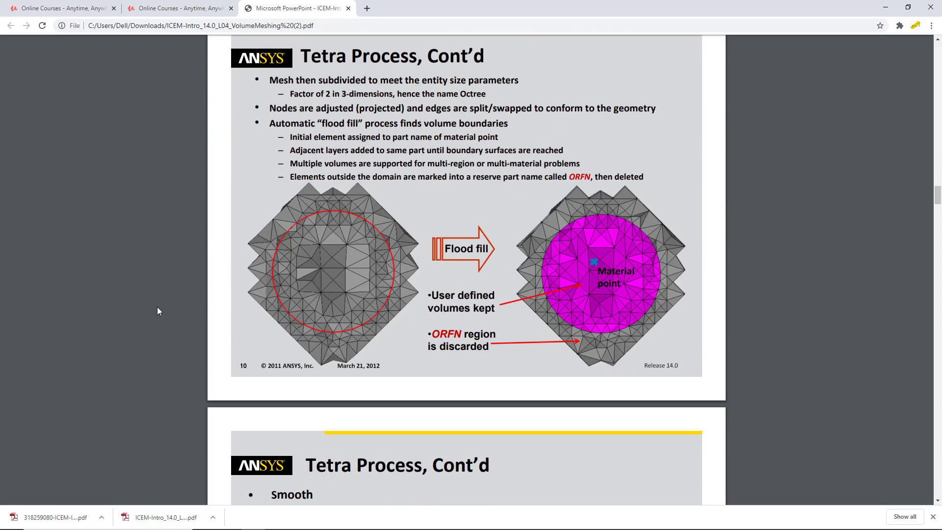
Step: Search the PDF for "edge" and go through the matches to the Edge Criterion entry on the Tetra Octree options slide
key(ctrl+f)
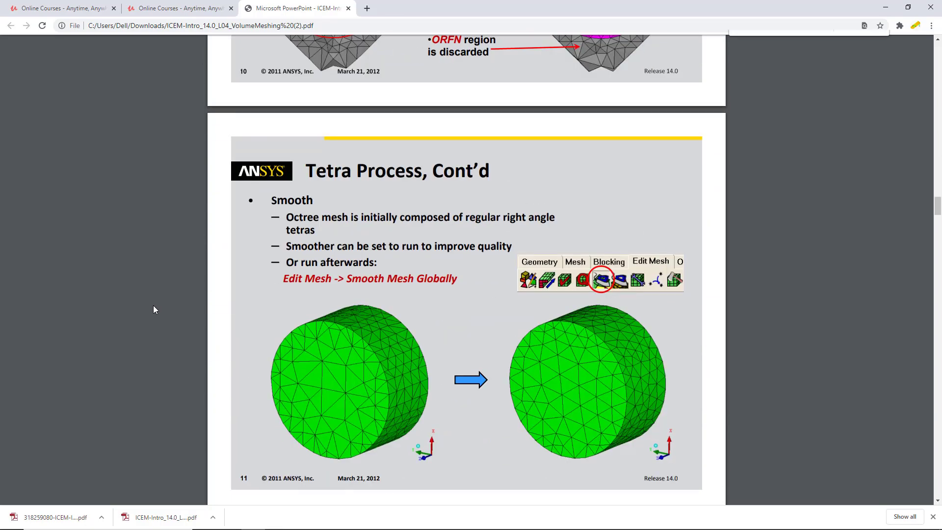
text(edge)
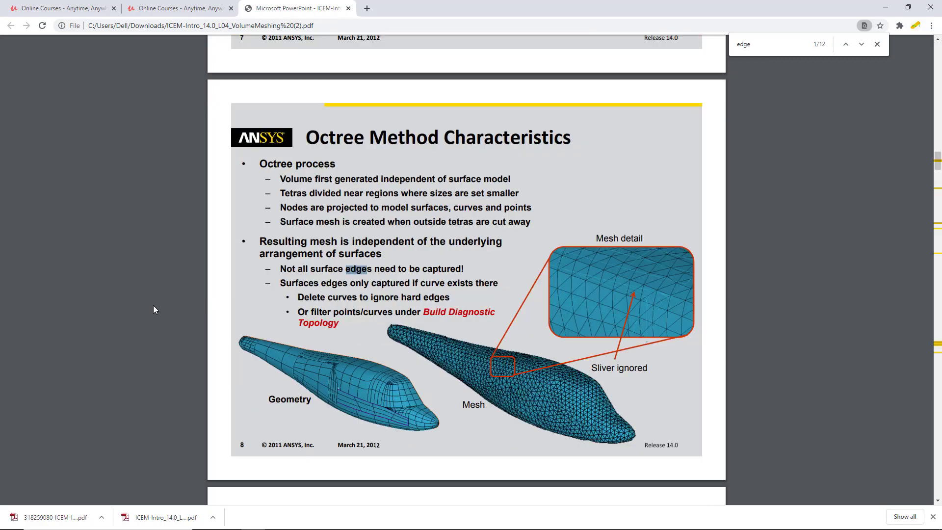
key(Return)
key(Return)
key(Return)
key(Return)
key(Return)
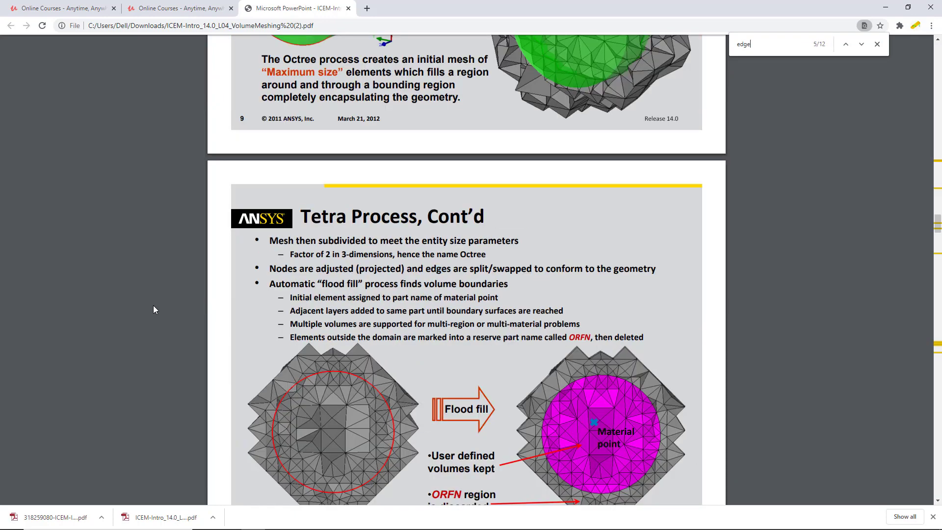
key(Return)
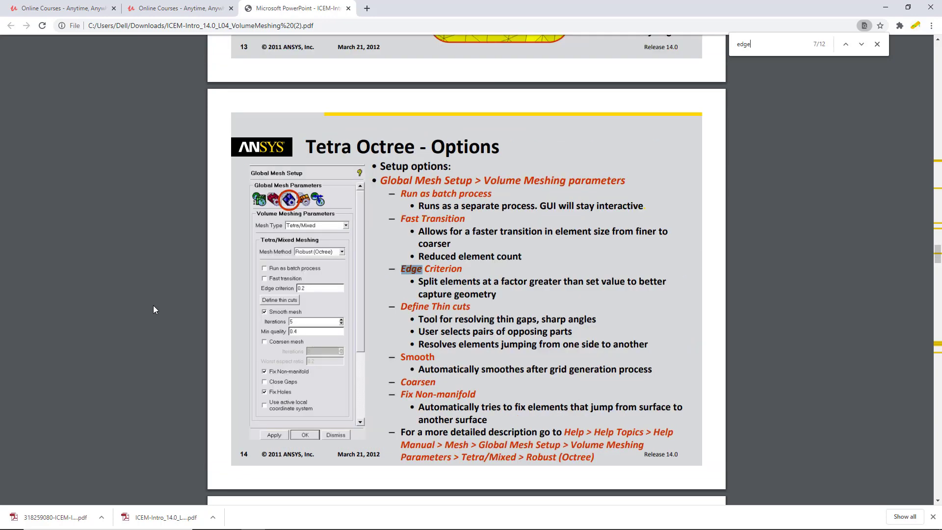
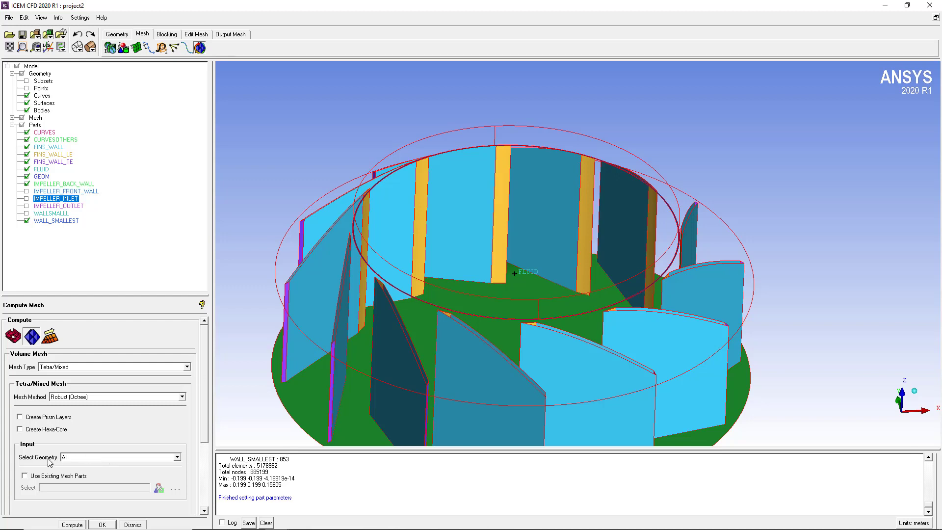
Step: Compute the Tetra/Mixed volume mesh with the Robust (Octree) method on all geometry, replacing the existing mesh
click(84, 525)
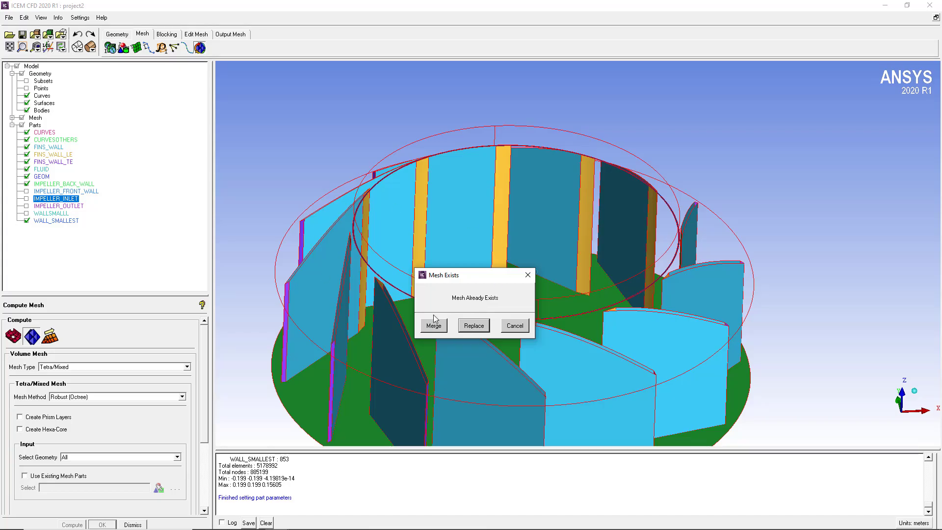
click(469, 325)
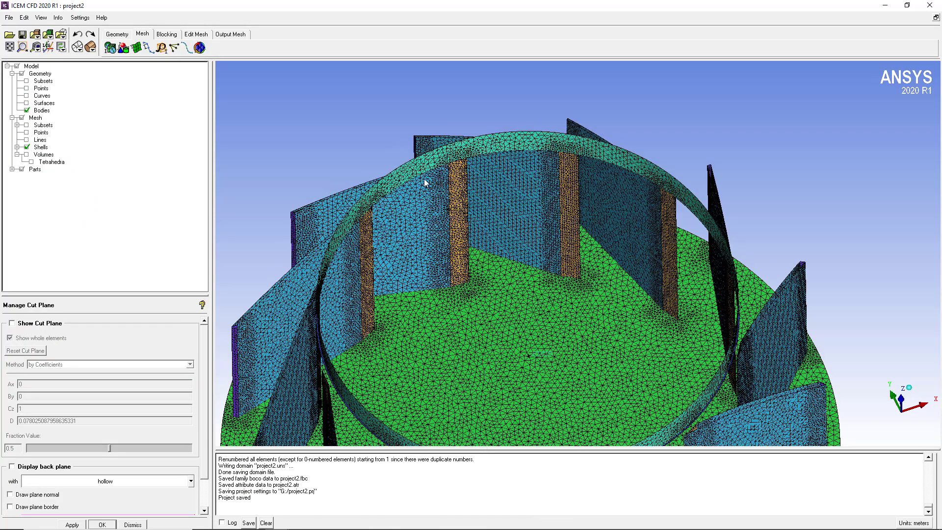
Step: Inspect the computed shell mesh on the fins, leading edges and back wall, up close and as a whole
drag(425, 184, 430, 244)
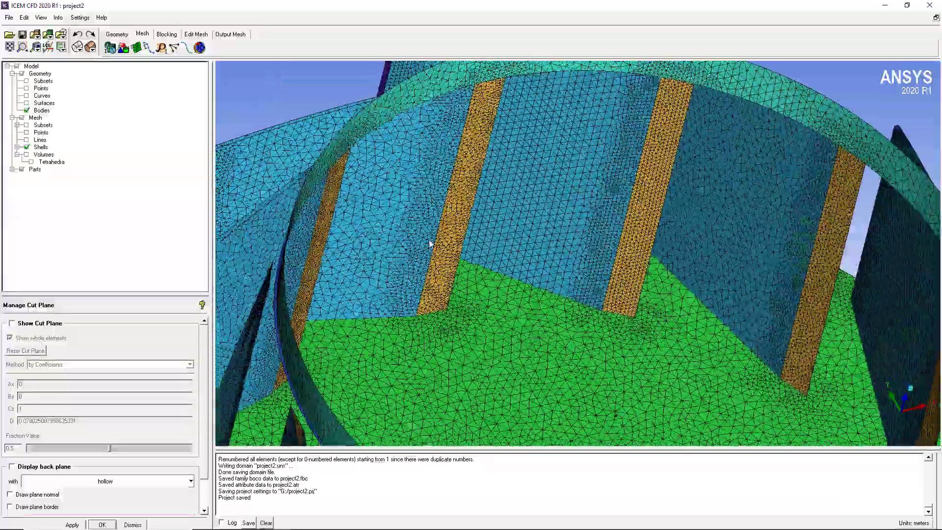
right_drag(430, 244, 583, 248)
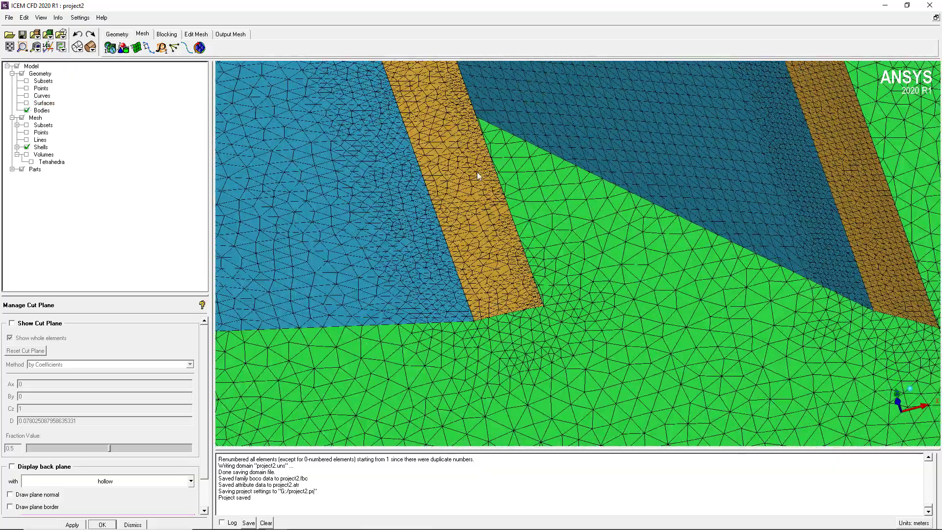
drag(478, 171, 667, 167)
right_drag(667, 167, 668, 422)
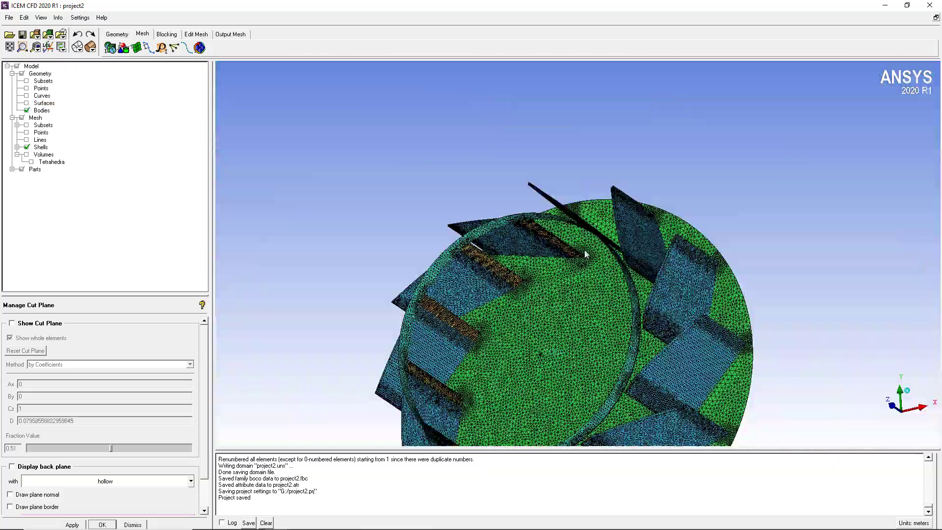
drag(669, 305, 668, 162)
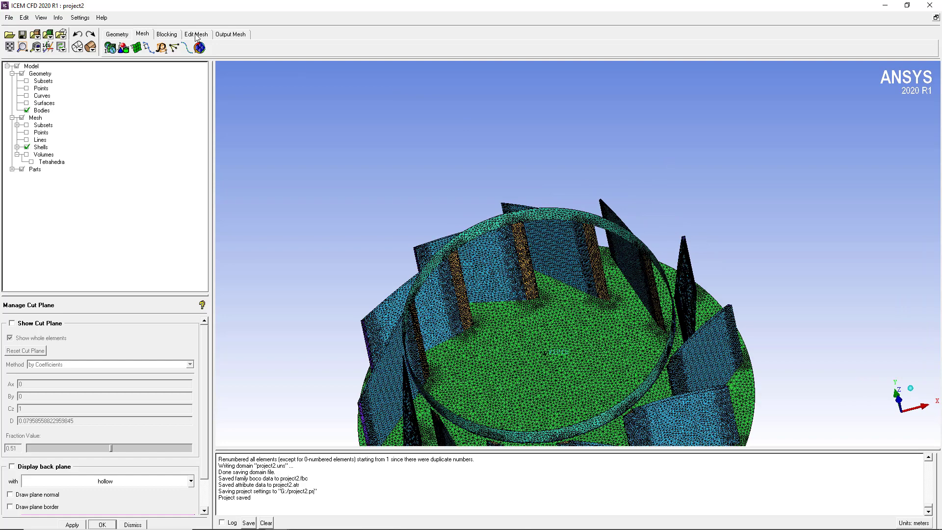
Step: Check the quality of all TETRA_4 and TRI_3 elements with the Quality criterion, and look through the available criteria
click(196, 34)
click(122, 48)
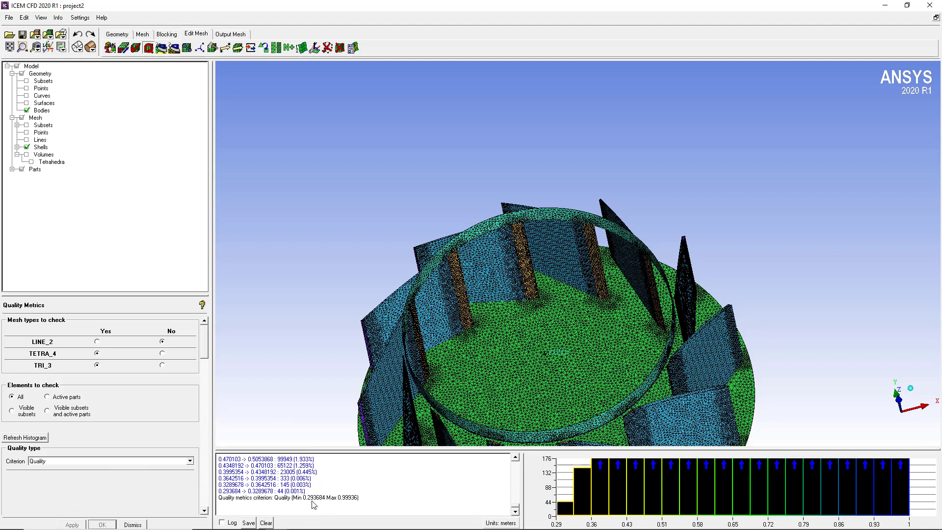
click(190, 461)
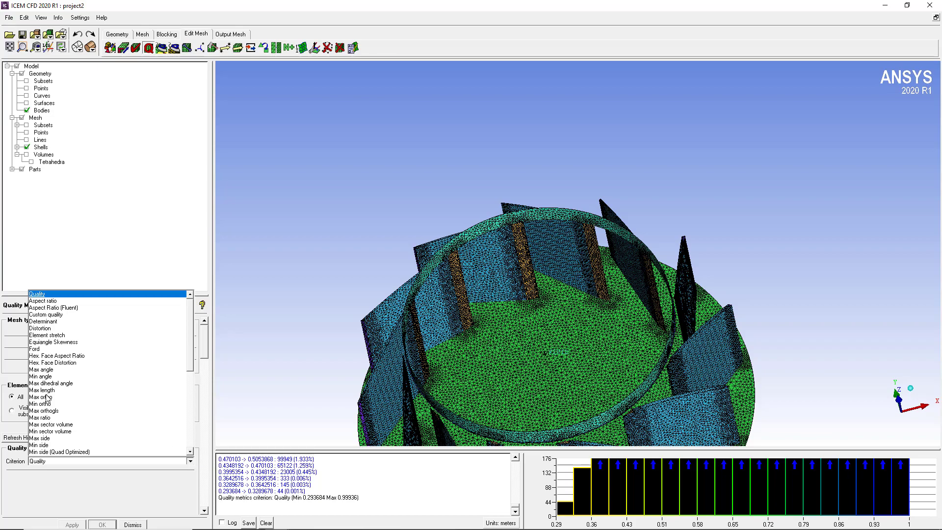
click(249, 321)
drag(366, 290, 565, 186)
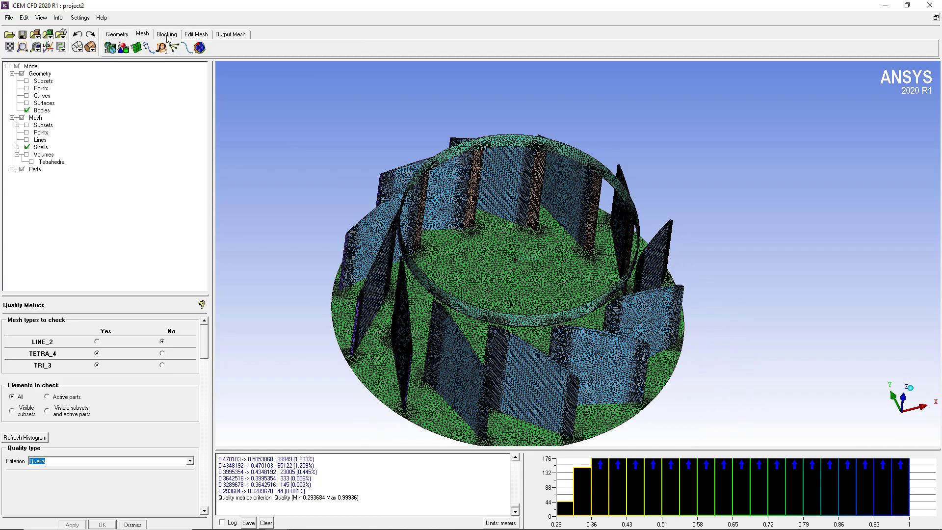
click(339, 49)
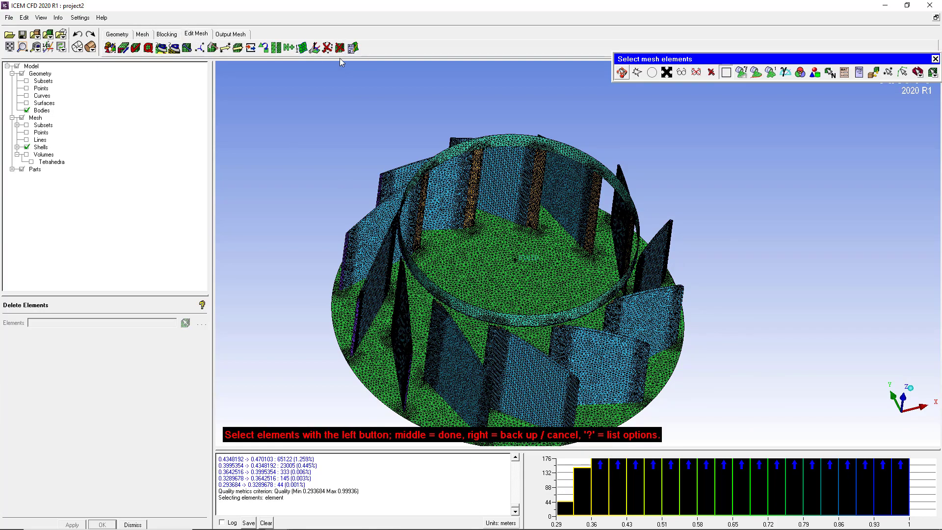
right_click(357, 153)
drag(357, 155, 224, 134)
Step: Show a cut plane through the mesh by coefficients, with whole elements, and view the cut fins
right_click(35, 118)
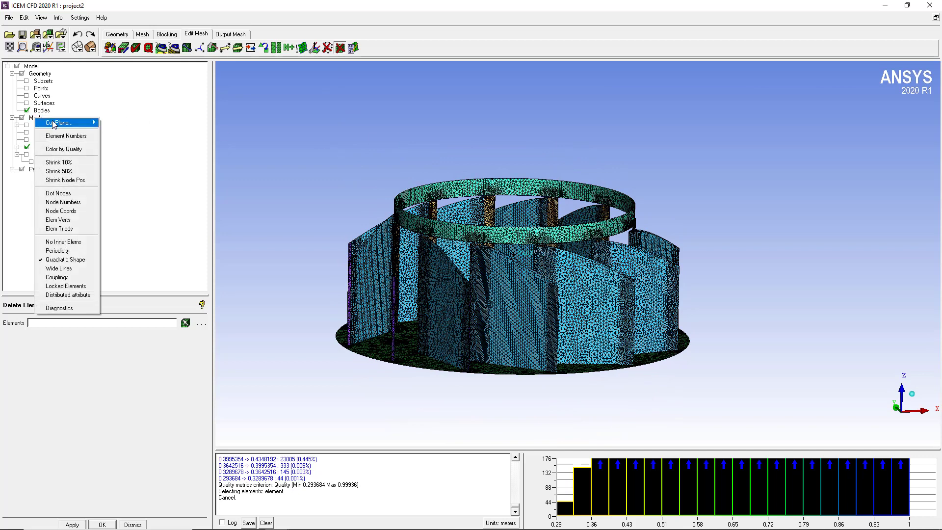
mouse_move(79, 124)
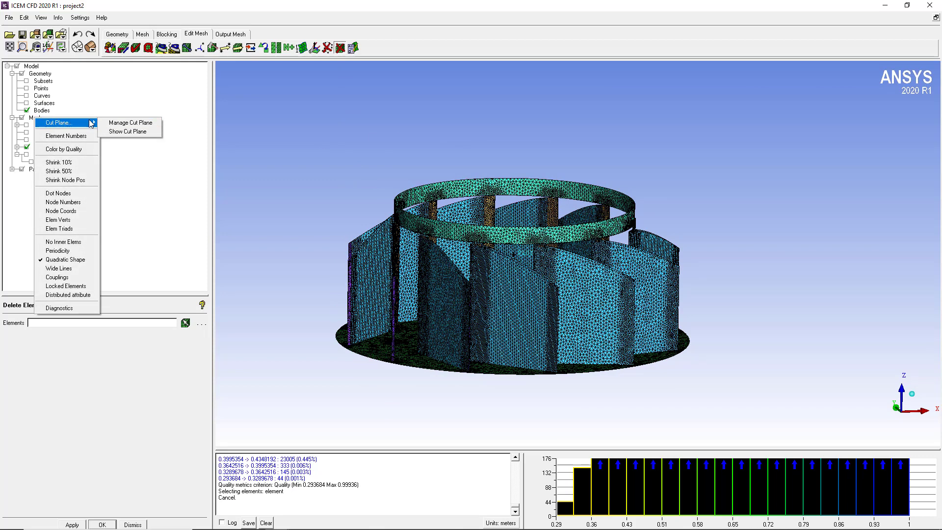
click(117, 123)
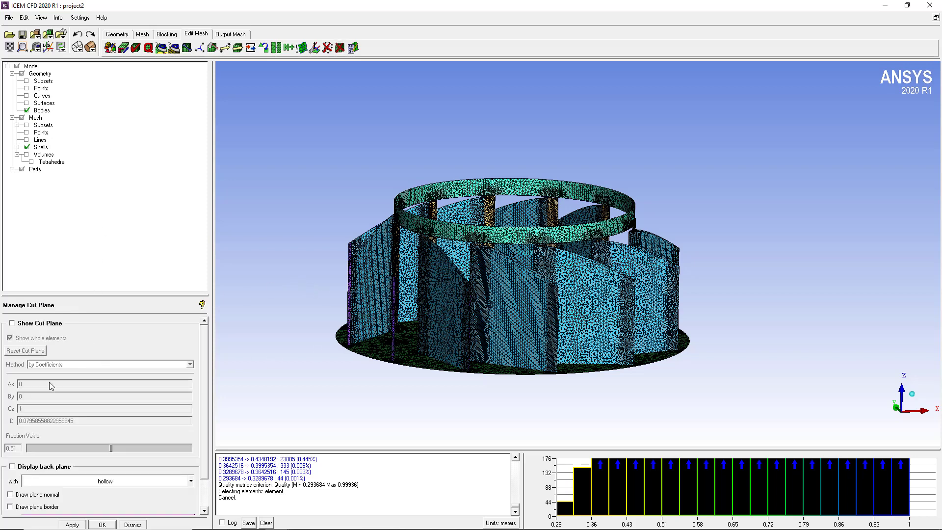
click(16, 323)
drag(340, 250, 383, 334)
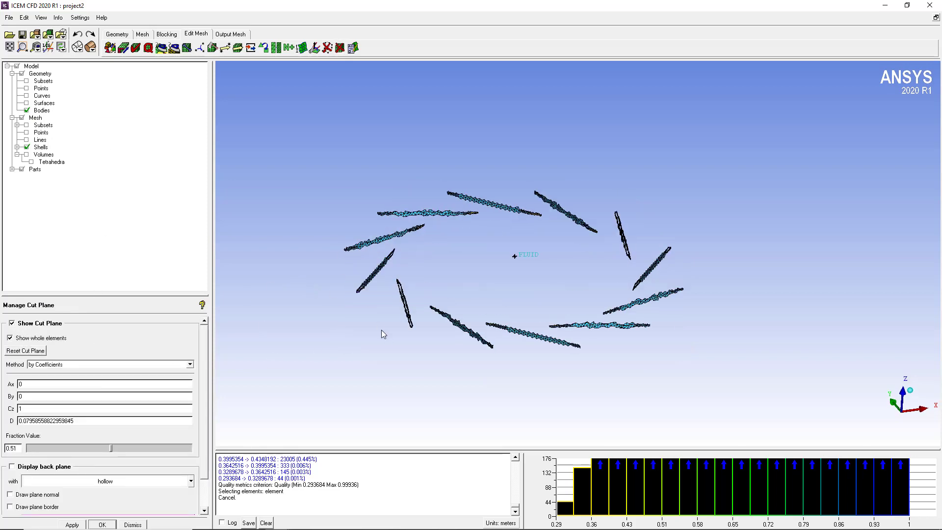
Step: Show the geometry surfaces and inspect the cut volume mesh around the fins and in the impeller's centre
click(27, 103)
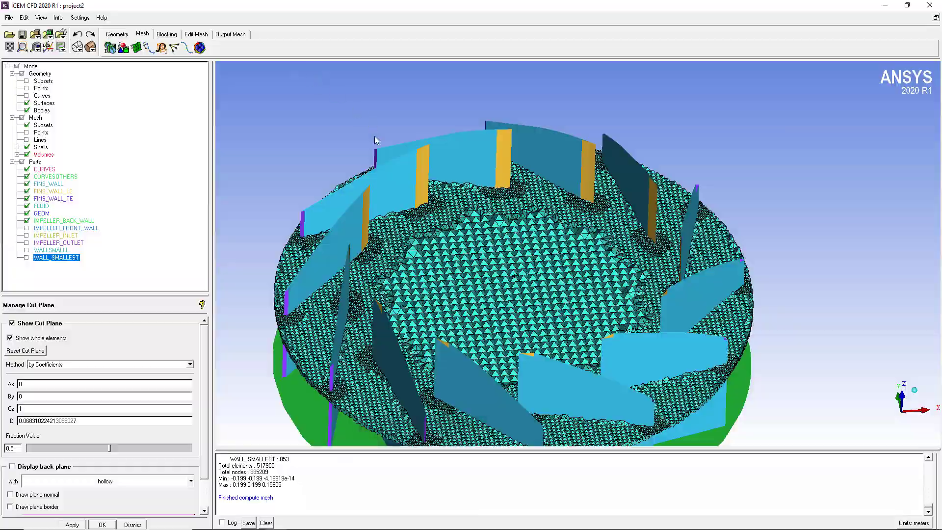
drag(375, 136, 443, 197)
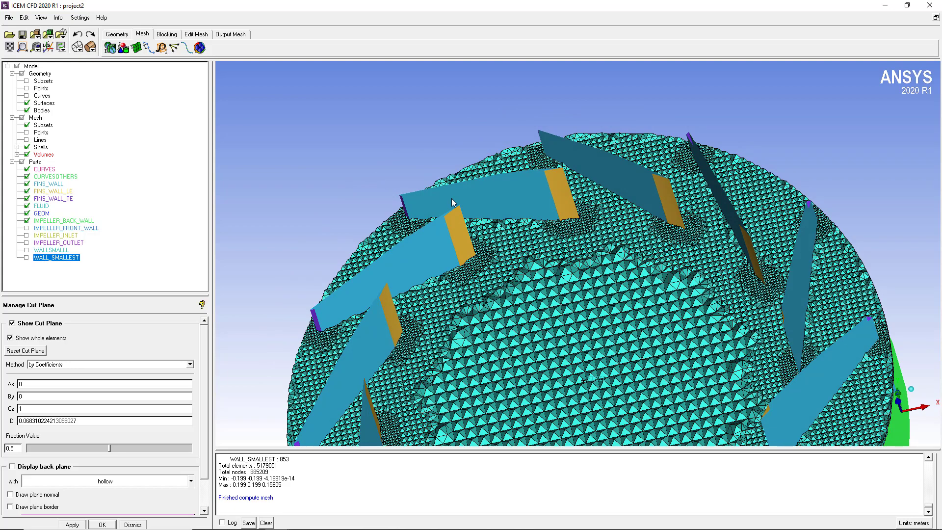
drag(452, 205, 265, 66)
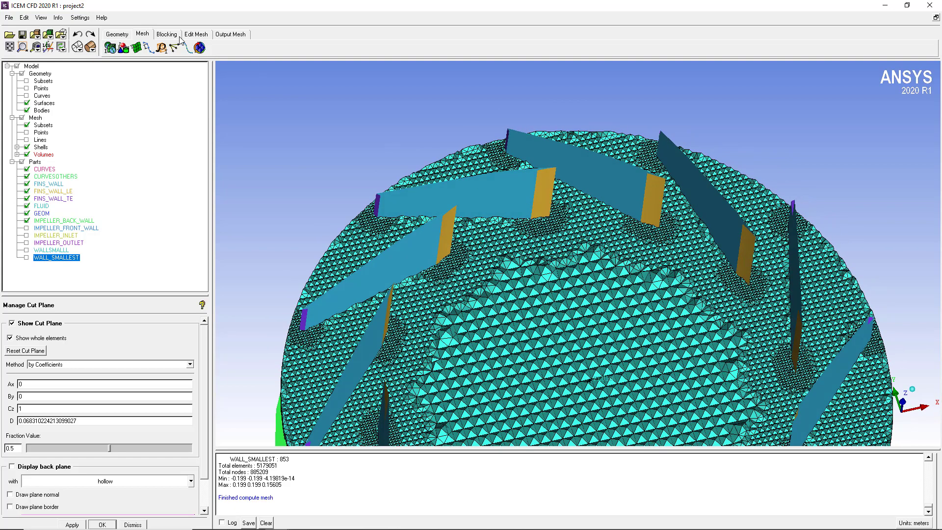
Step: Delete all 3-D volume elements from the mesh, keeping the shell mesh
click(192, 34)
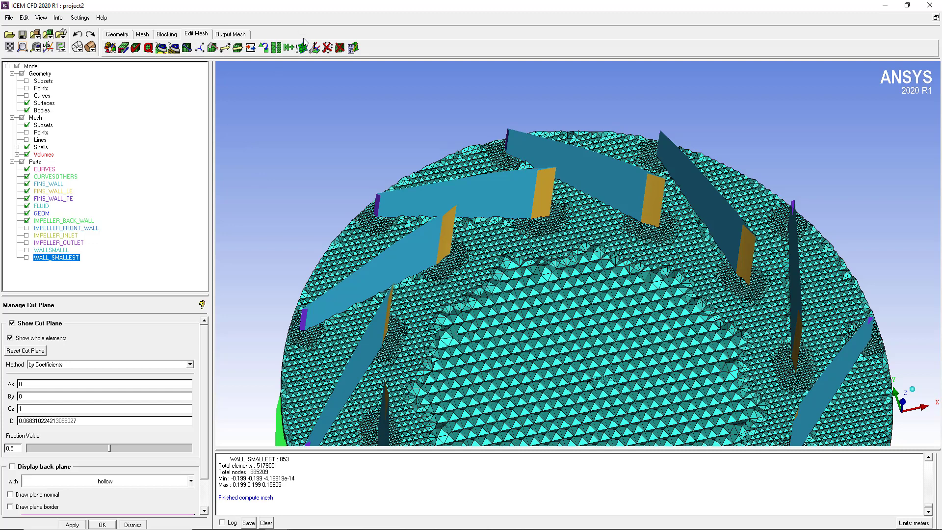
click(340, 48)
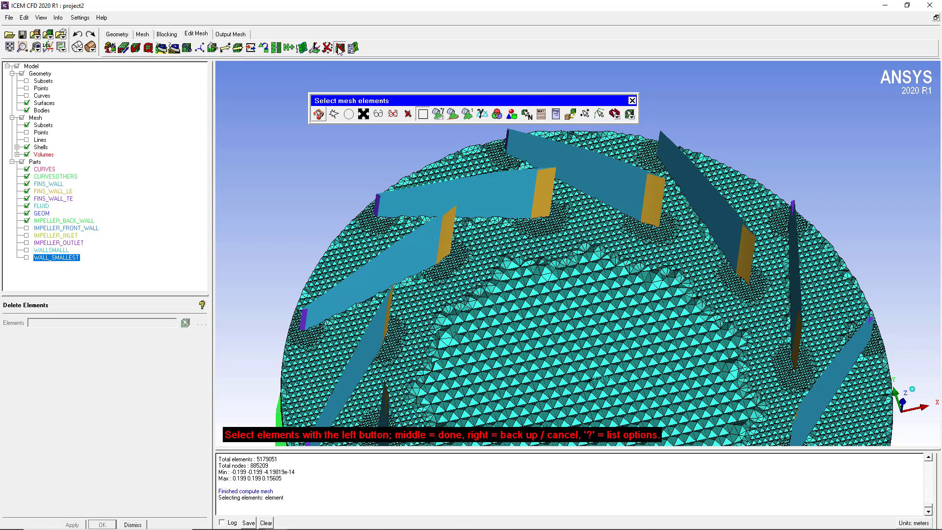
click(630, 115)
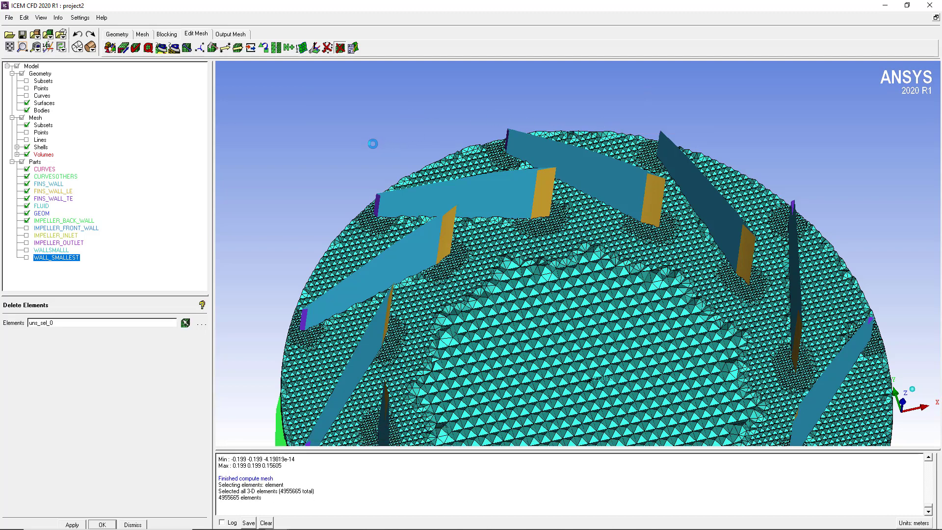
right_click(373, 144)
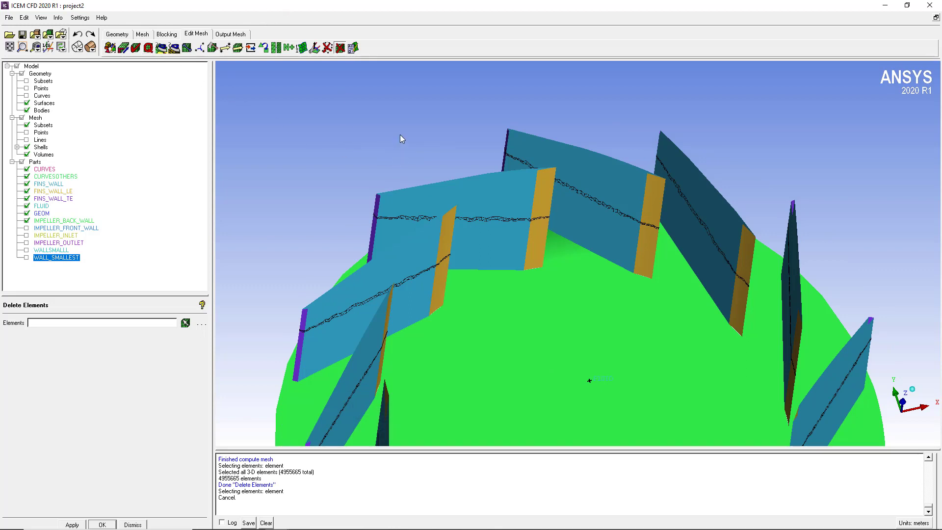
Step: Smooth the TRI_3 shell elements of all parts globally with 5 iterations up to a quality value of 0.8
click(161, 48)
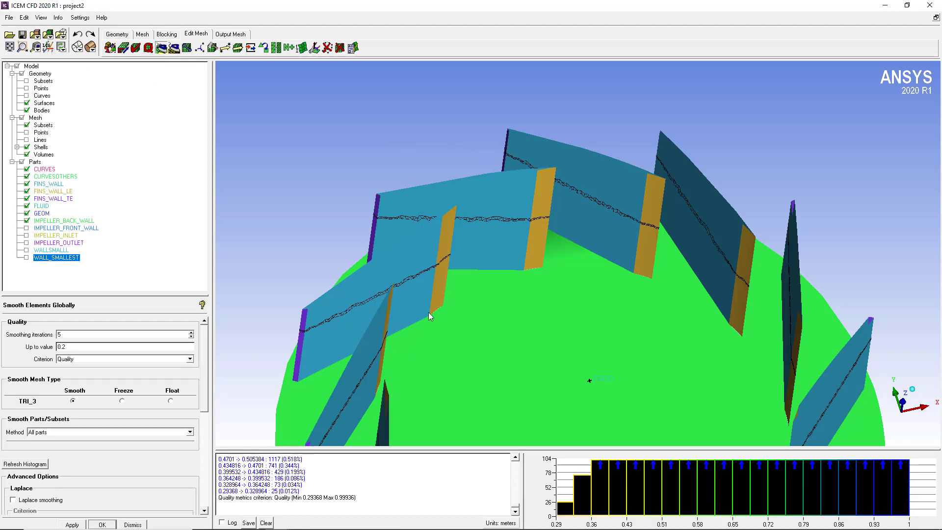
drag(428, 312, 384, 286)
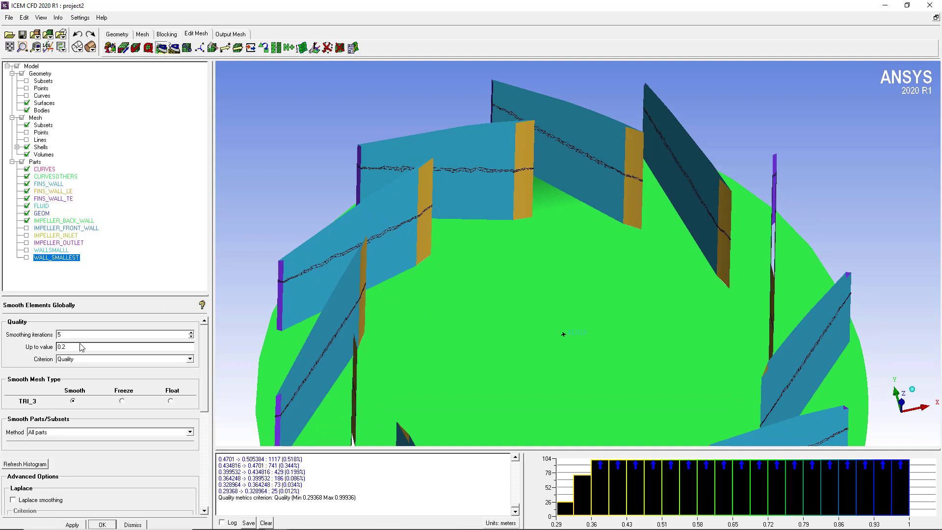
drag(81, 347, 43, 342)
click(72, 525)
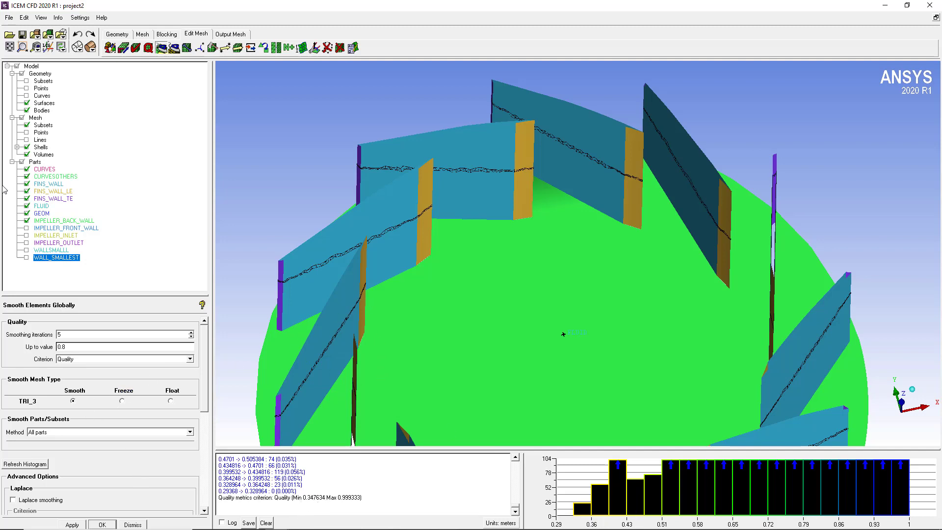
Step: Hide the mesh cut plane, geometry surfaces, WALL_SMALLEST part and bodies, and view the smoothed shell mesh on the fins and back wall
right_click(35, 118)
mouse_move(52, 129)
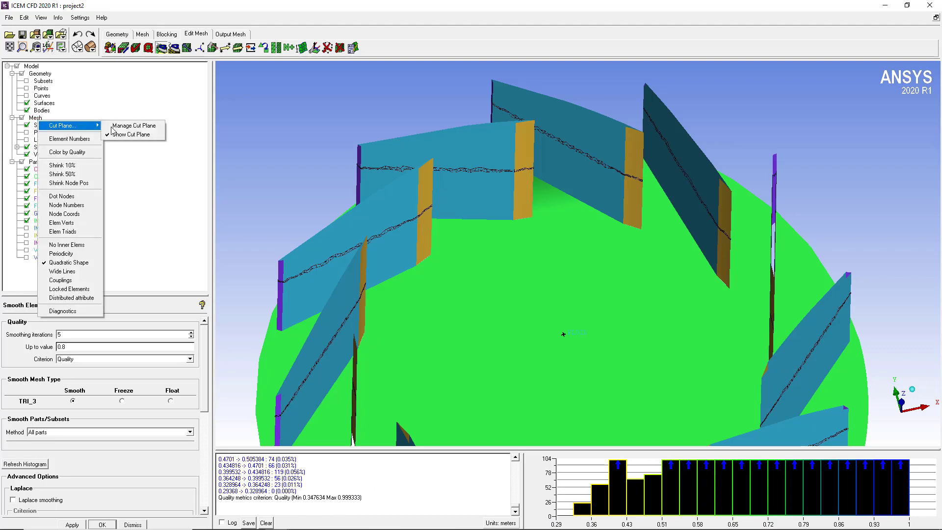
click(131, 134)
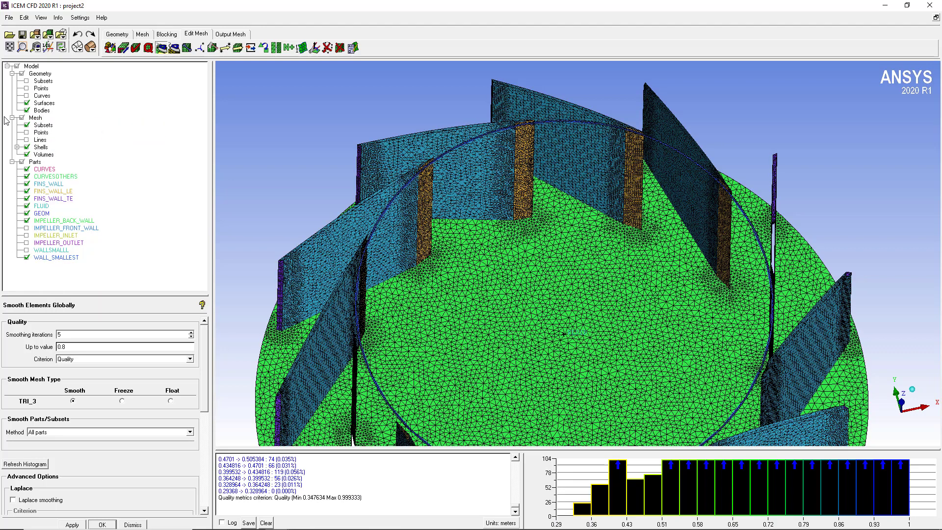
click(27, 103)
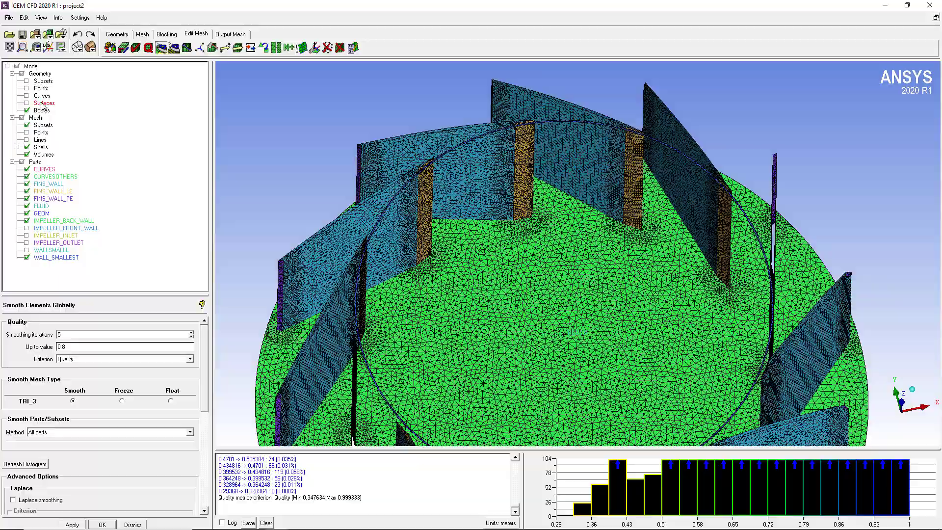
click(27, 258)
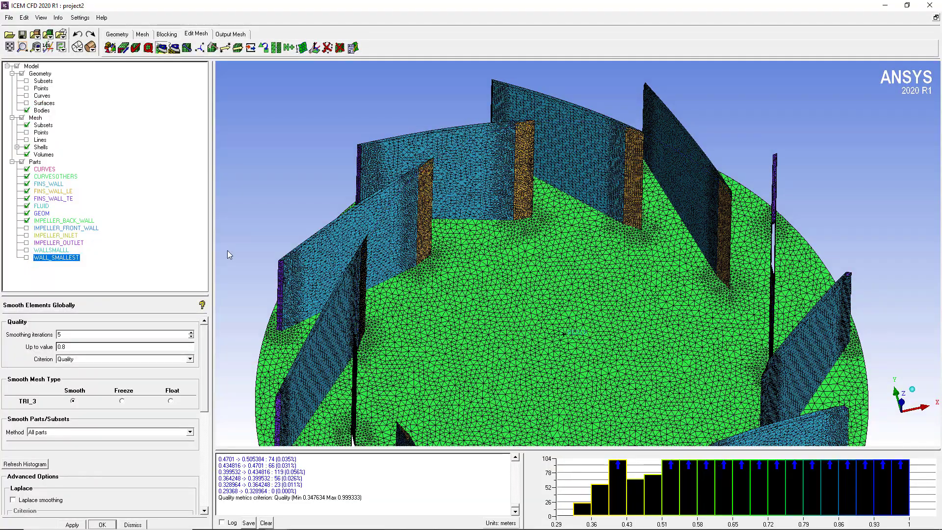
drag(422, 230, 466, 214)
drag(519, 278, 516, 277)
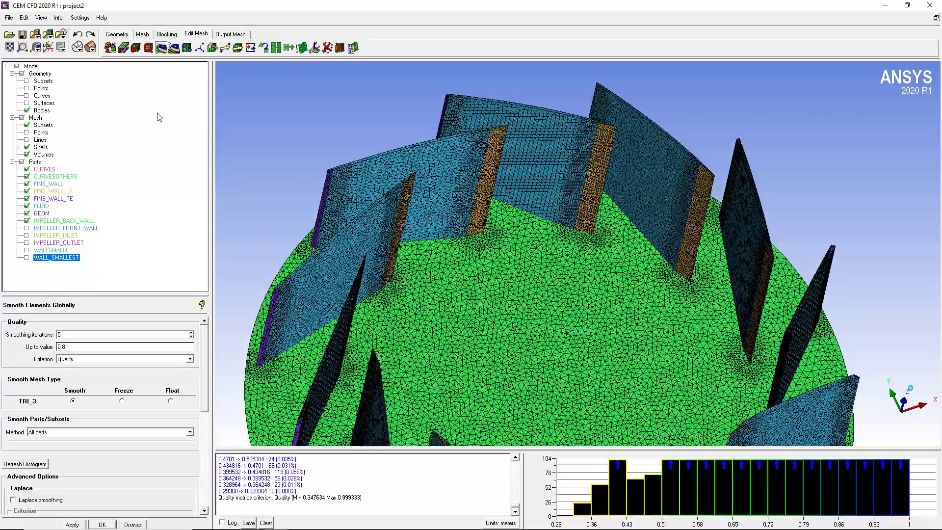
click(26, 110)
drag(493, 230, 281, 171)
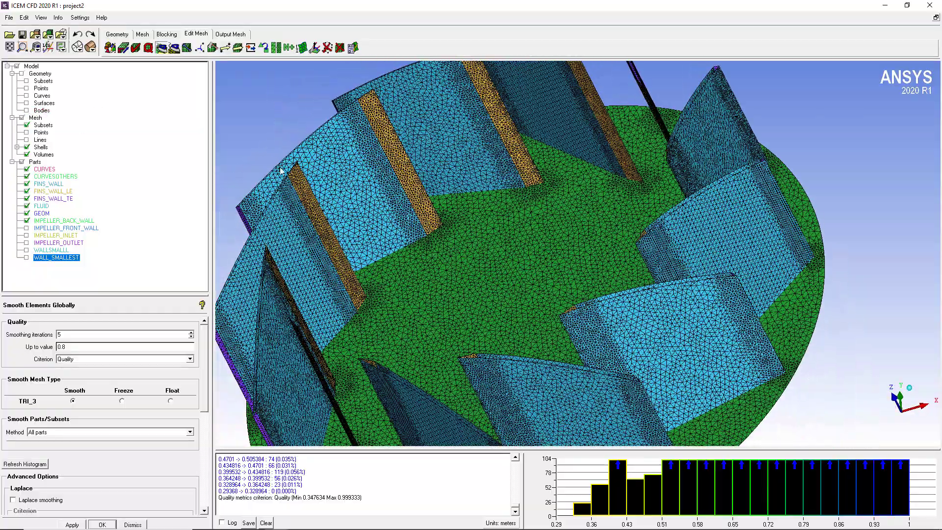
Step: Enable Laplace smoothing with the Edge length criterion and smooth the shell mesh of all parts again
click(24, 500)
scroll(199, 393, down, 3)
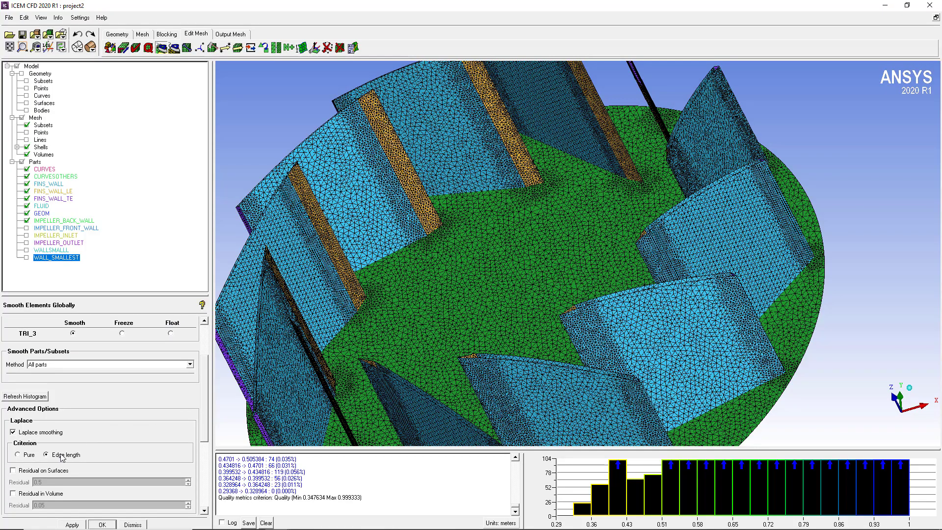
drag(507, 239, 501, 237)
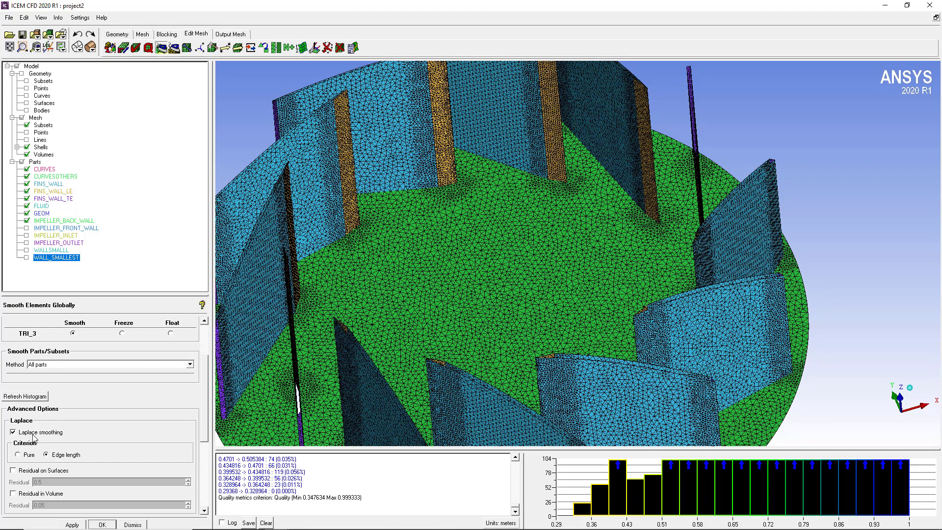
drag(558, 154, 608, 184)
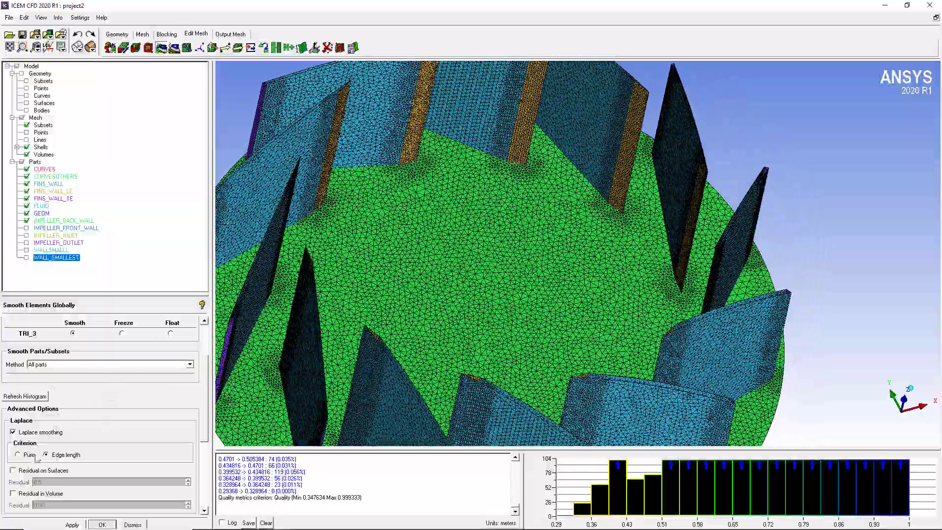
drag(425, 193, 338, 154)
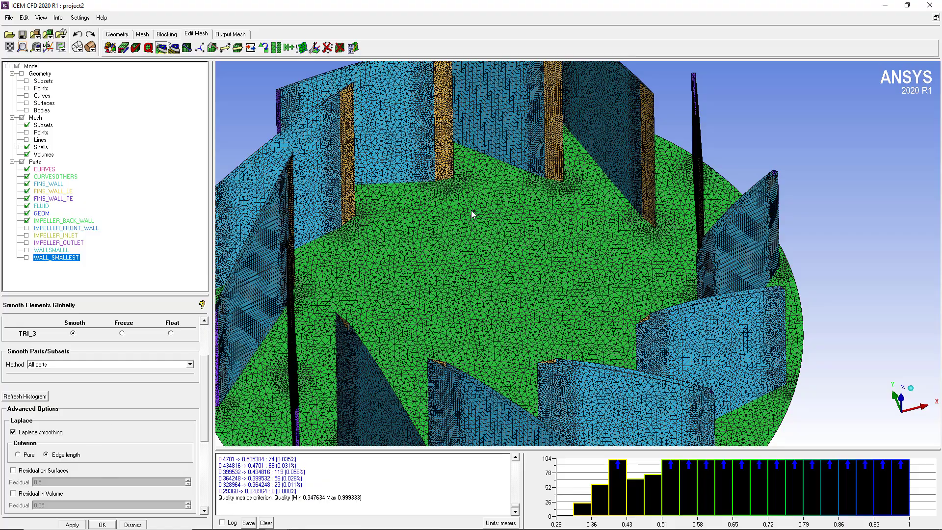
drag(472, 214, 376, 243)
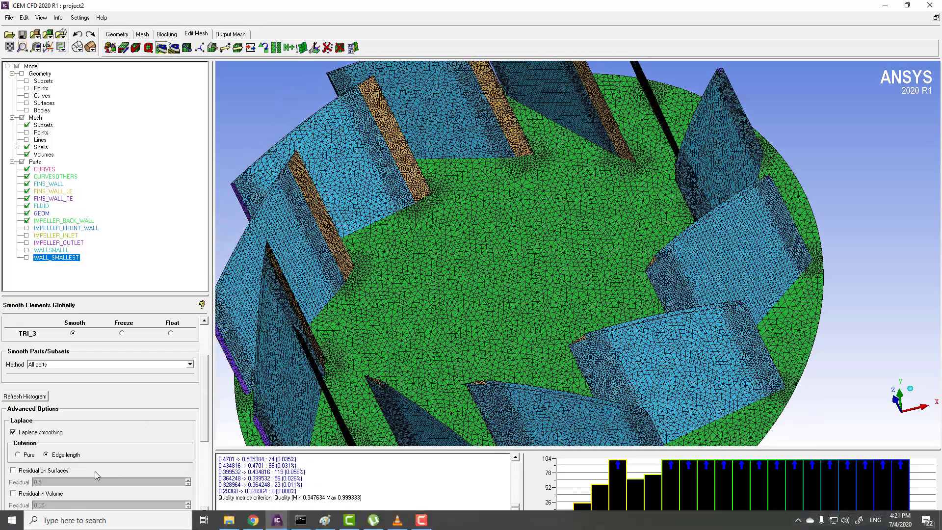
click(72, 525)
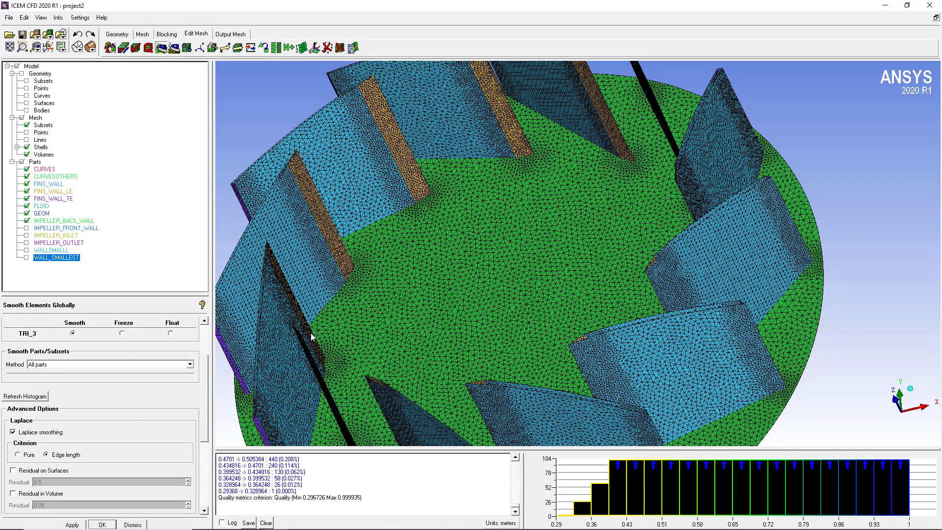
Step: Inspect the Laplace-smoothed shell mesh up close on the fins, their leading edges and the back wall
drag(337, 267, 520, 380)
right_drag(520, 379, 405, 215)
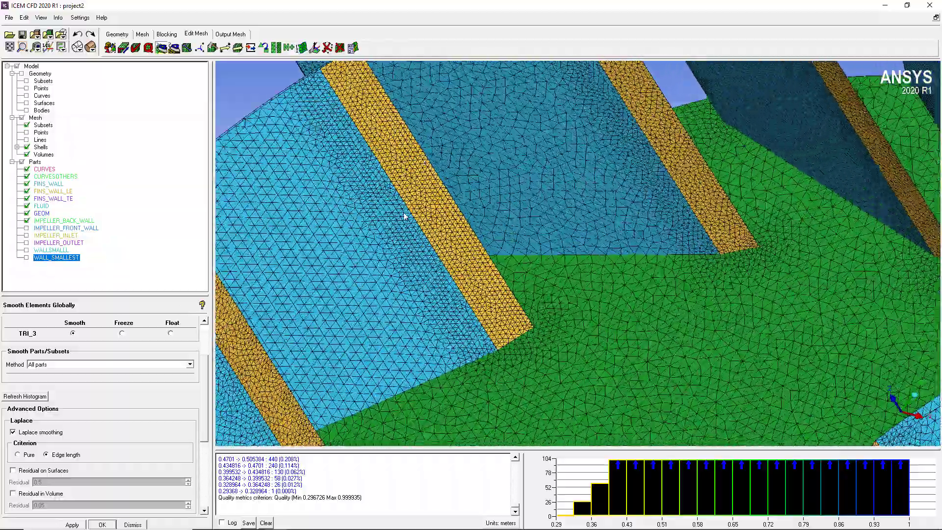
drag(405, 216, 447, 251)
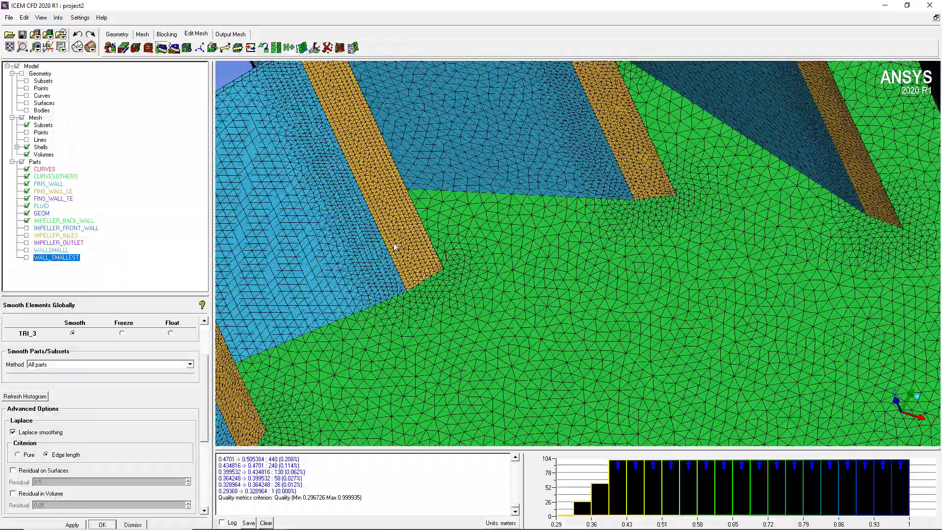
right_drag(637, 142, 328, 251)
right_drag(381, 299, 405, 240)
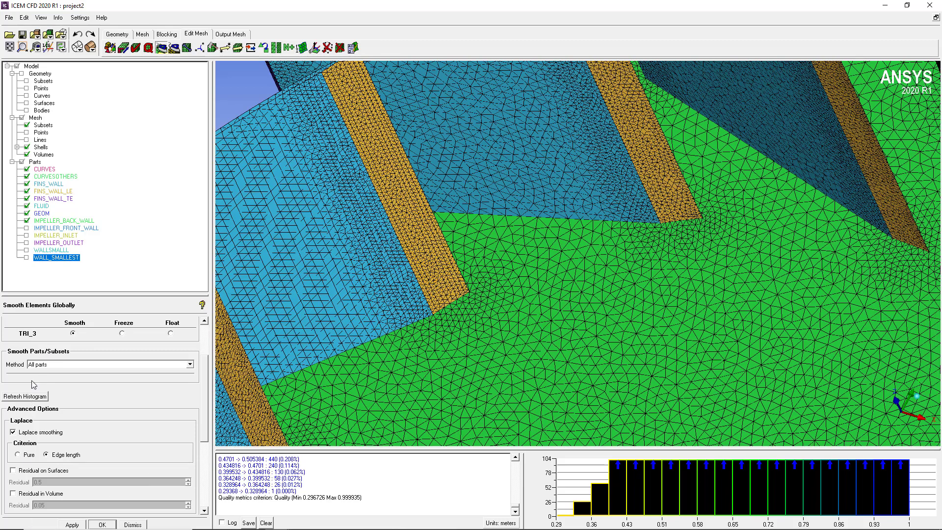
Step: Turn off Laplace smoothing and smooth the shell elements of all parts once more
click(13, 432)
click(72, 524)
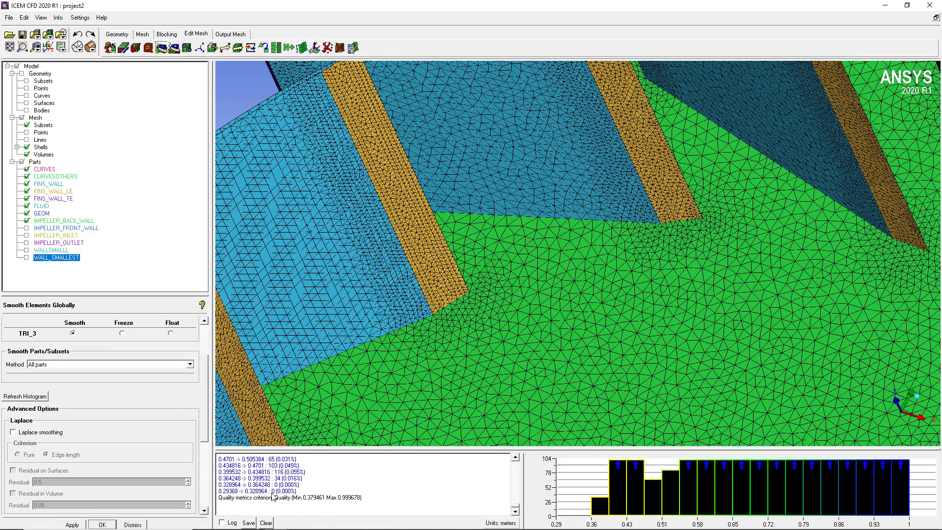
Step: Smooth the shell mesh of all parts with Laplace smoothing by Edge length, and once more with Laplace smoothing off
click(41, 433)
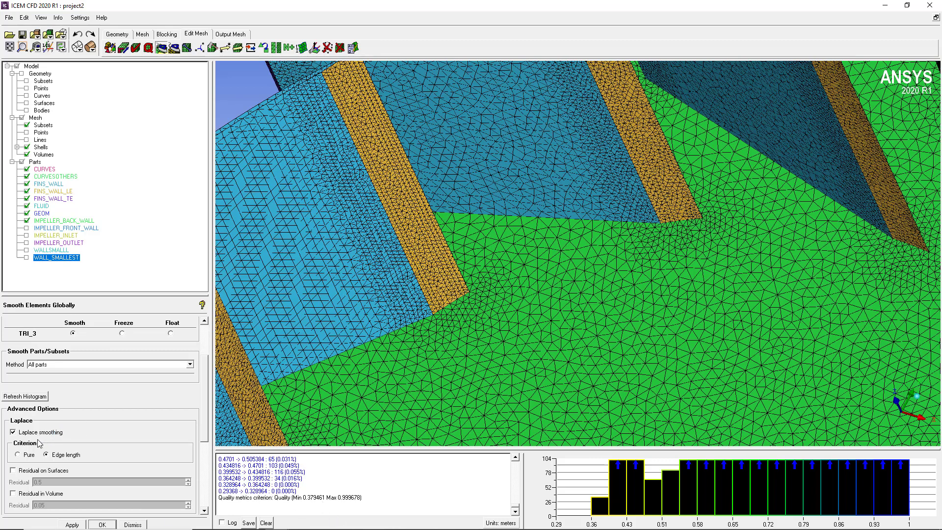
click(71, 524)
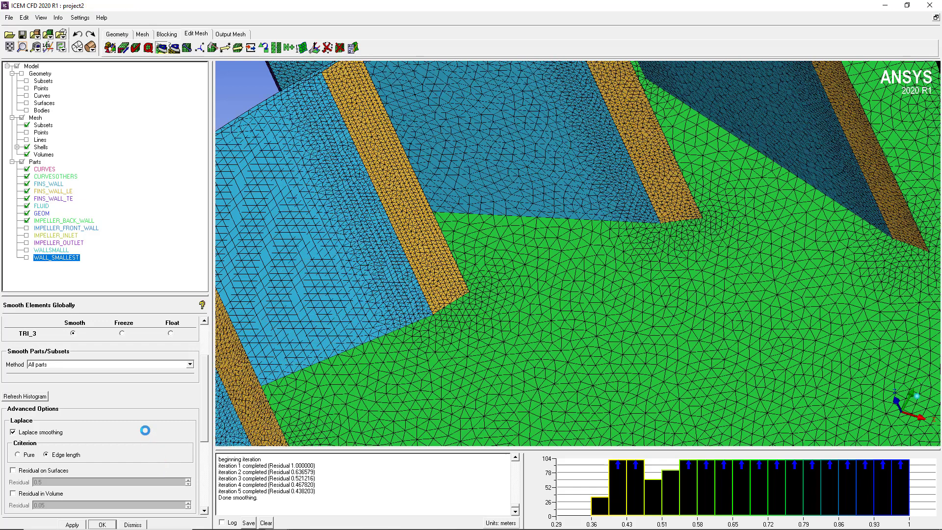
click(25, 433)
click(72, 525)
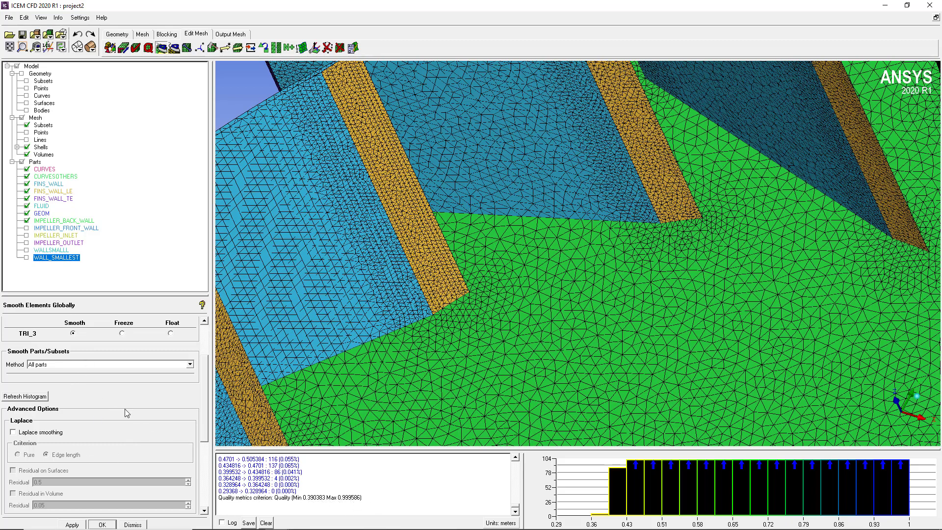
Step: Compute a Tetra/Mixed volume mesh from the existing mesh with the Quick (Delaunay) method
click(148, 37)
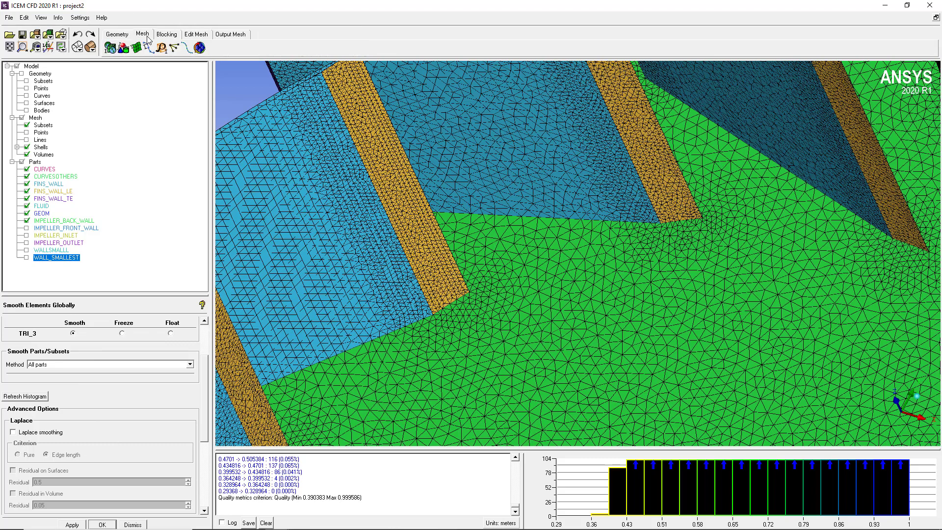
click(200, 49)
click(85, 399)
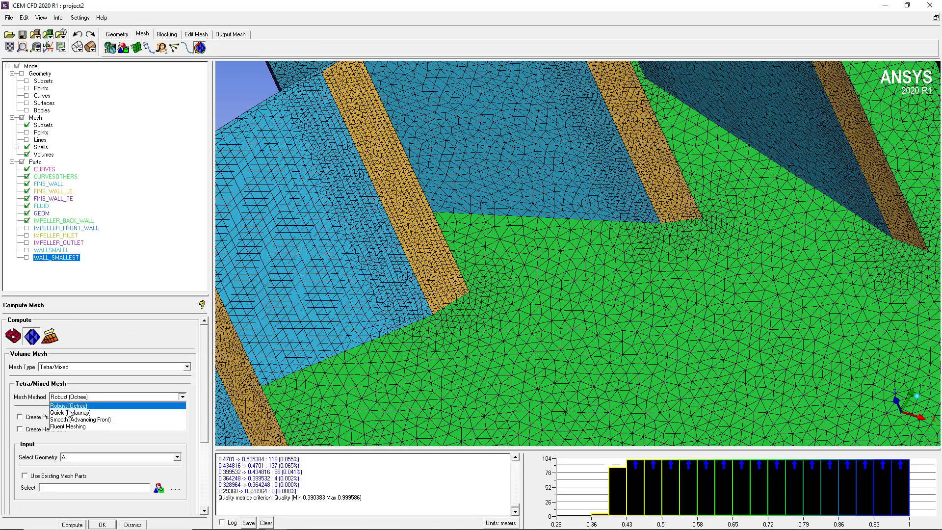
click(66, 411)
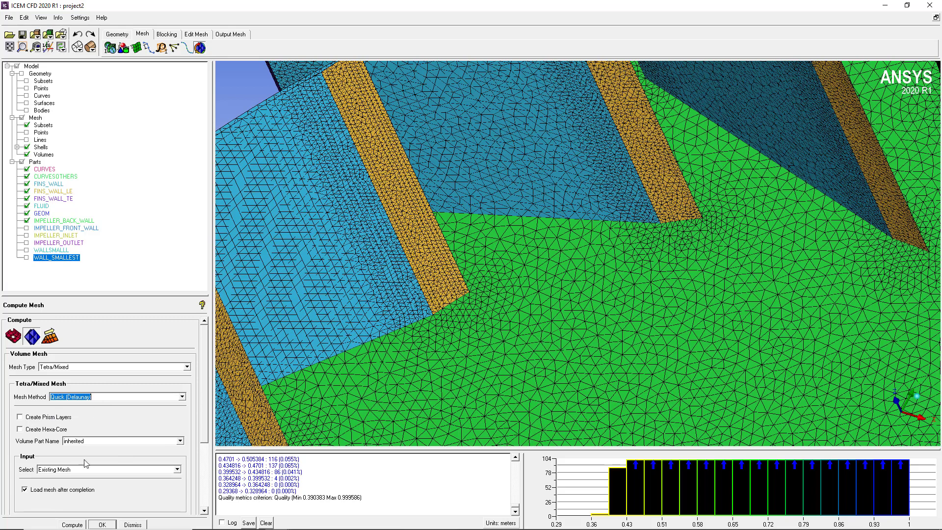
click(72, 525)
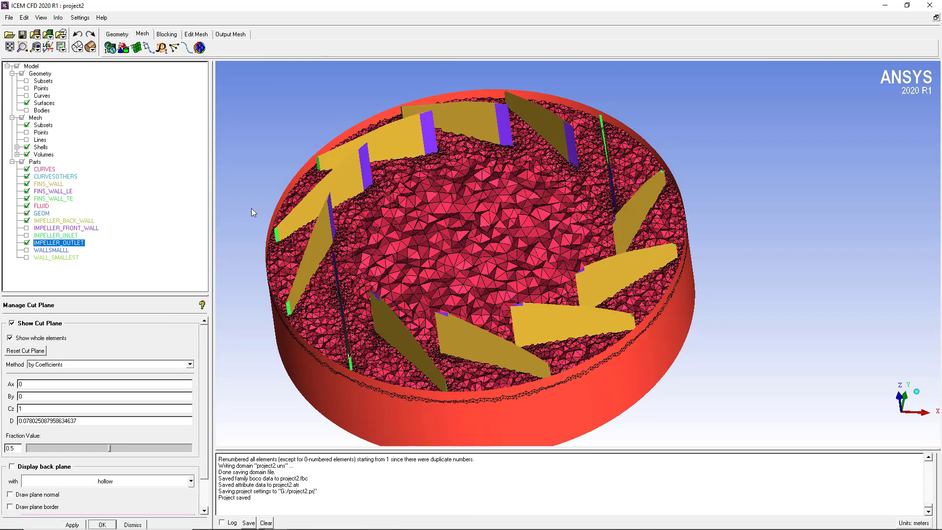
Step: Examine the Delaunay volume mesh on the cut plane around the fins, and review the global mesh size and part mesh settings
drag(251, 208, 404, 283)
drag(349, 251, 342, 281)
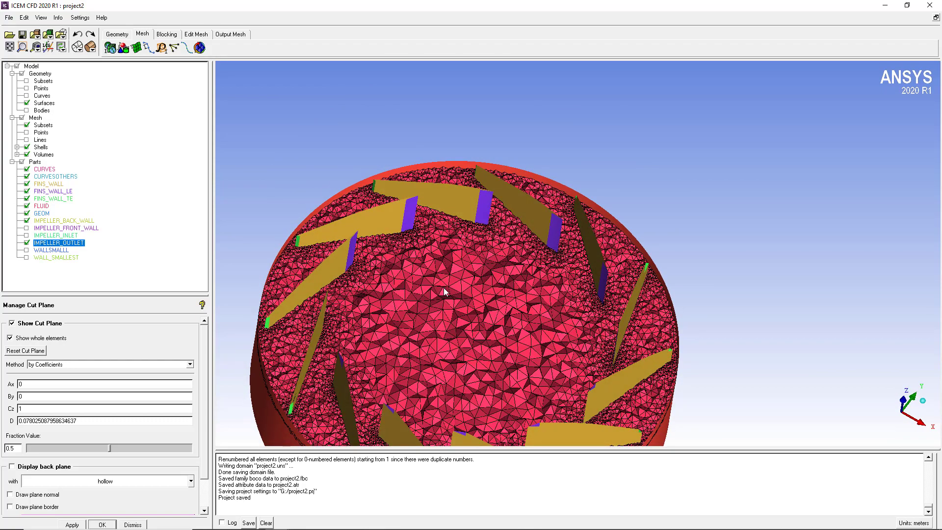
scroll(383, 267, up, 5)
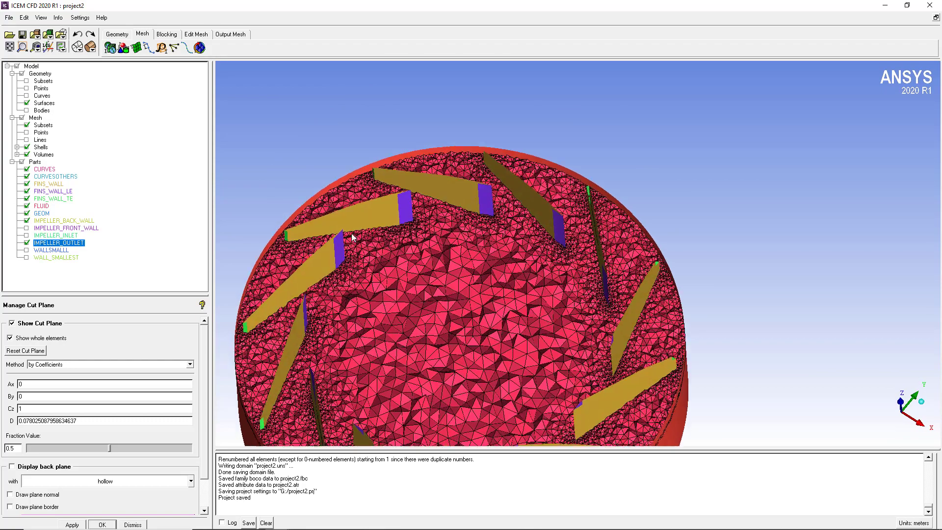
middle_drag(376, 258, 411, 258)
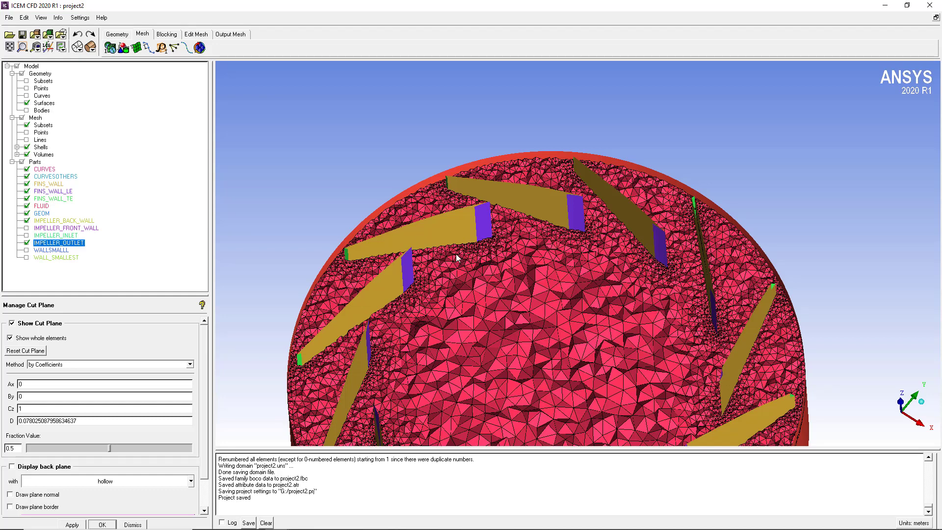
middle_drag(527, 294, 419, 231)
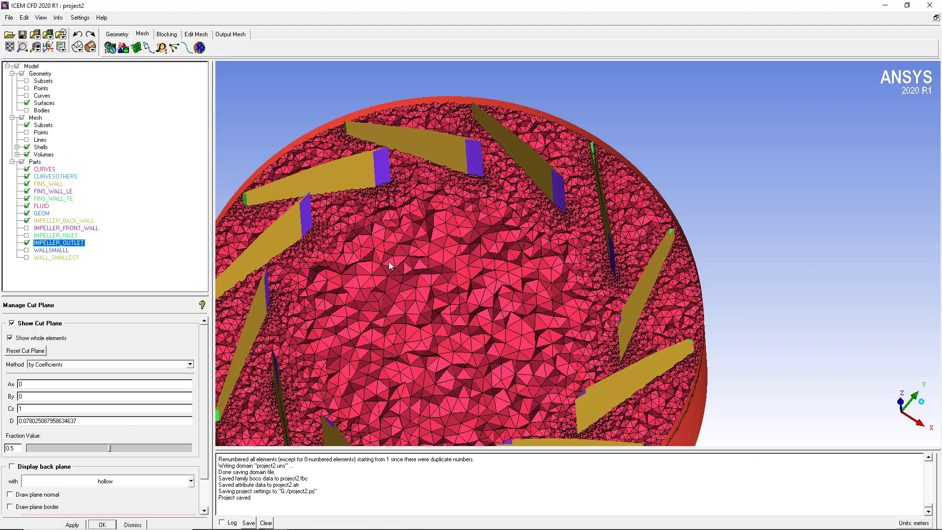
click(110, 48)
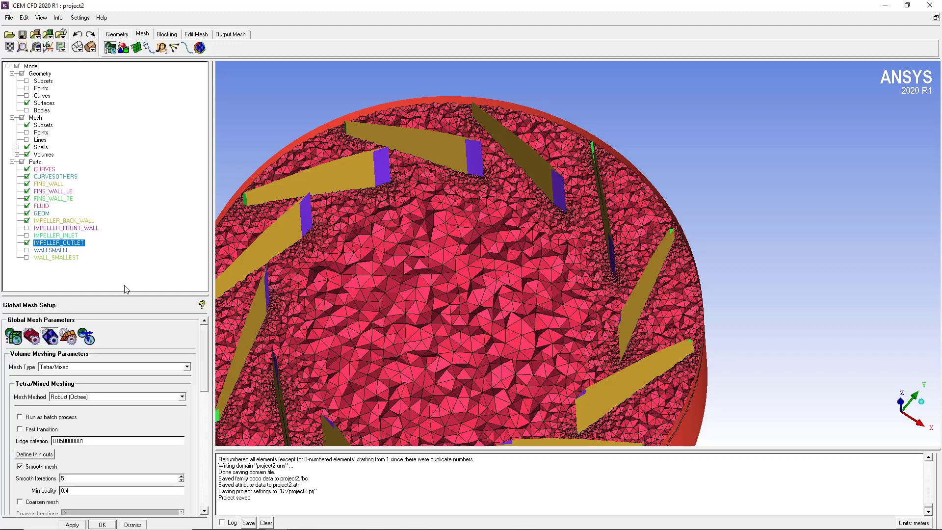
click(14, 340)
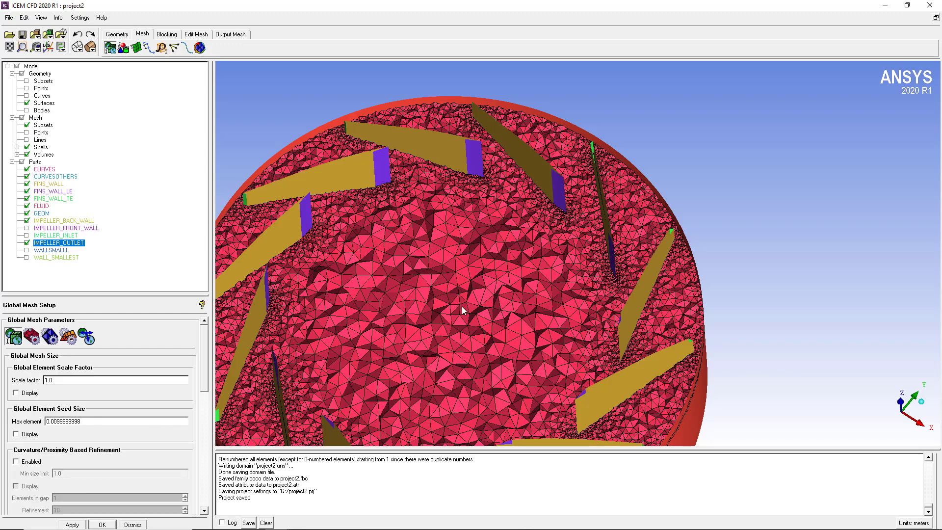
drag(461, 306, 324, 121)
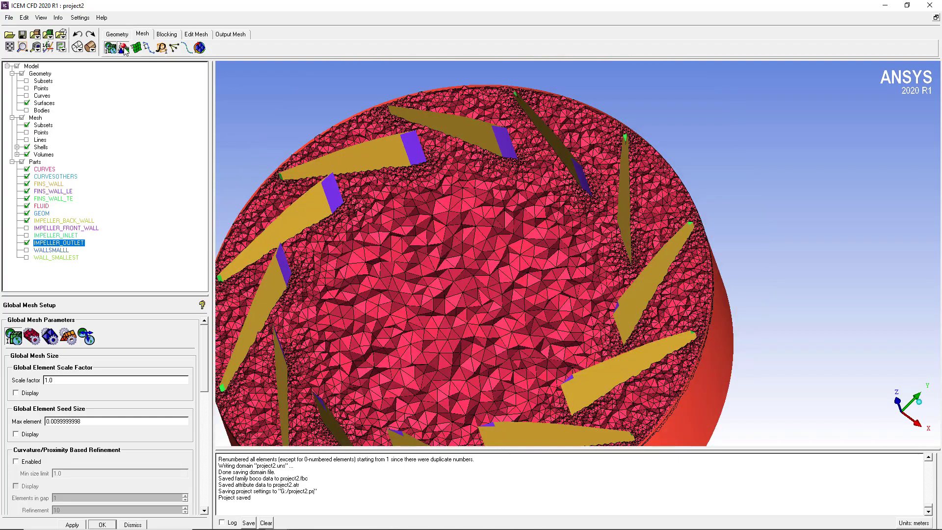
click(124, 48)
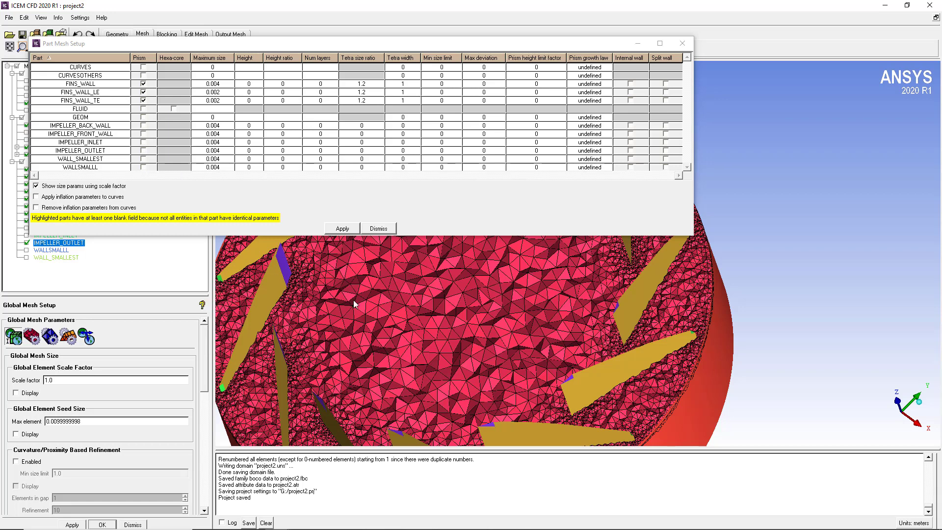
click(380, 229)
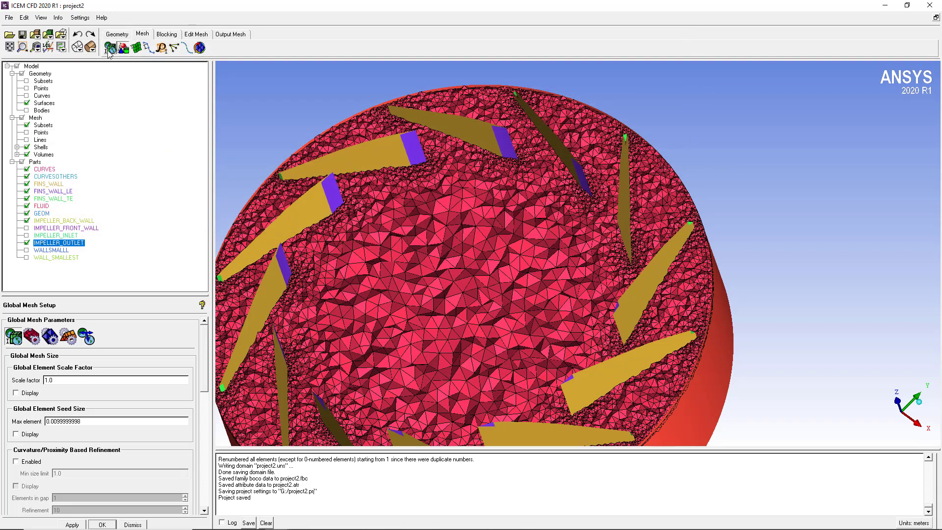
Step: Set the minimum prism quality to 0.0001 in the global prism meshing parameters
click(68, 338)
drag(205, 366, 206, 407)
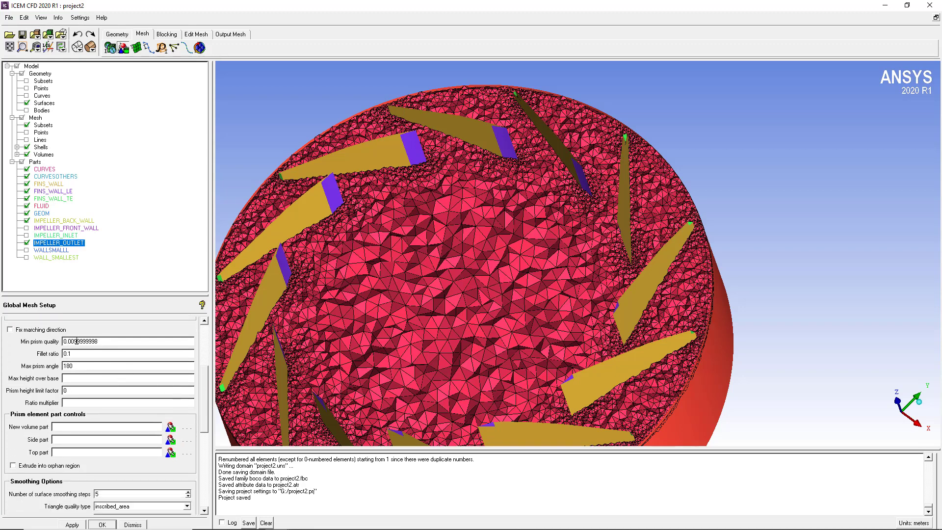
drag(75, 341, 125, 341)
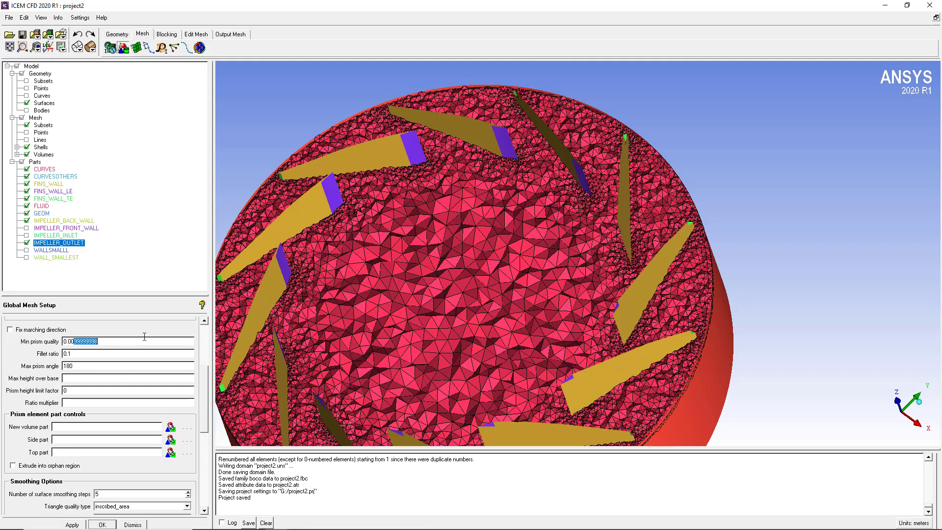
text(01)
click(72, 524)
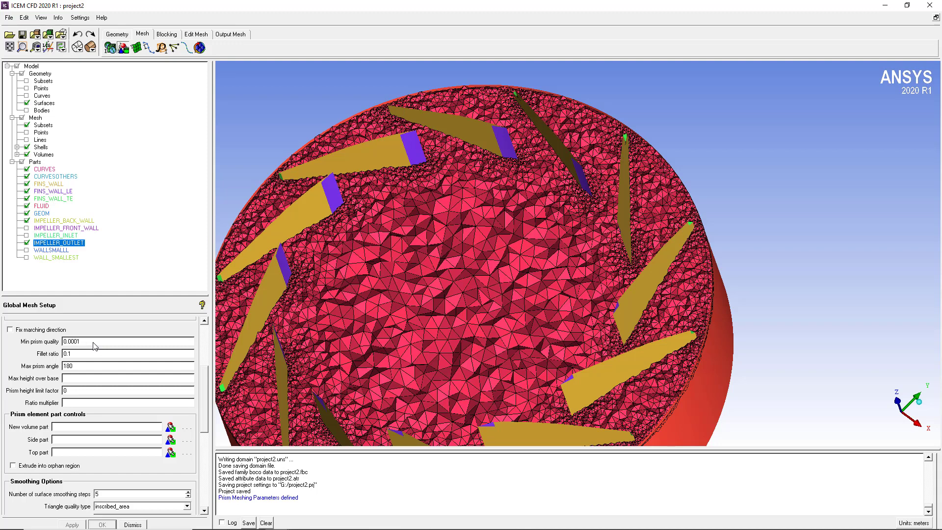
Step: Reapply the global prism meshing parameters and disable Stair Step in the advanced prism meshing parameters
click(199, 48)
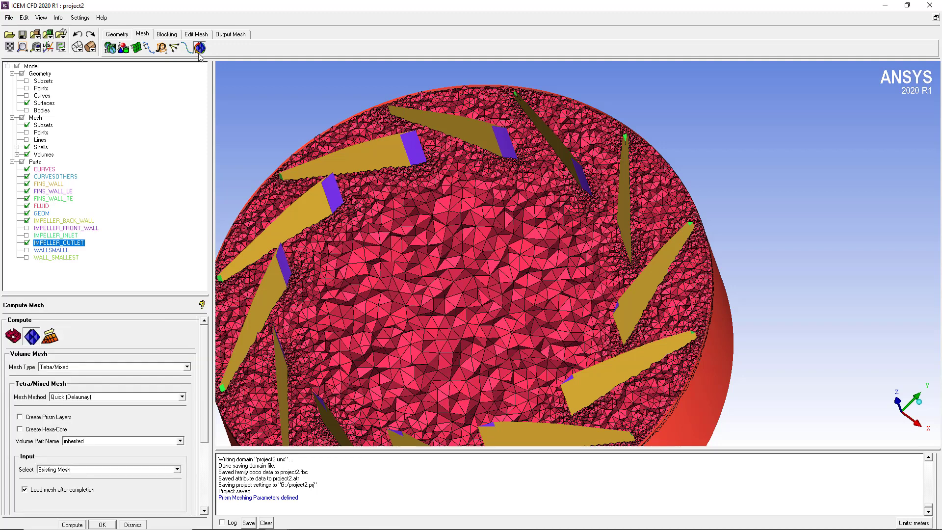
click(50, 338)
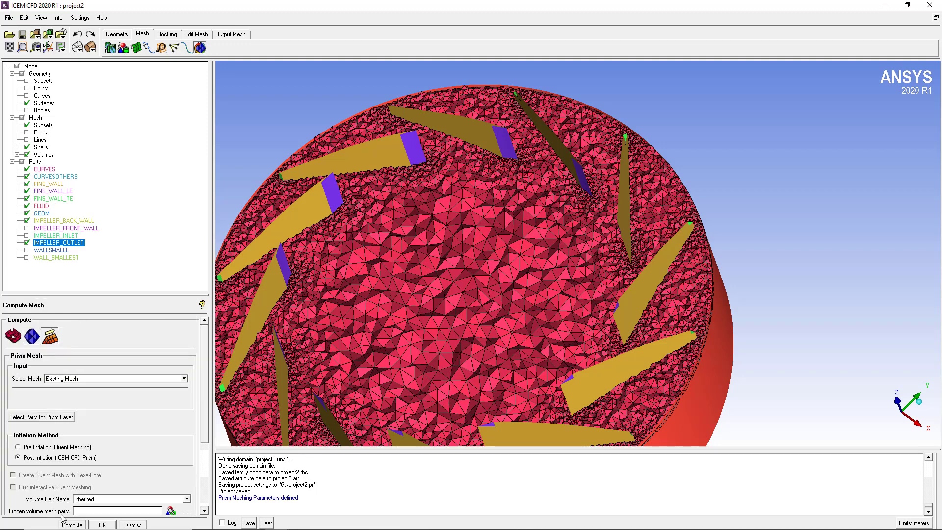
click(110, 47)
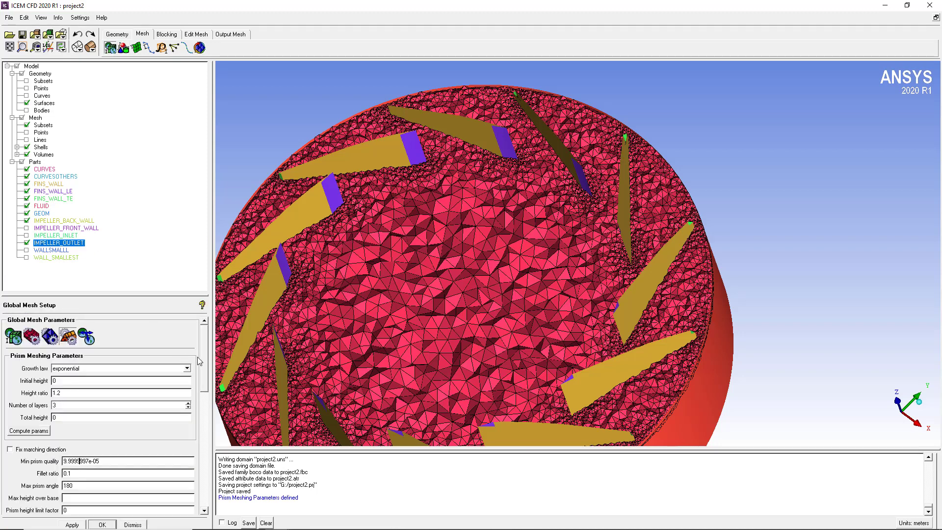
scroll(204, 368, down, 5)
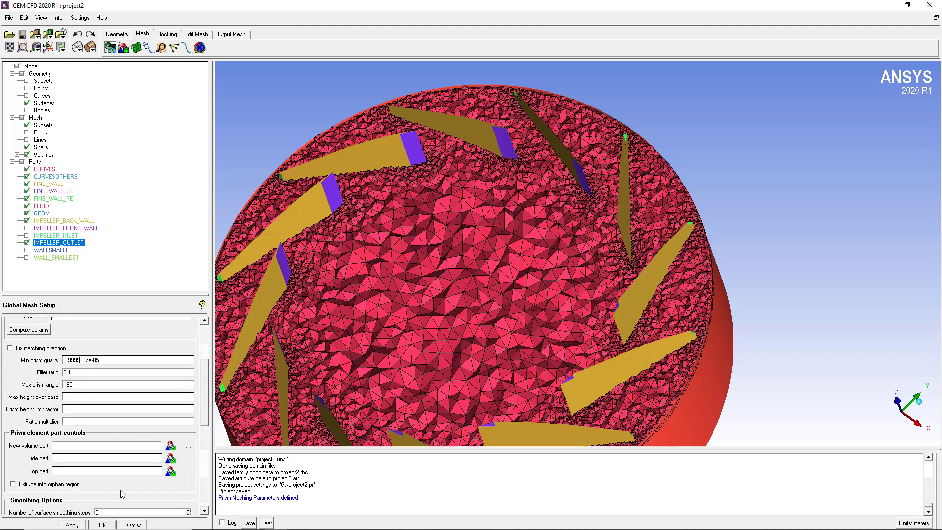
click(67, 525)
drag(206, 418, 205, 503)
click(58, 485)
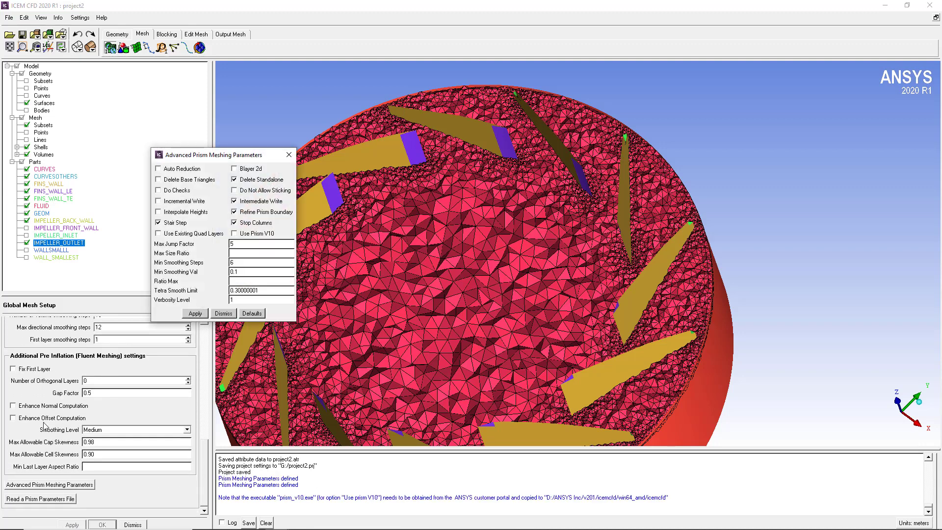
click(168, 224)
click(196, 314)
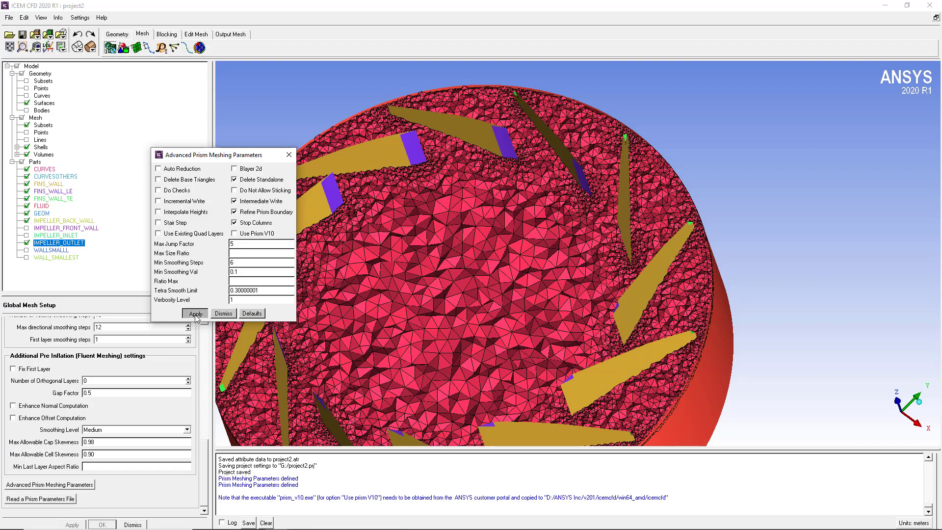
click(223, 313)
Step: Compute the prism mesh on the existing mesh with Post Inflation (ICEM CFD Prism) and inherited volume part
drag(402, 177, 392, 294)
drag(447, 258, 423, 291)
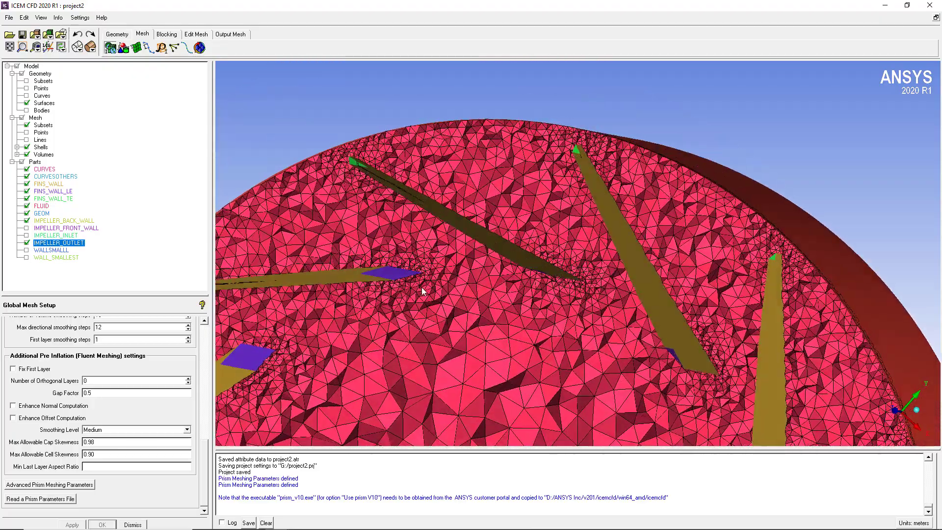
drag(331, 275, 399, 278)
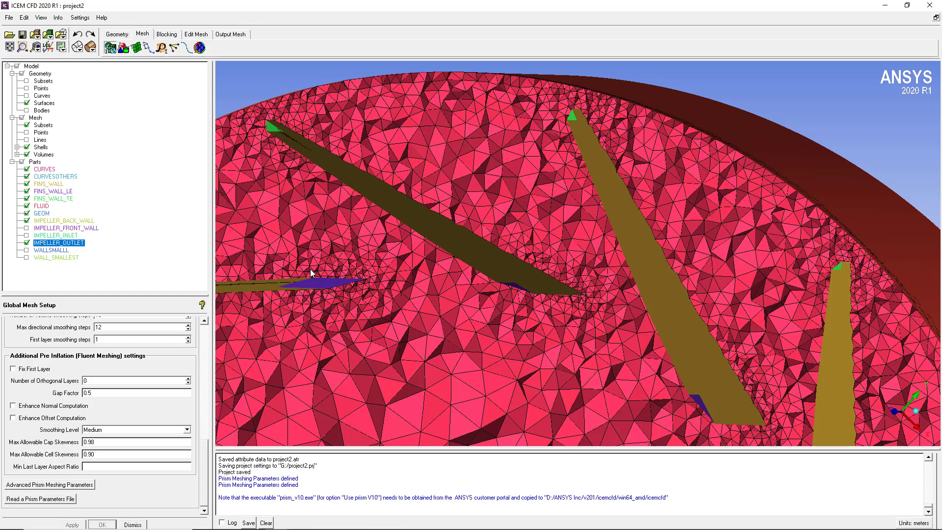
click(200, 47)
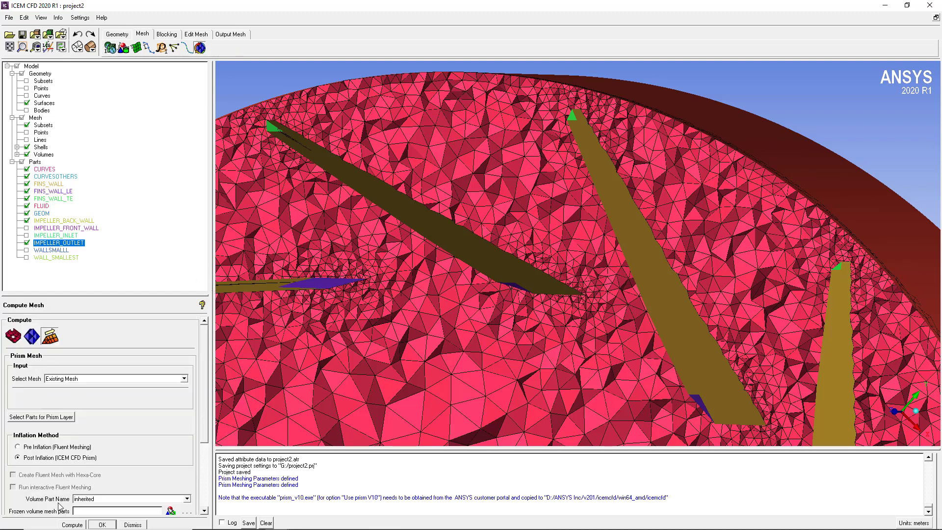
click(70, 525)
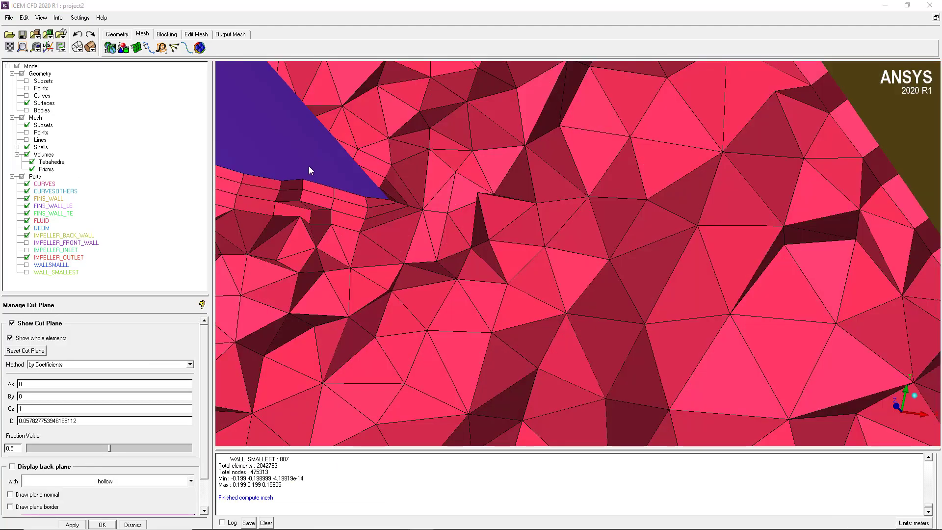
Step: Inspect the prism layers along the fin walls and leading edges on the mesh cut plane
drag(309, 171, 443, 134)
drag(466, 206, 528, 257)
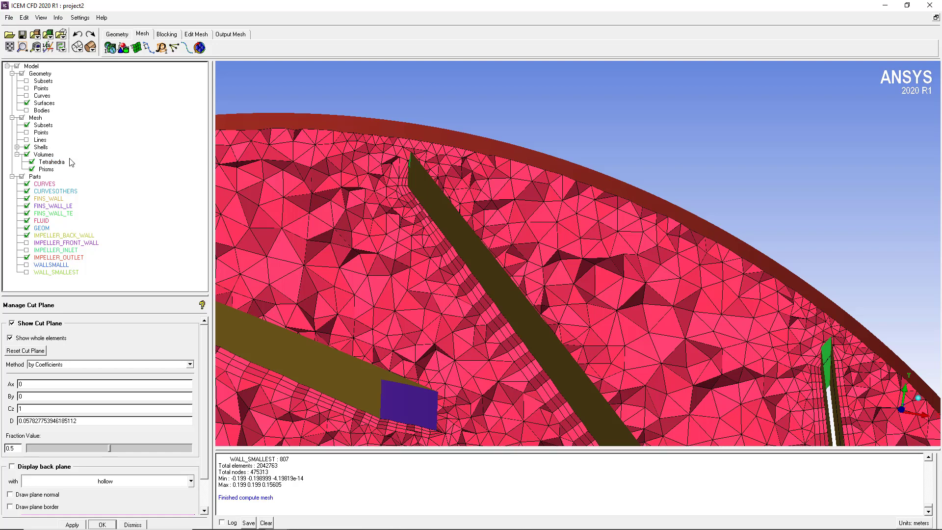
middle_drag(438, 236, 303, 152)
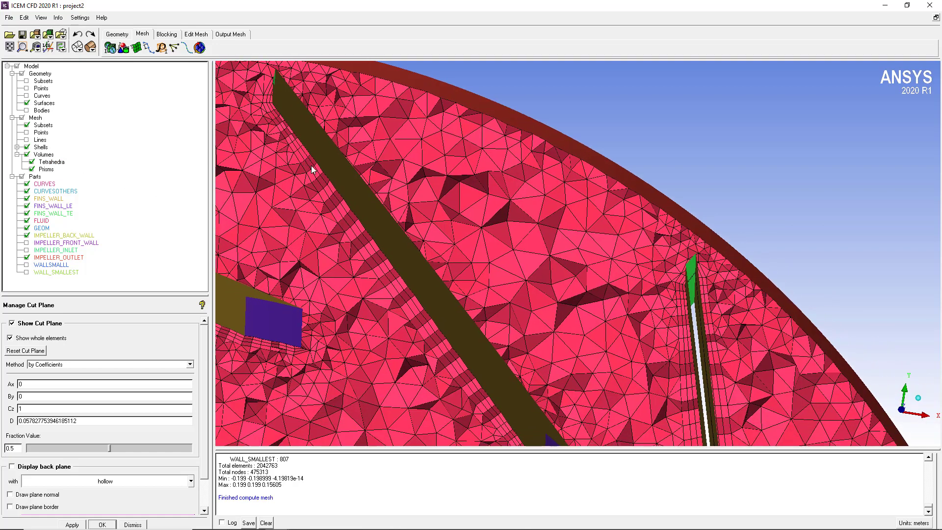